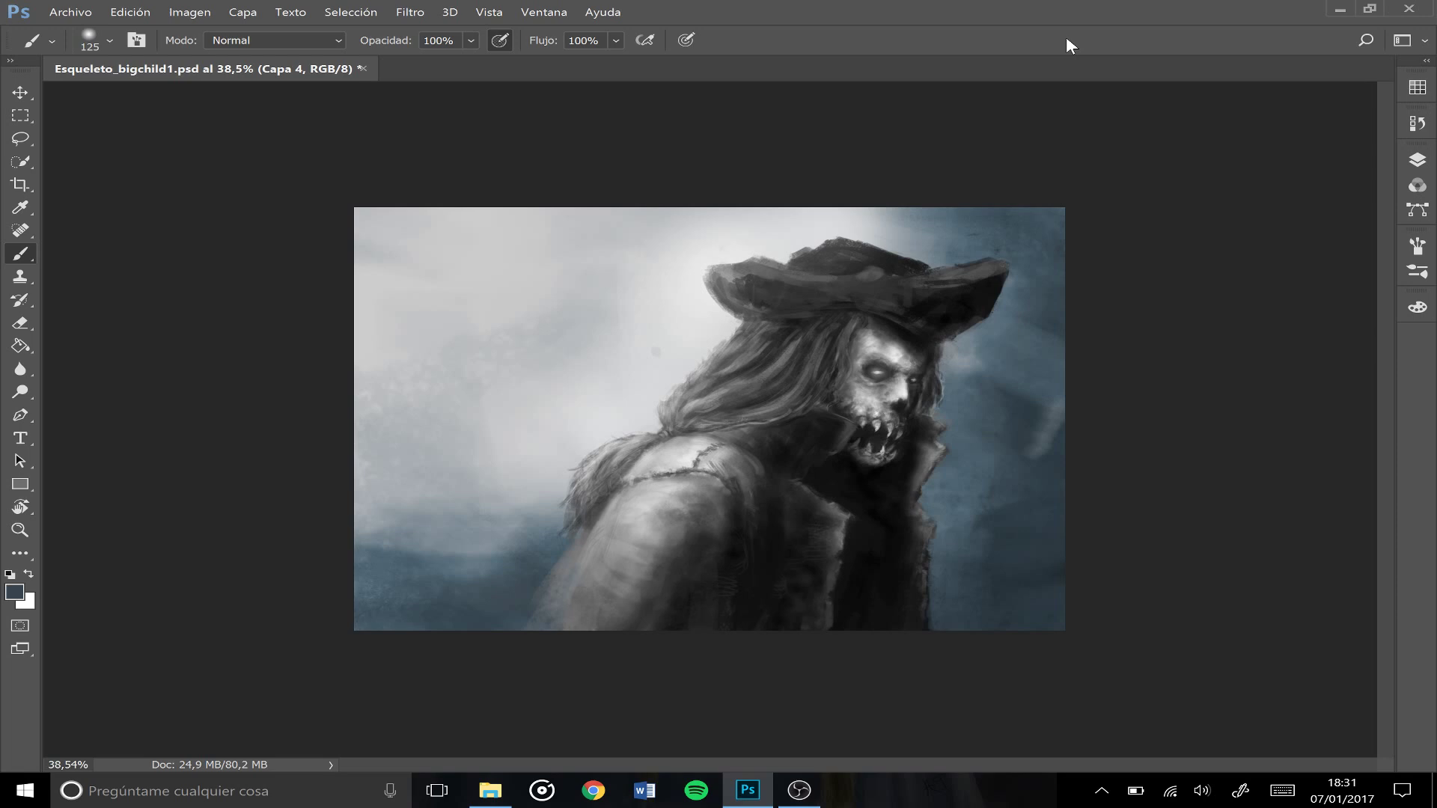
- Paint test strokes in blue #3c6da4 on the pale sky beside the pirate figure
key(ctrl+plus)
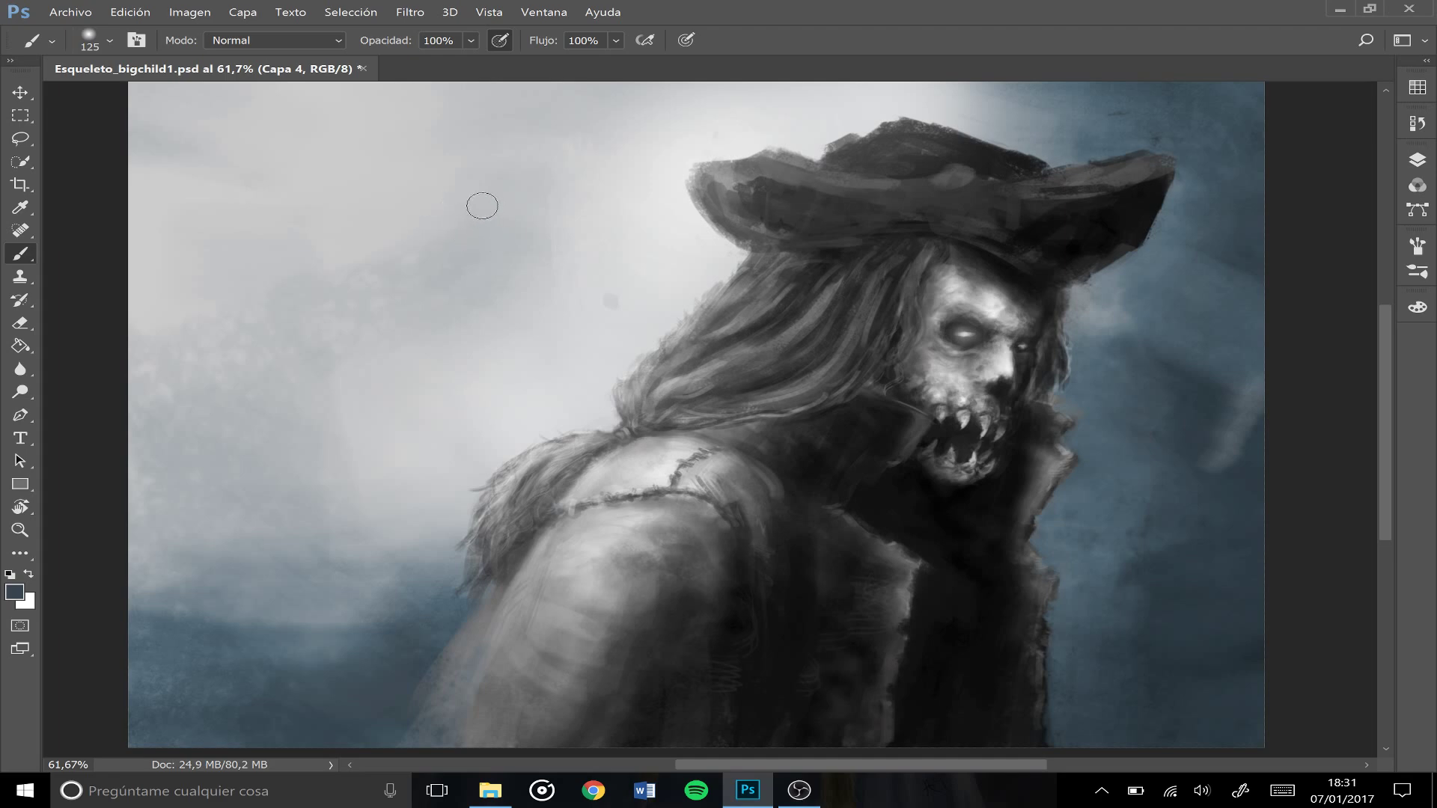
mouse_move(369, 150)
mouse_down()
mouse_move(597, 336)
mouse_move(454, 196)
mouse_up()
key(ctrl+z)
click(14, 592)
click(362, 276)
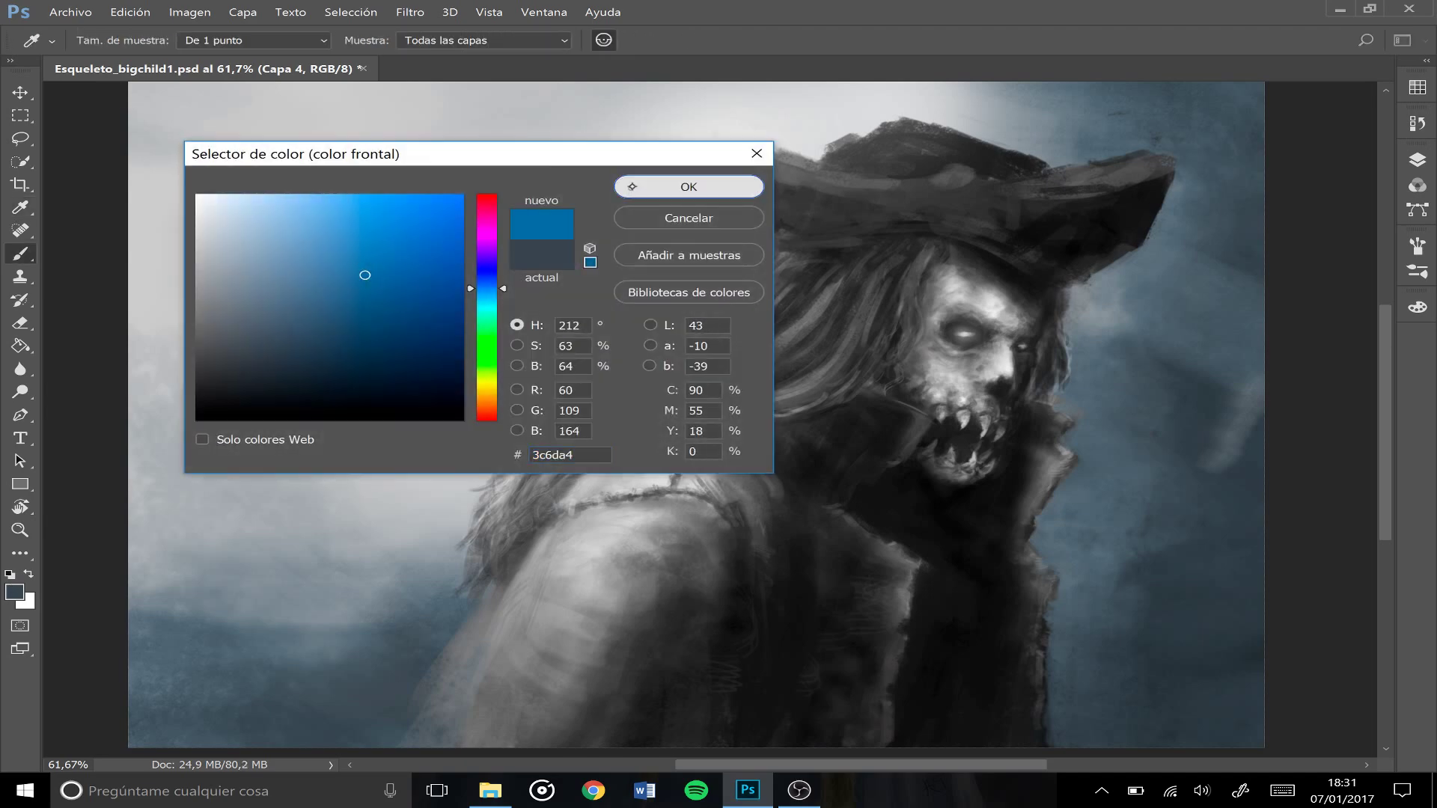
click(688, 186)
drag(348, 185, 484, 276)
mouse_move(550, 335)
mouse_down()
mouse_move(303, 196)
mouse_move(495, 407)
mouse_up()
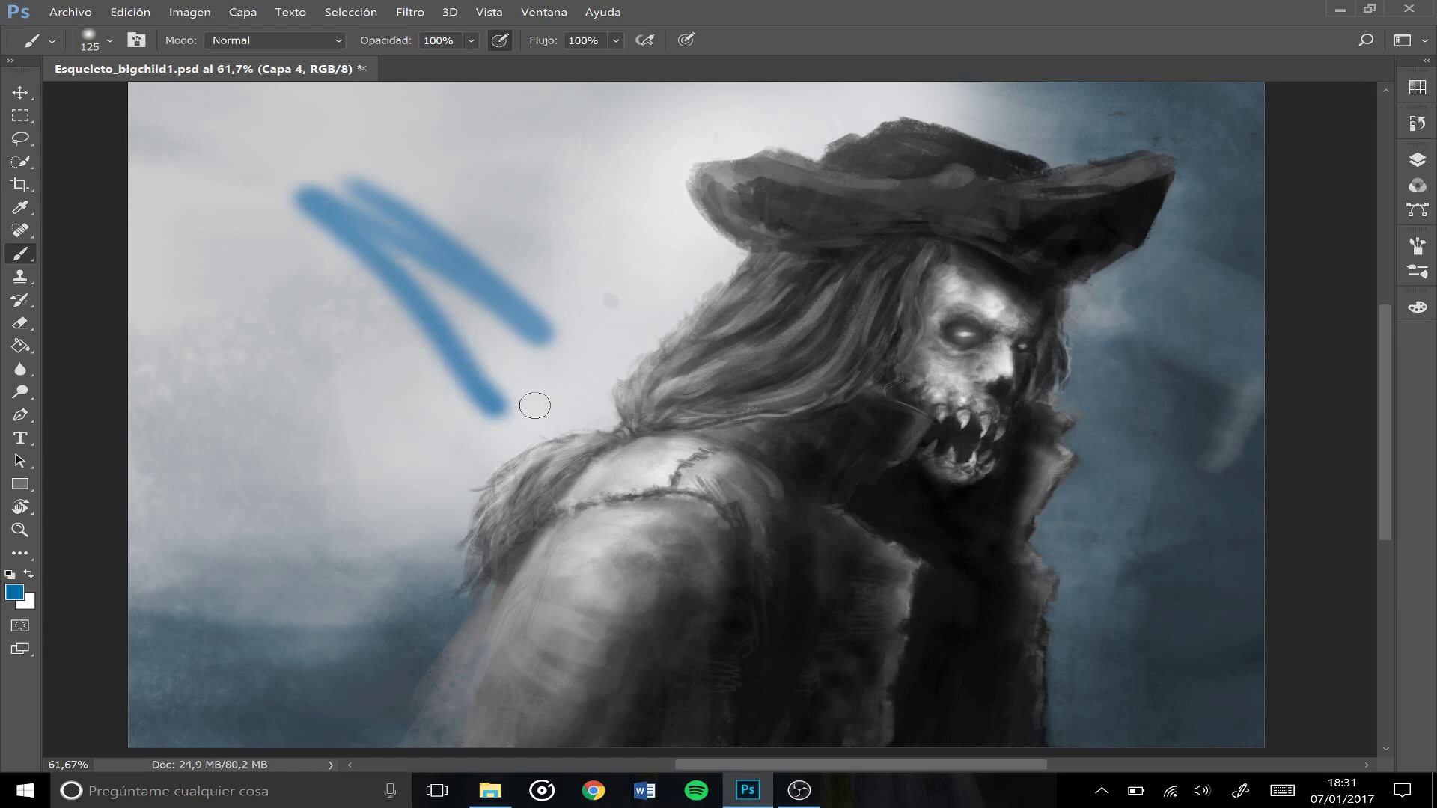
- Switch the foreground colour to purple #7c3ca4 and paint test strokes across the blue ones
click(14, 592)
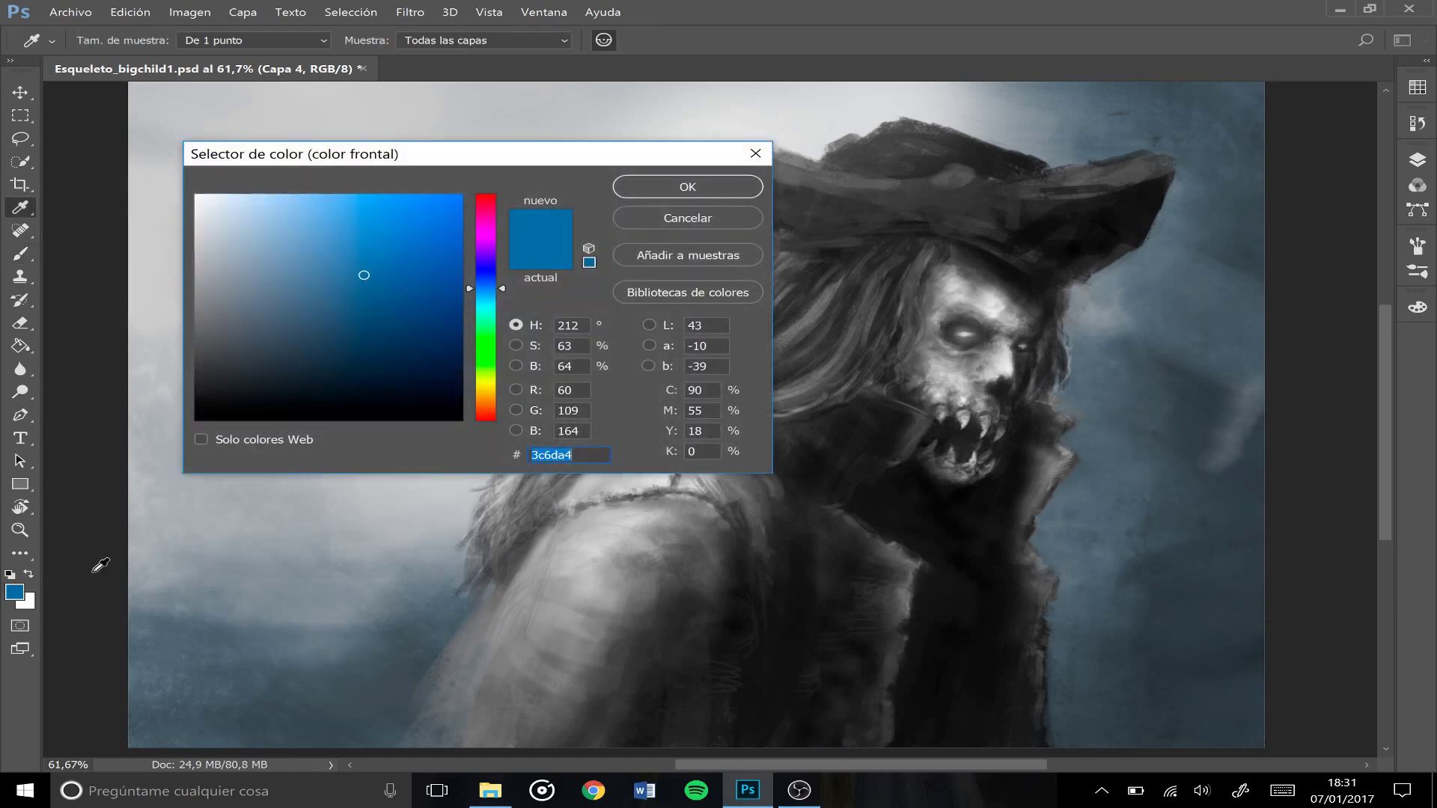
click(485, 245)
click(687, 186)
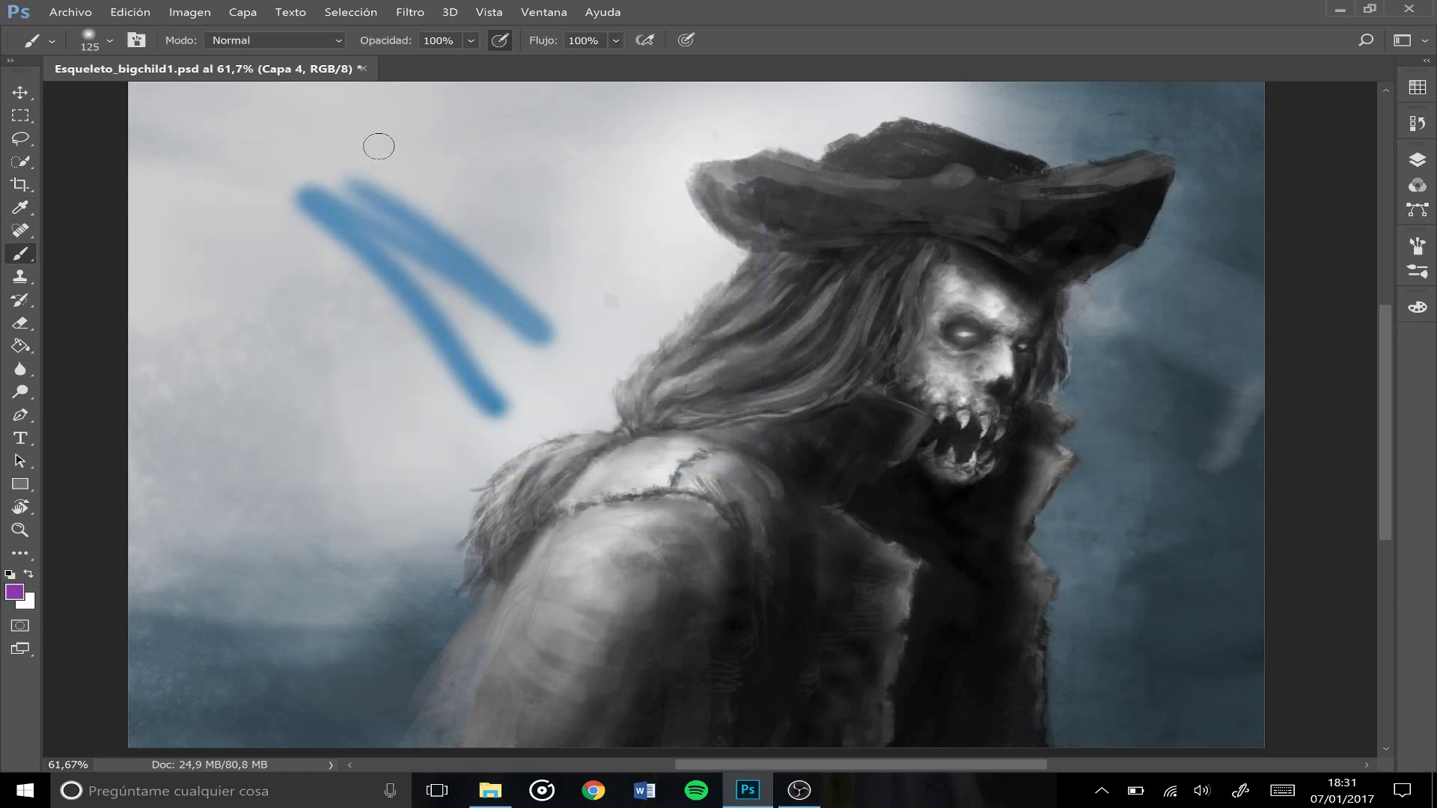
mouse_move(356, 258)
mouse_down()
mouse_move(354, 347)
mouse_move(410, 150)
mouse_move(419, 346)
mouse_up()
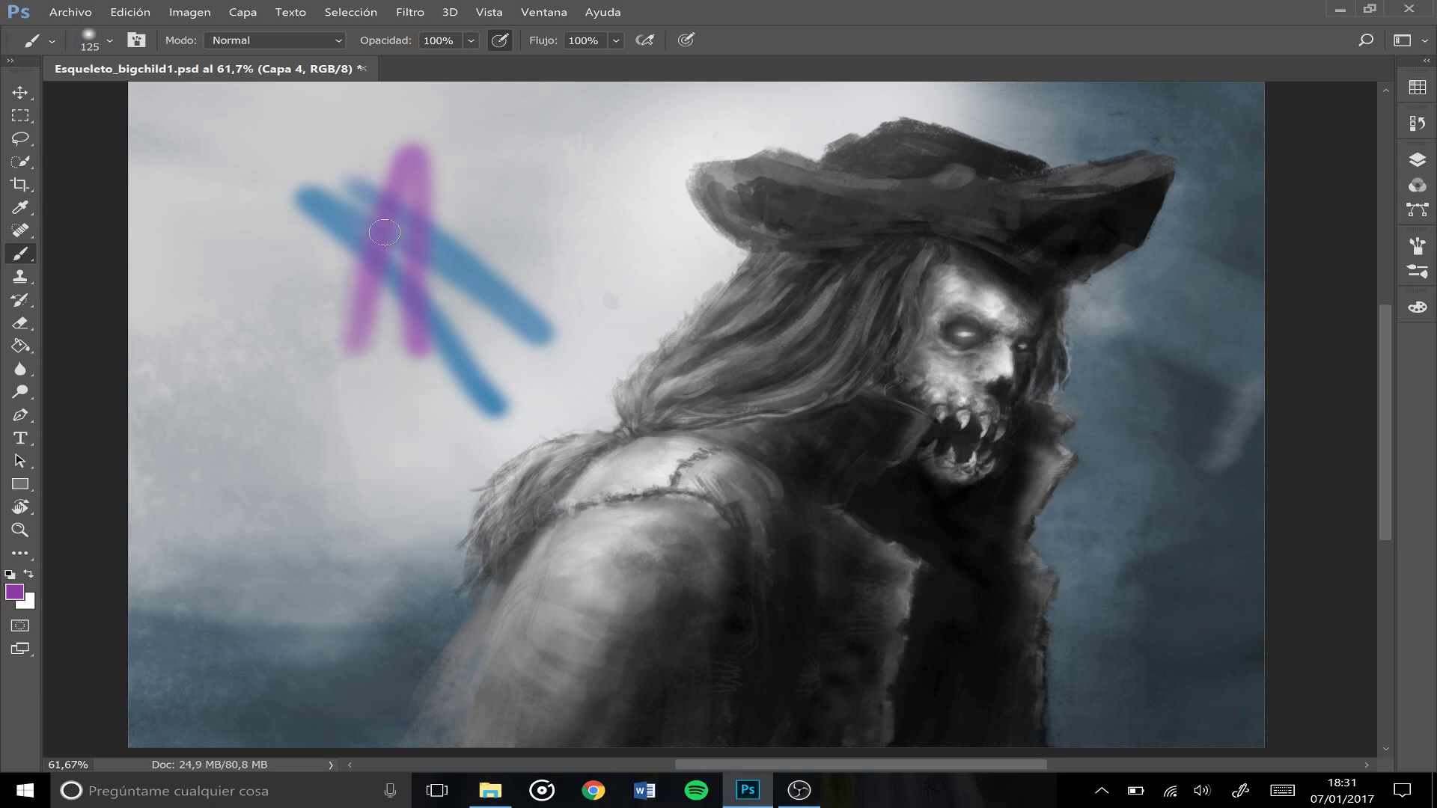
- Step back through the history to remove the blue and purple test strokes
click(130, 12)
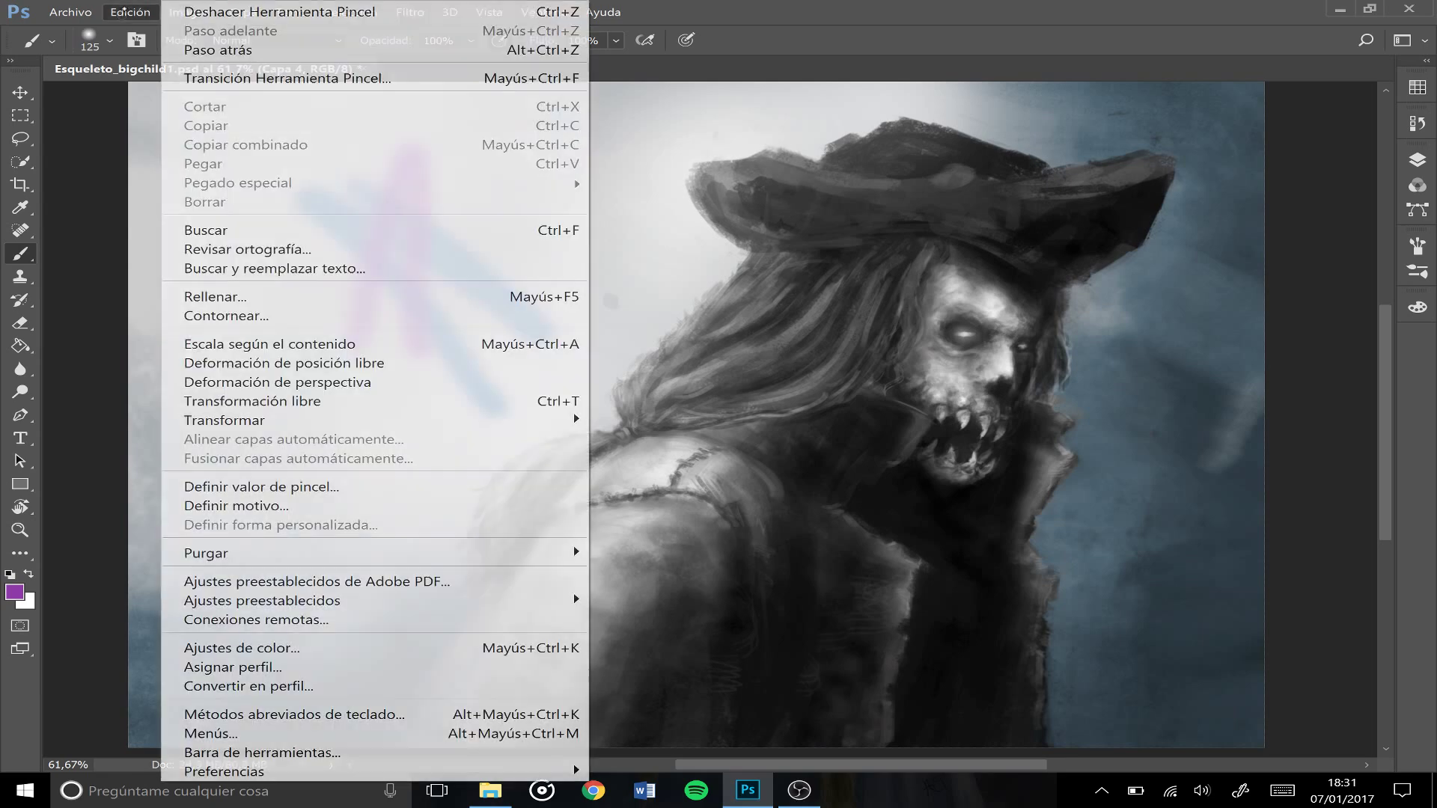
click(199, 50)
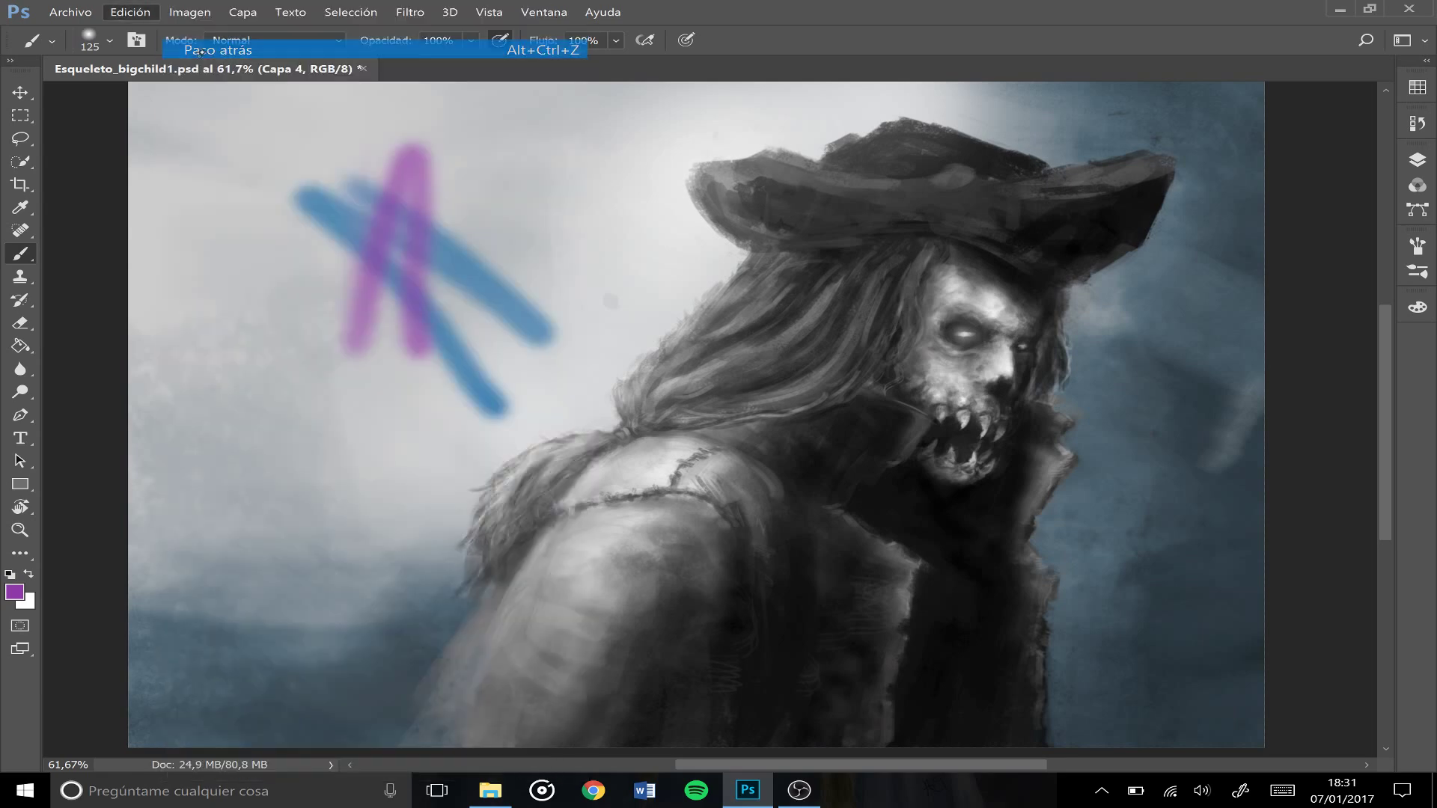
click(131, 12)
click(182, 50)
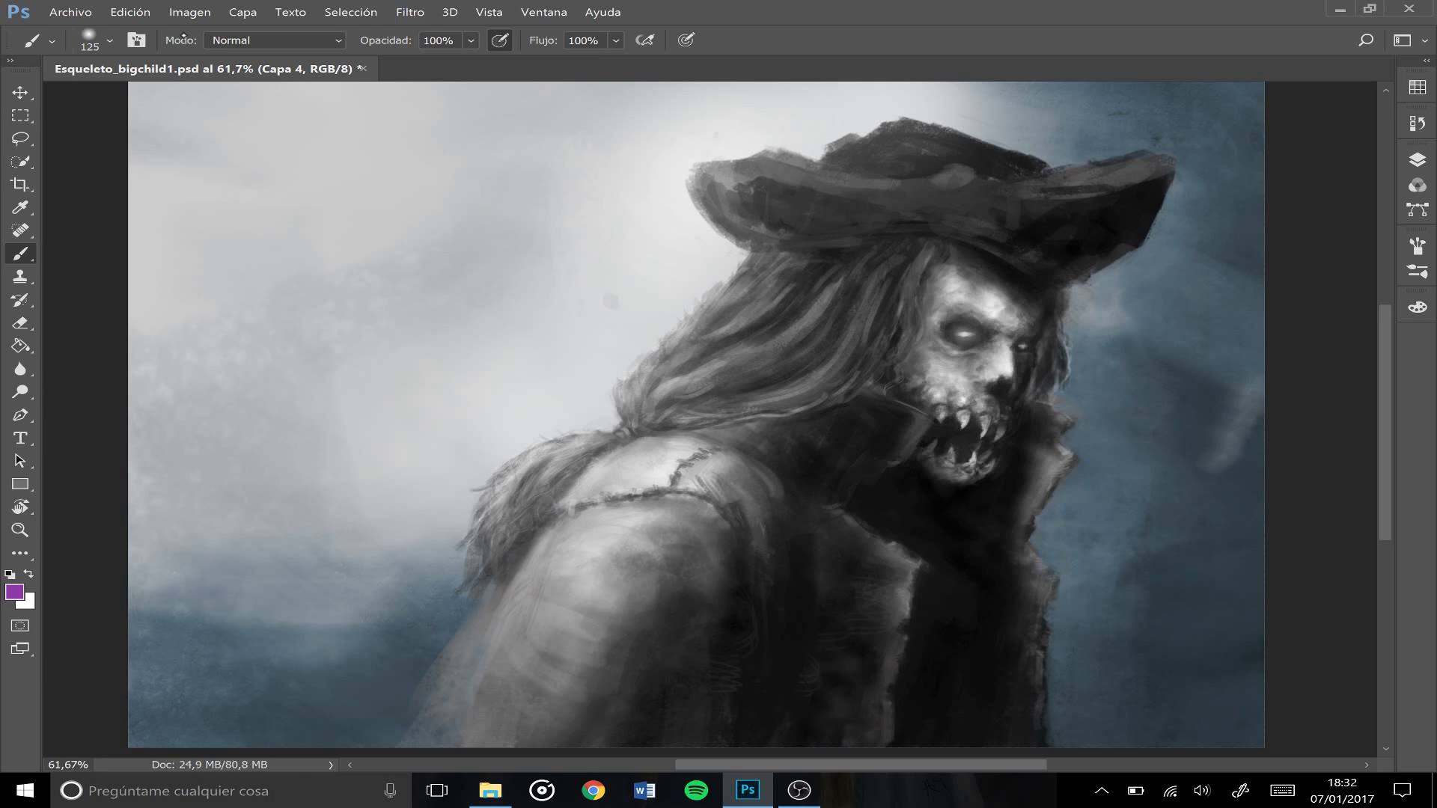
- Show the layer Capa 4 copia to examine the coloured version of the pirate, and hide it again
click(1417, 159)
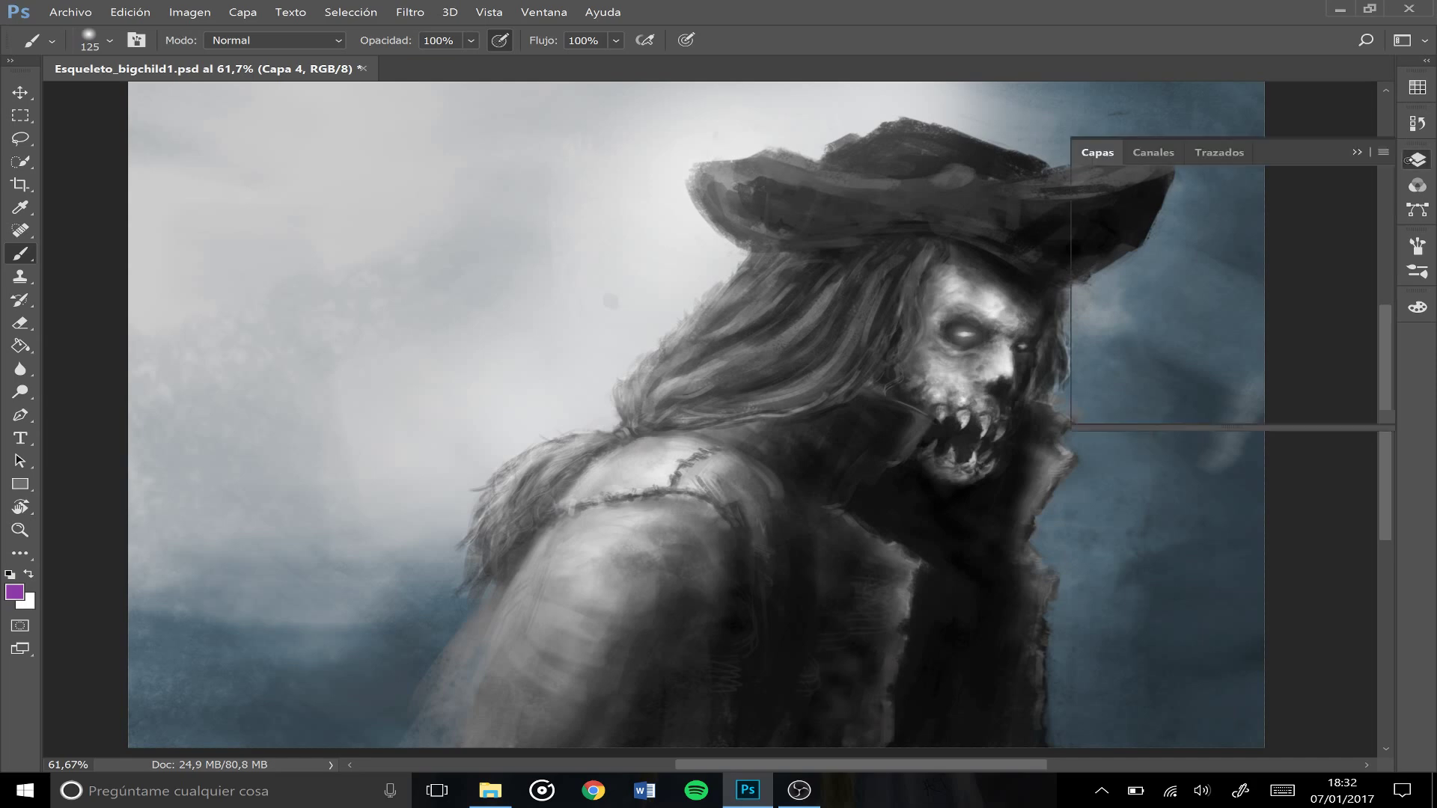
click(1417, 160)
click(1417, 160)
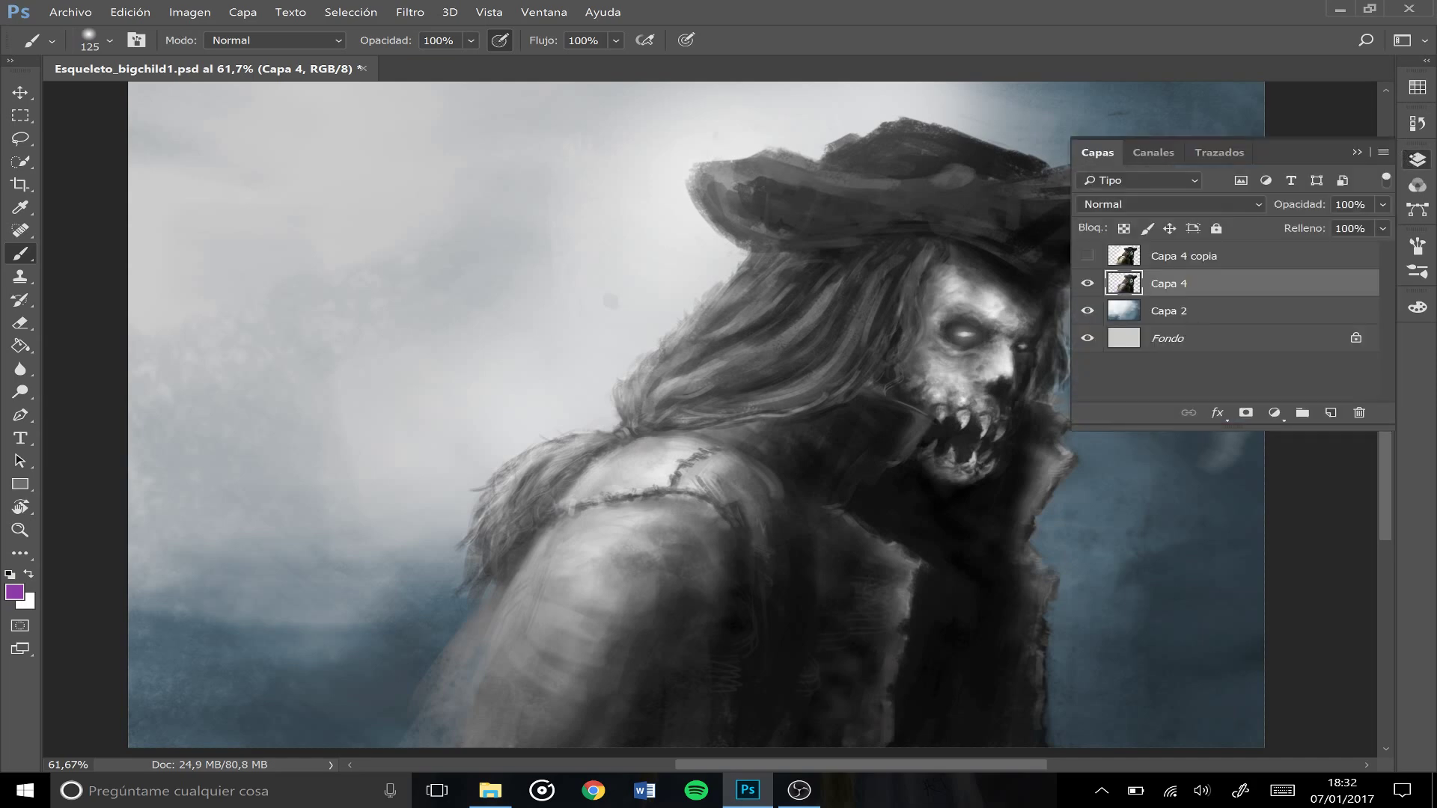
click(1086, 256)
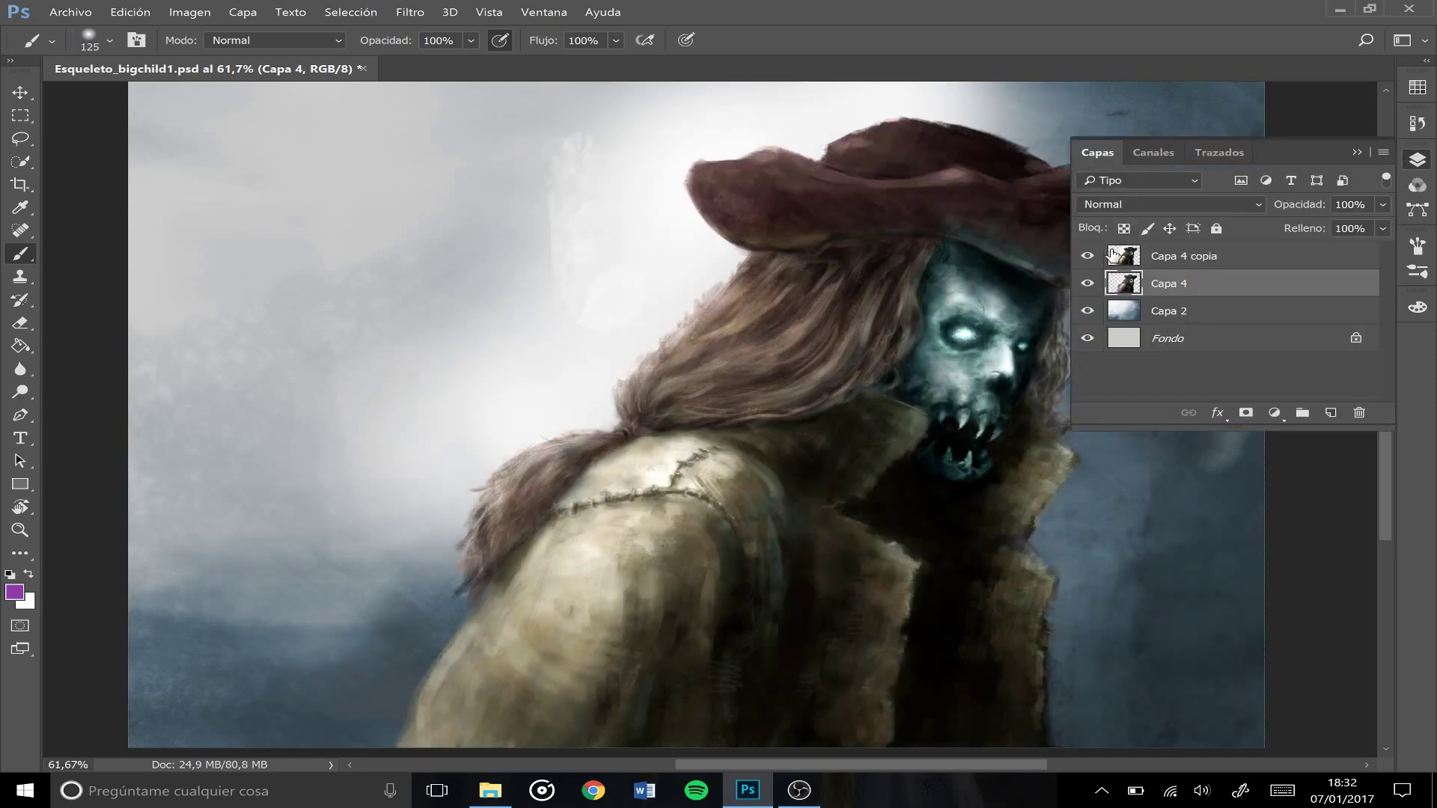
scroll(636, 416, right, 4)
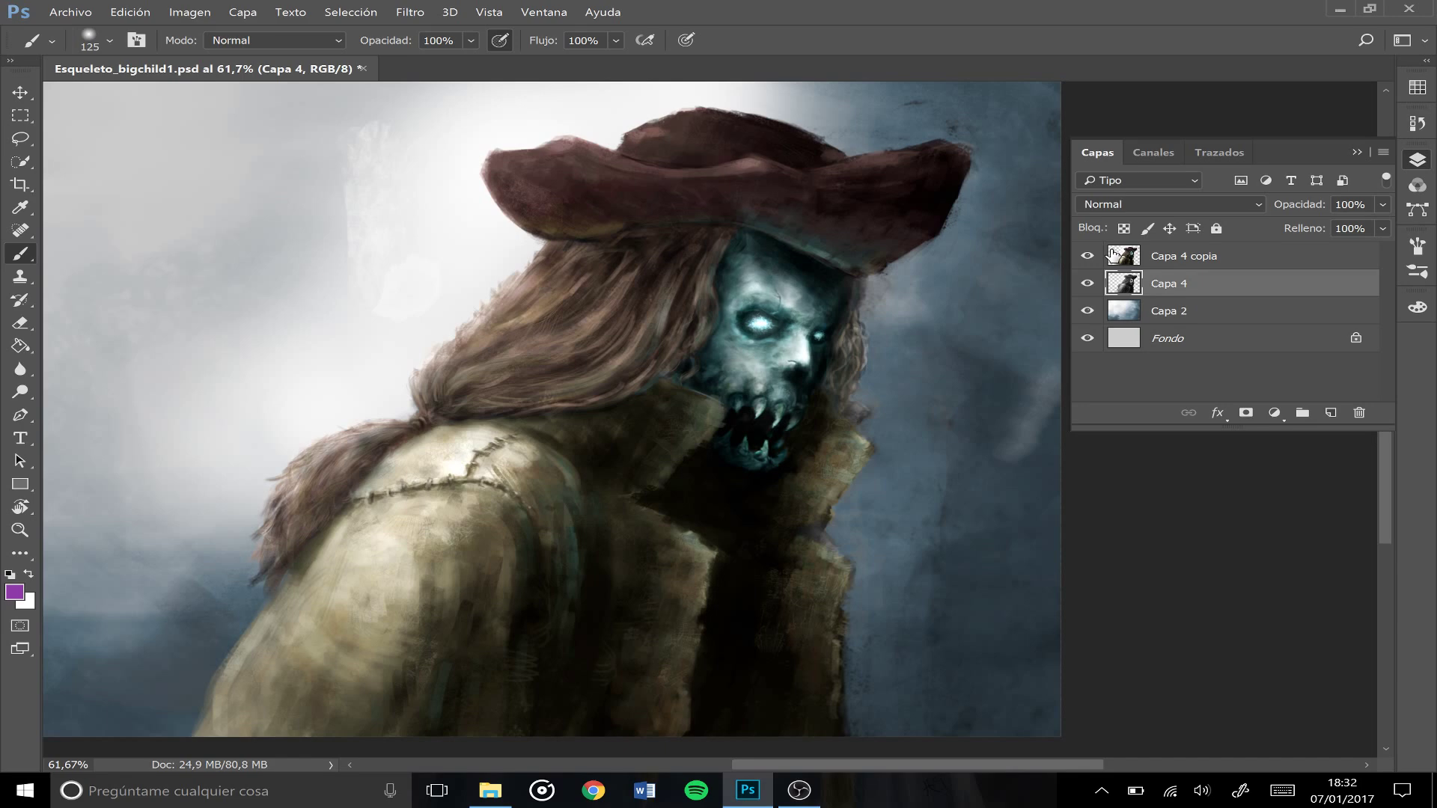
click(1087, 256)
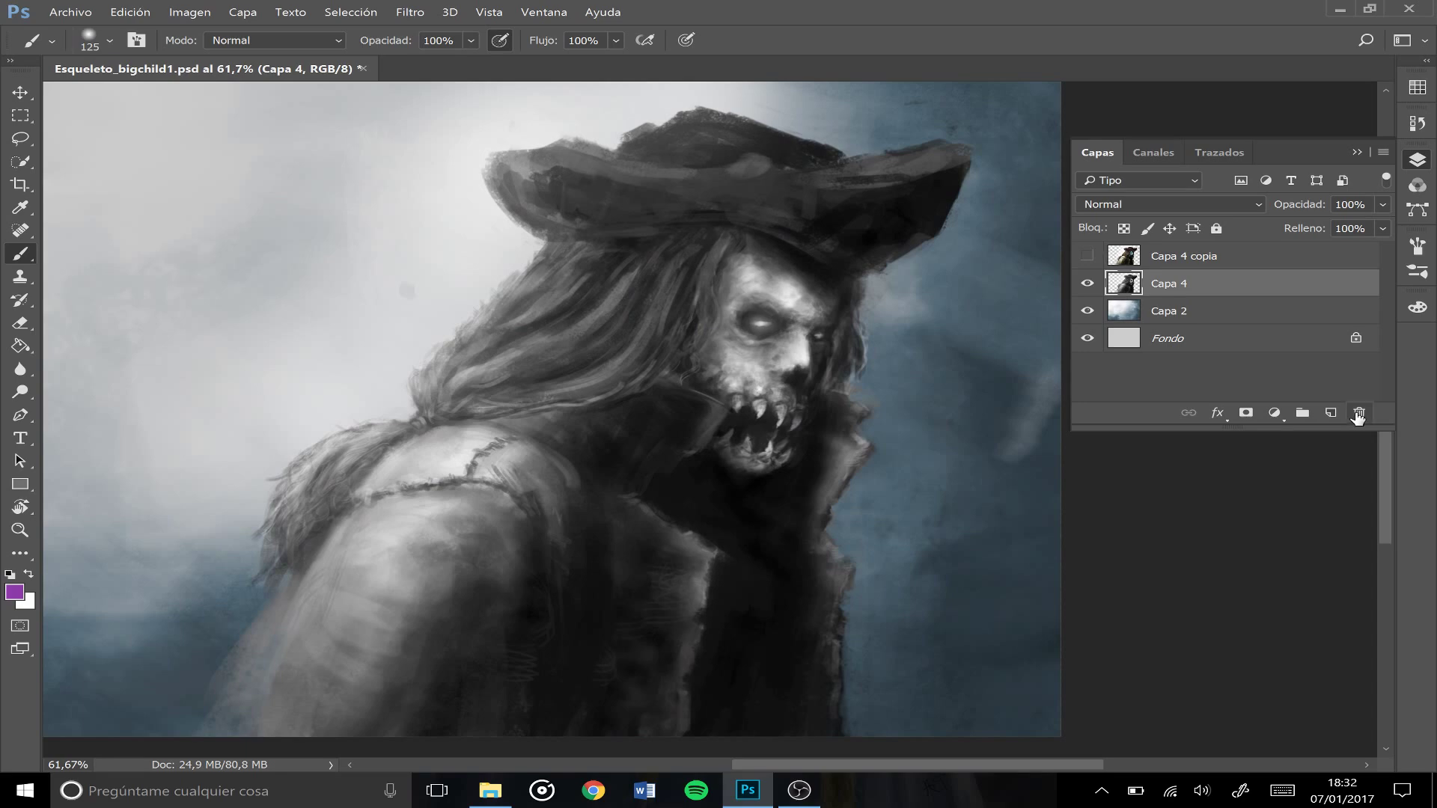
- Create a new layer above Capa 4 and set its blending mode to Color
click(1332, 414)
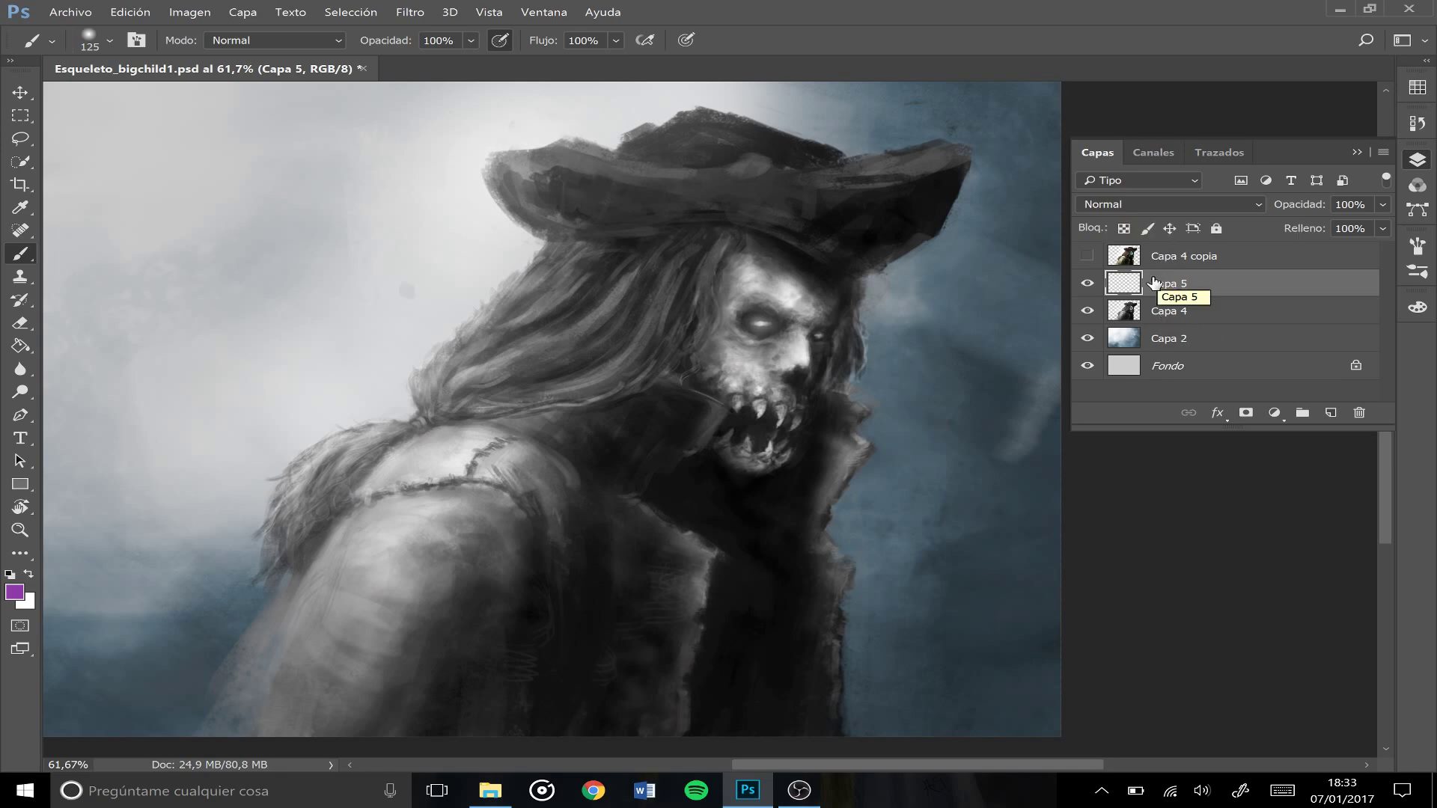
click(1168, 205)
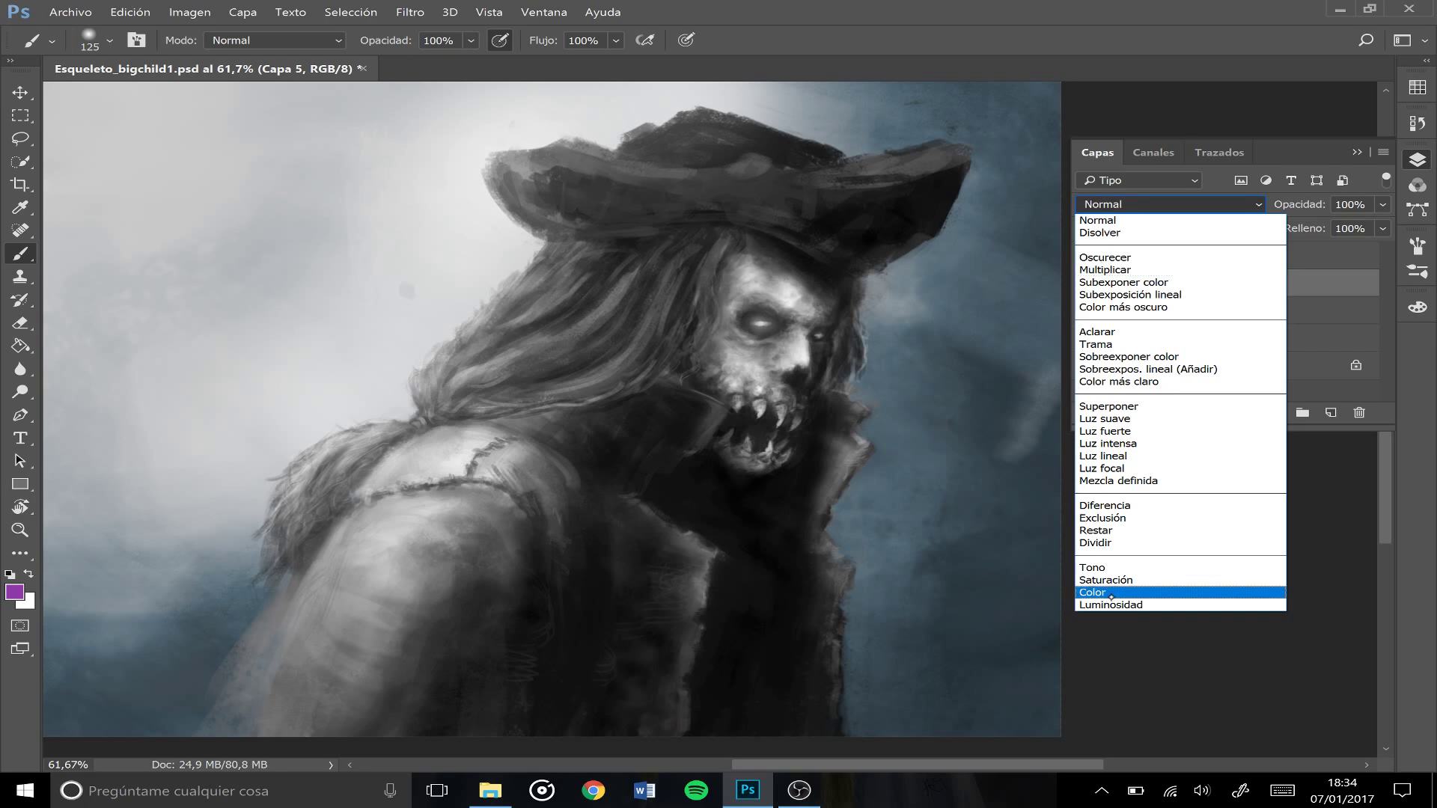
click(1095, 592)
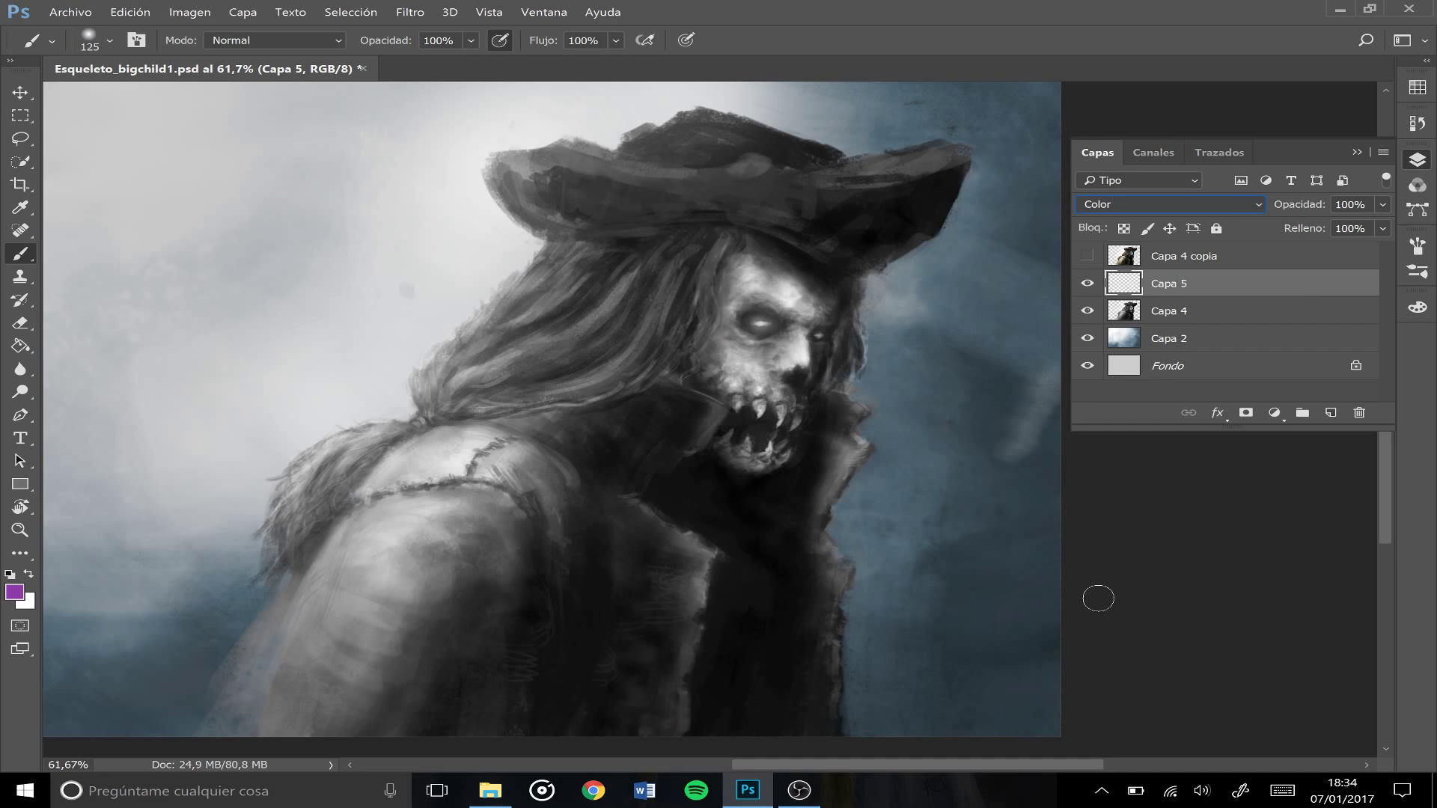
- Reduce the brush size to 90 and set the foreground colour to muted brown #817864 for the face
key(ctrl+plus)
key(ctrl+plus)
key(ctrl+plus)
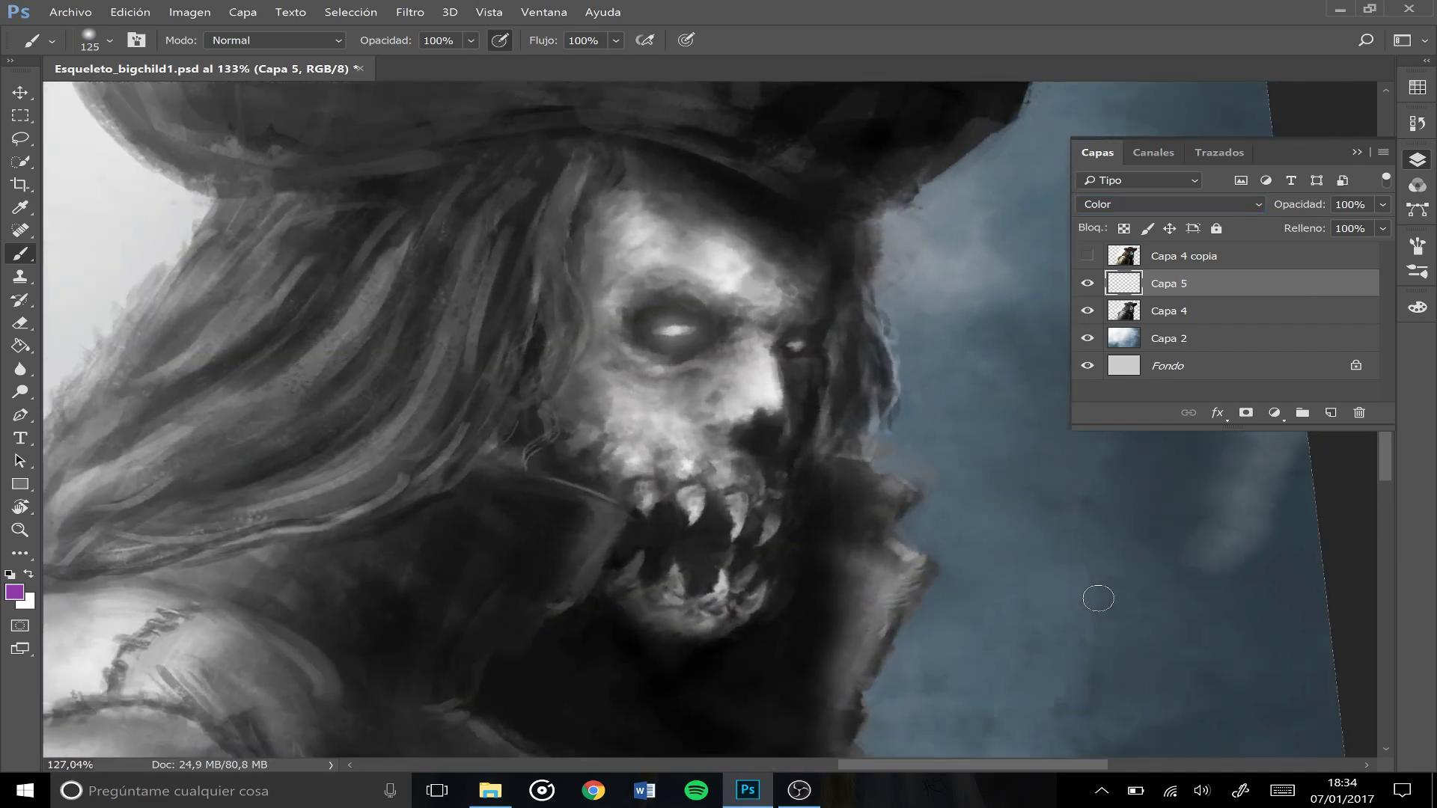
scroll(1098, 598, down, 1)
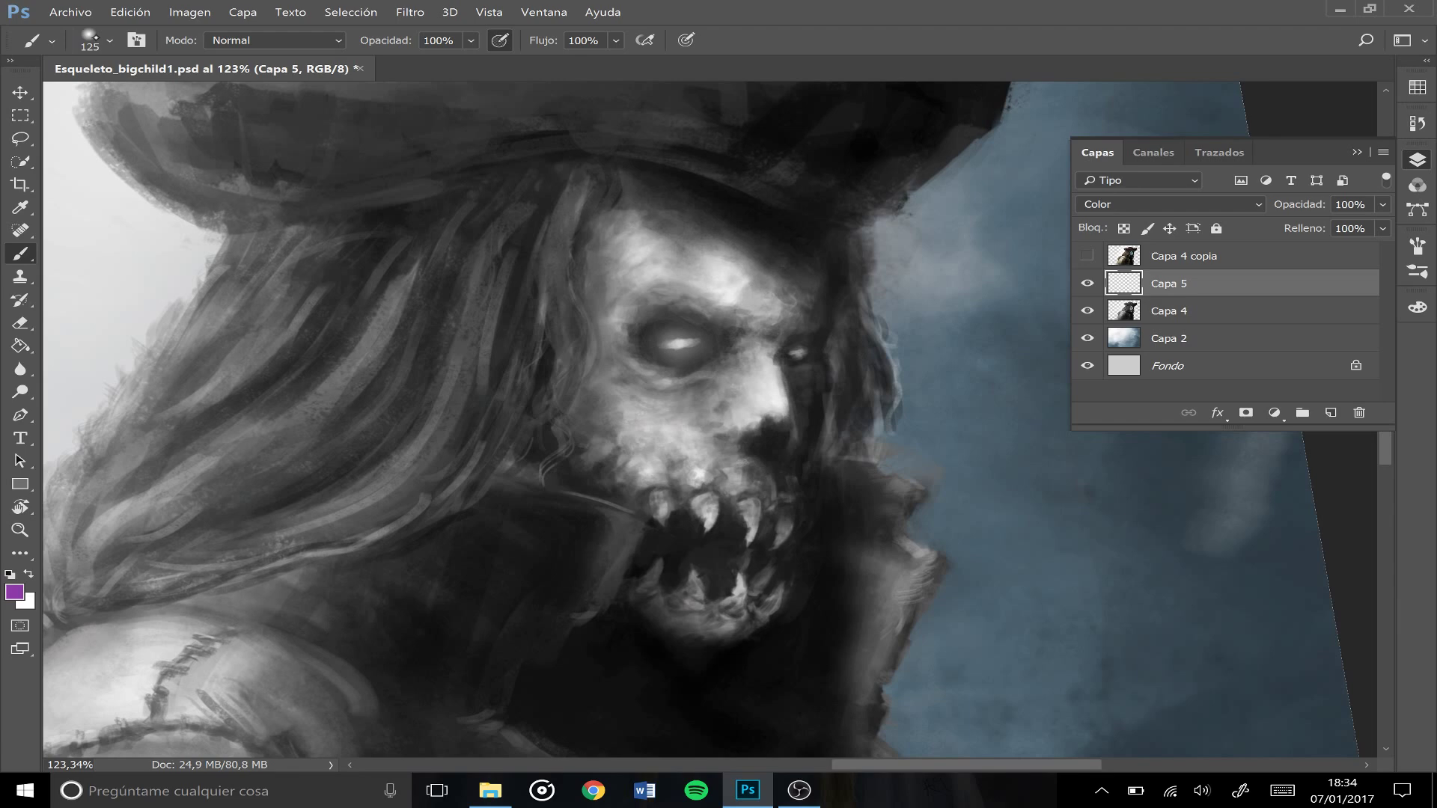
key(bracketleft)
key(bracketleft)
click(14, 592)
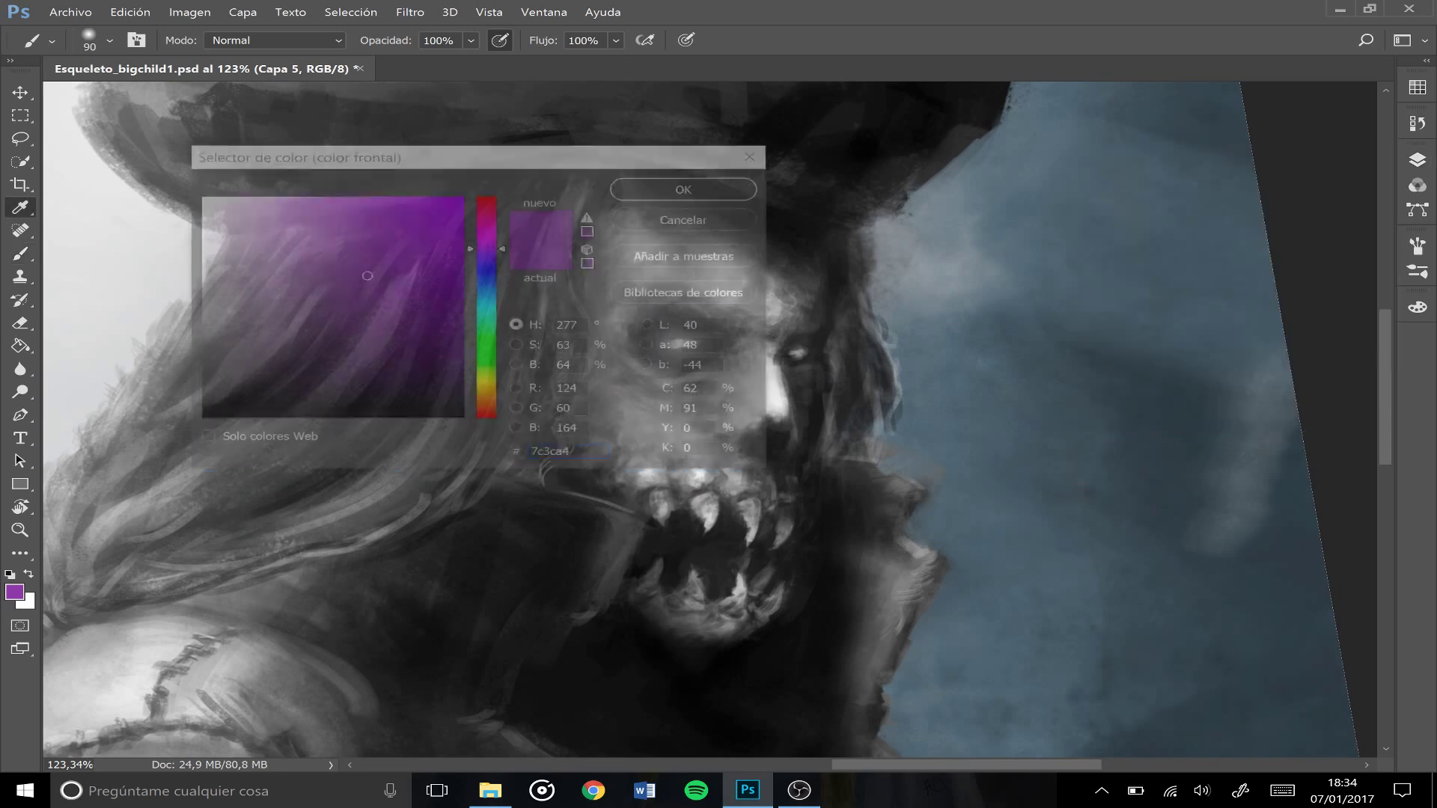
click(486, 395)
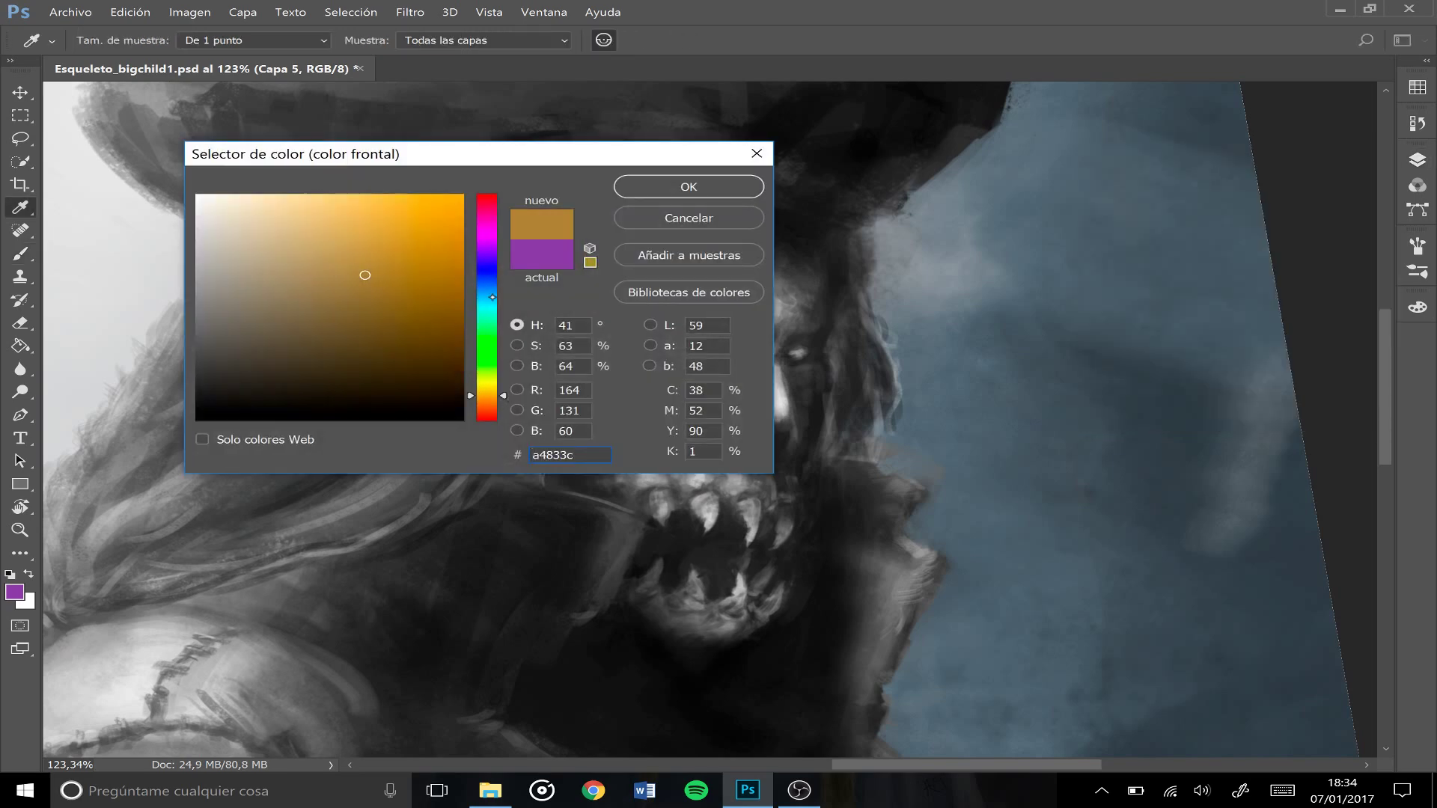
click(271, 330)
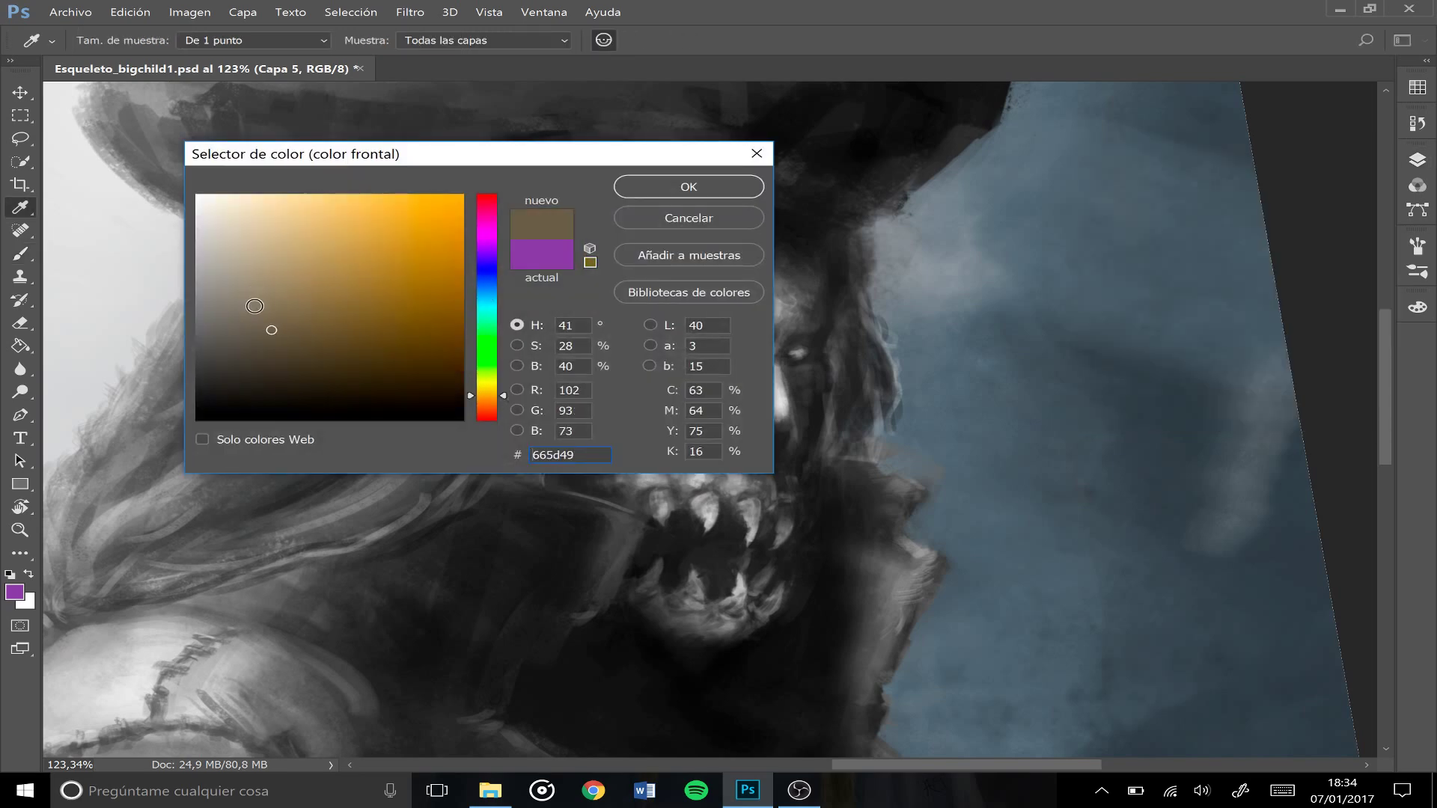
click(255, 306)
click(657, 193)
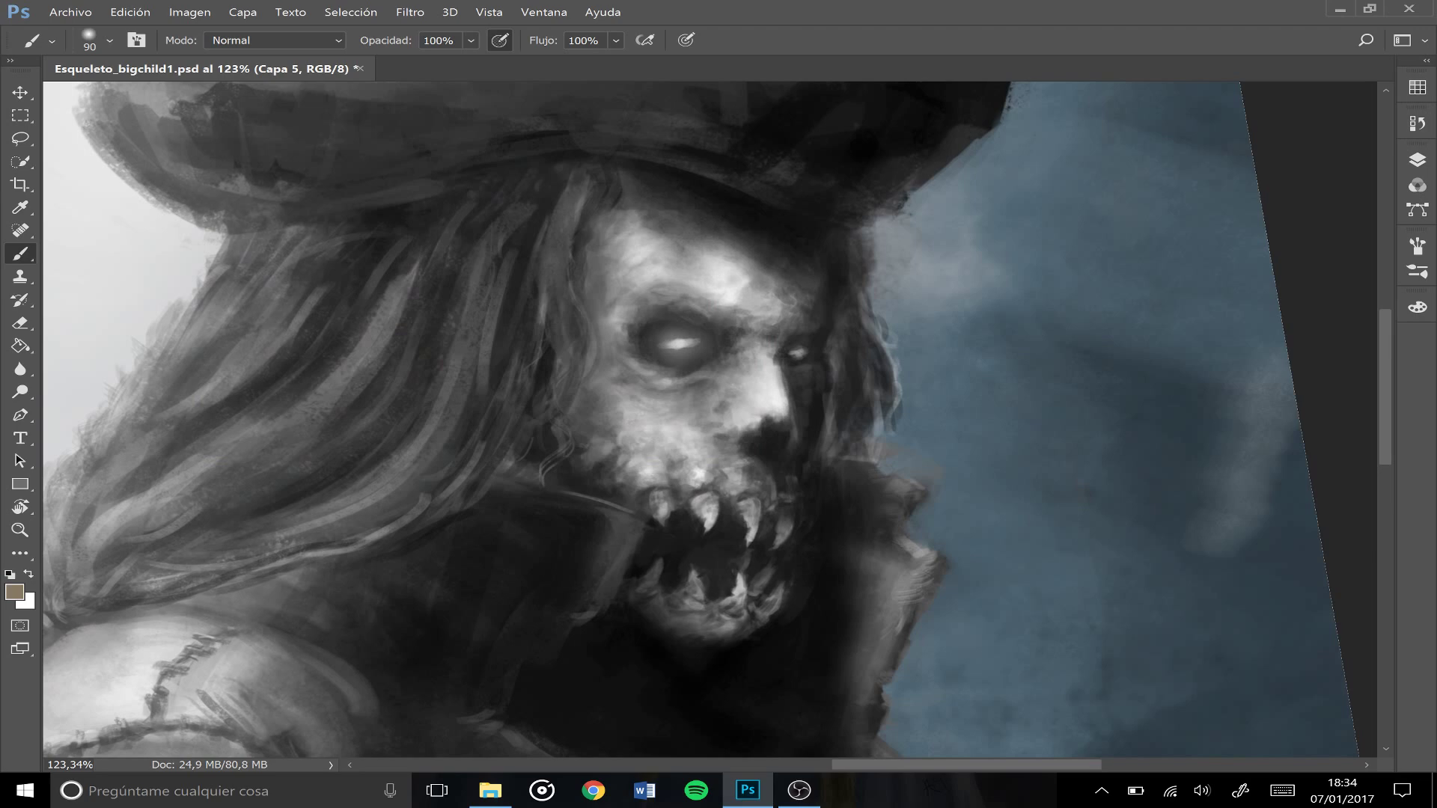
- Paint the brown over the forehead, cheeks and nose of the skull face, reducing the brush to 70
mouse_move(673, 247)
mouse_down()
mouse_move(726, 291)
mouse_move(654, 222)
mouse_move(739, 286)
mouse_move(683, 232)
mouse_move(728, 259)
mouse_move(701, 208)
mouse_move(777, 264)
mouse_move(742, 267)
mouse_move(760, 387)
mouse_move(737, 388)
mouse_move(716, 416)
mouse_move(707, 398)
mouse_move(634, 387)
mouse_move(643, 395)
mouse_move(609, 347)
mouse_move(625, 289)
mouse_move(664, 274)
mouse_move(633, 251)
mouse_move(625, 275)
mouse_move(636, 211)
mouse_move(625, 285)
mouse_move(727, 311)
mouse_move(657, 279)
mouse_move(763, 337)
mouse_up()
mouse_move(770, 411)
mouse_down()
mouse_move(799, 392)
mouse_move(771, 396)
mouse_up()
key(bracketleft)
mouse_move(668, 411)
mouse_down()
mouse_move(727, 420)
mouse_move(629, 398)
mouse_move(626, 384)
mouse_move(587, 415)
mouse_move(615, 472)
mouse_move(646, 494)
mouse_move(636, 415)
mouse_move(705, 483)
mouse_move(691, 426)
mouse_move(756, 507)
mouse_move(774, 482)
mouse_move(789, 492)
mouse_move(798, 380)
mouse_up()
key(bracketleft)
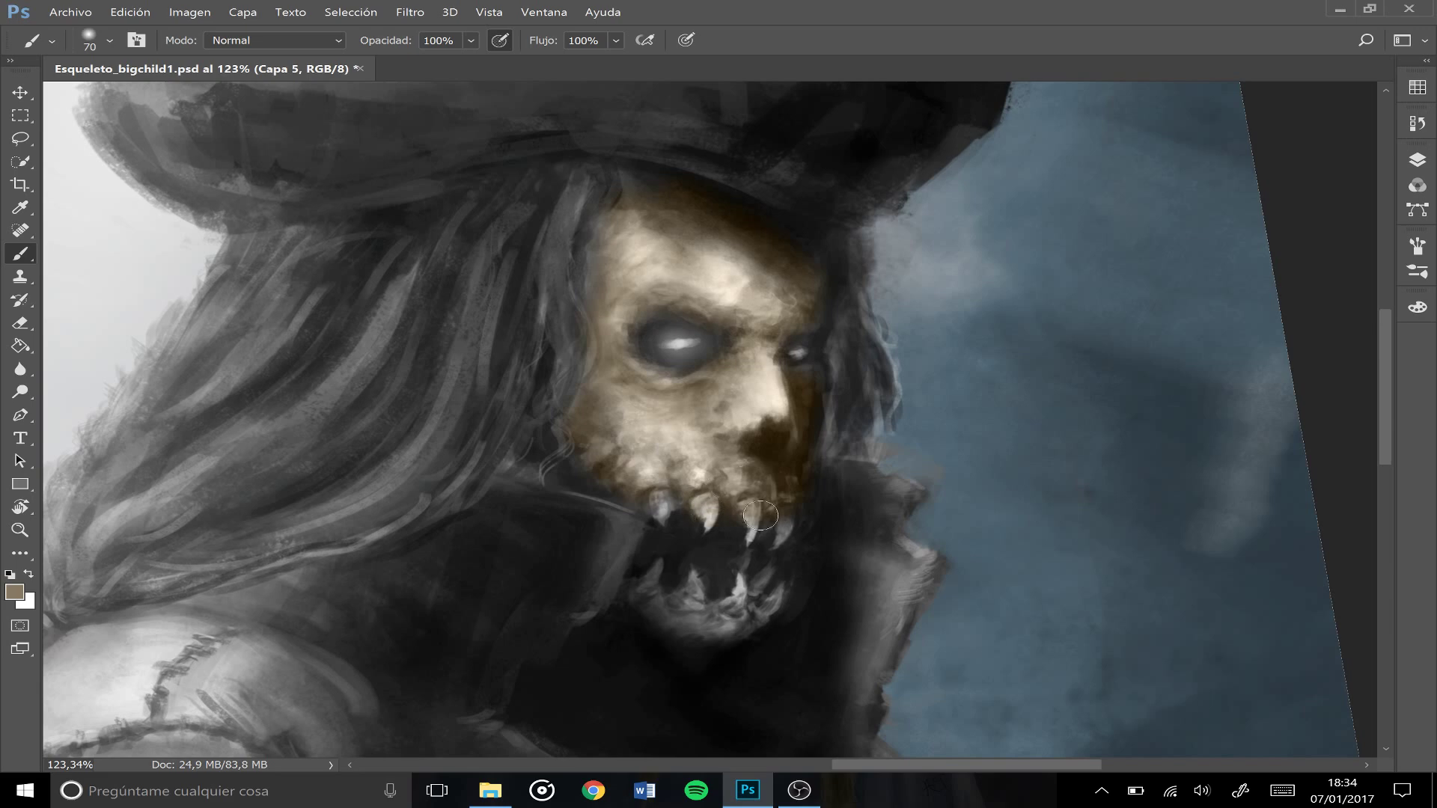
- Reduce the brush size to 35 and paint the same brown over the teeth and lower jaw
key(bracketleft)
key(bracketleft)
key(bracketleft)
key(bracketleft)
mouse_move(769, 596)
mouse_down()
mouse_move(740, 622)
mouse_move(732, 601)
mouse_move(696, 619)
mouse_move(669, 610)
mouse_move(651, 567)
mouse_move(635, 588)
mouse_move(669, 626)
mouse_move(696, 631)
mouse_move(762, 588)
mouse_move(747, 592)
mouse_move(744, 561)
mouse_move(741, 603)
mouse_move(704, 601)
mouse_up()
- Compare the face with the coloured version by briefly showing the layer Capa 4 copia
click(1416, 160)
click(1086, 256)
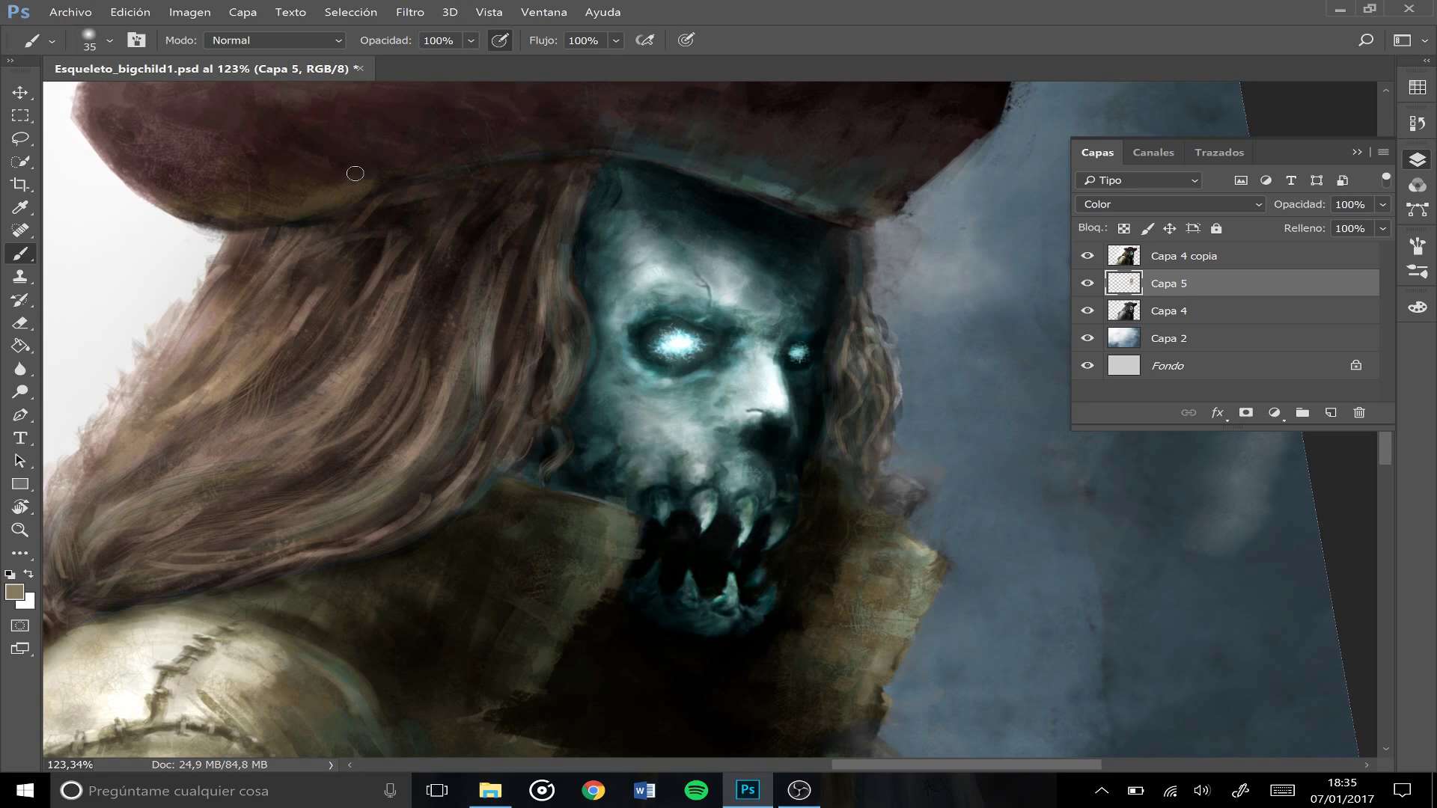
click(1086, 256)
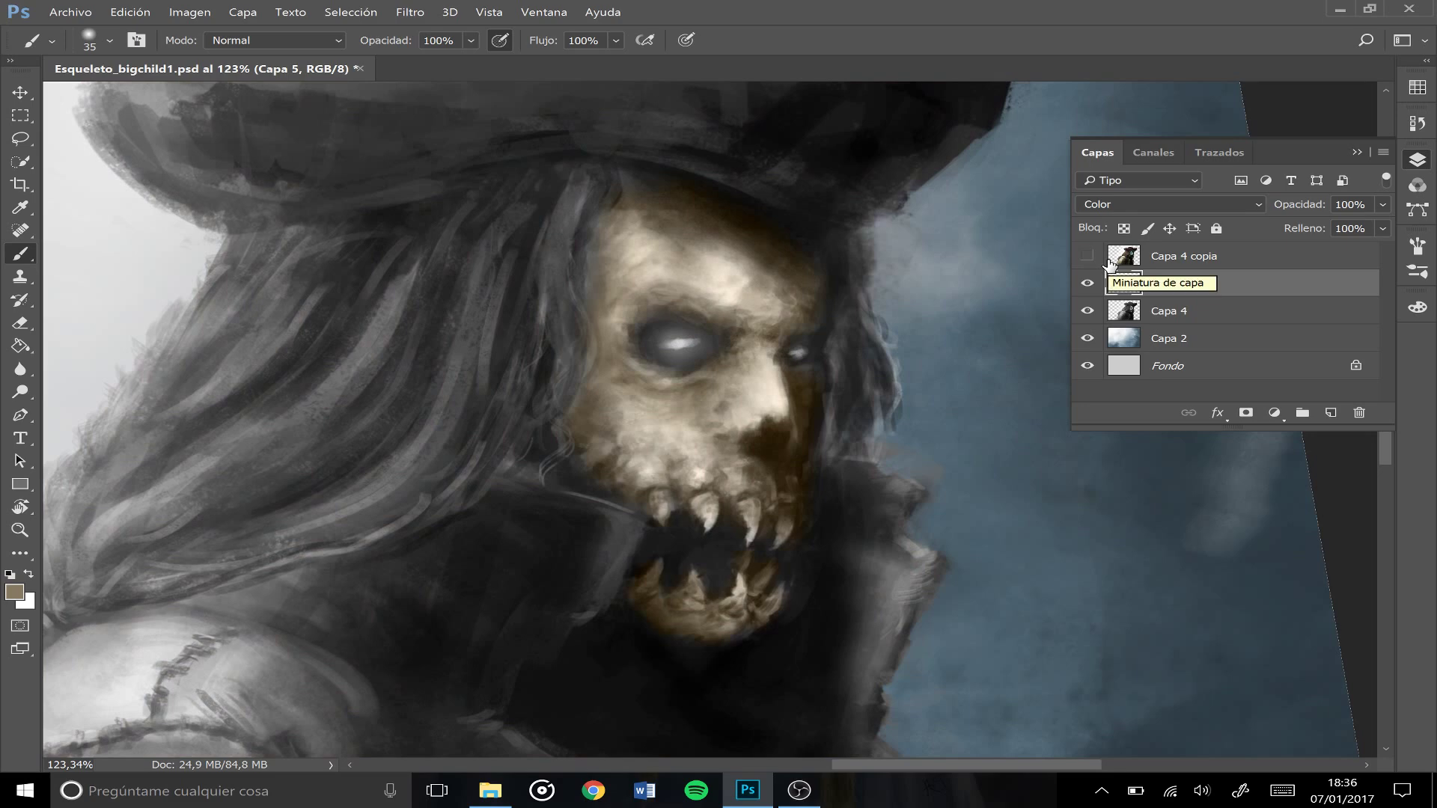
- Set the foreground colour to greyish green #556761 and tint patches around the eye, nose and cheek
click(14, 591)
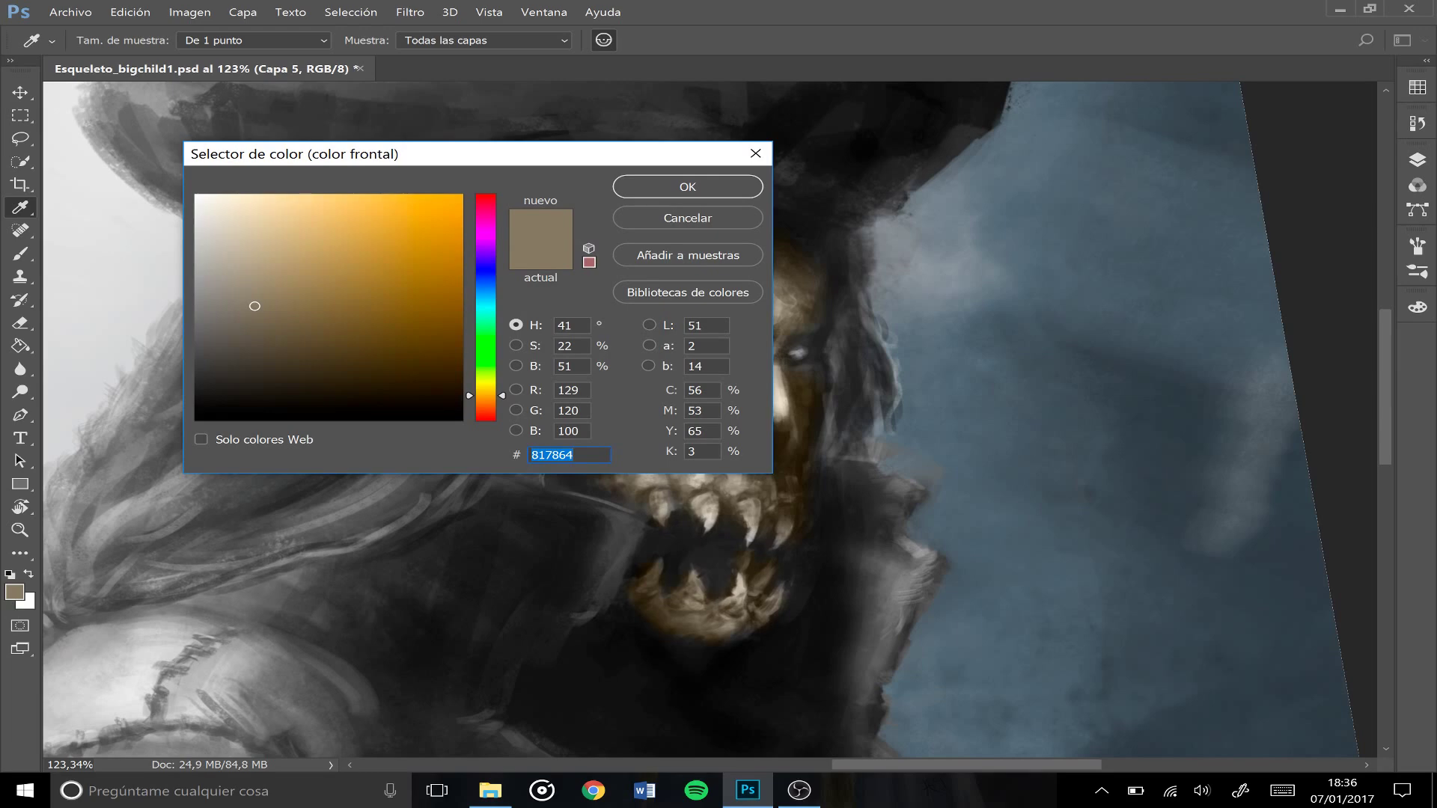
click(486, 321)
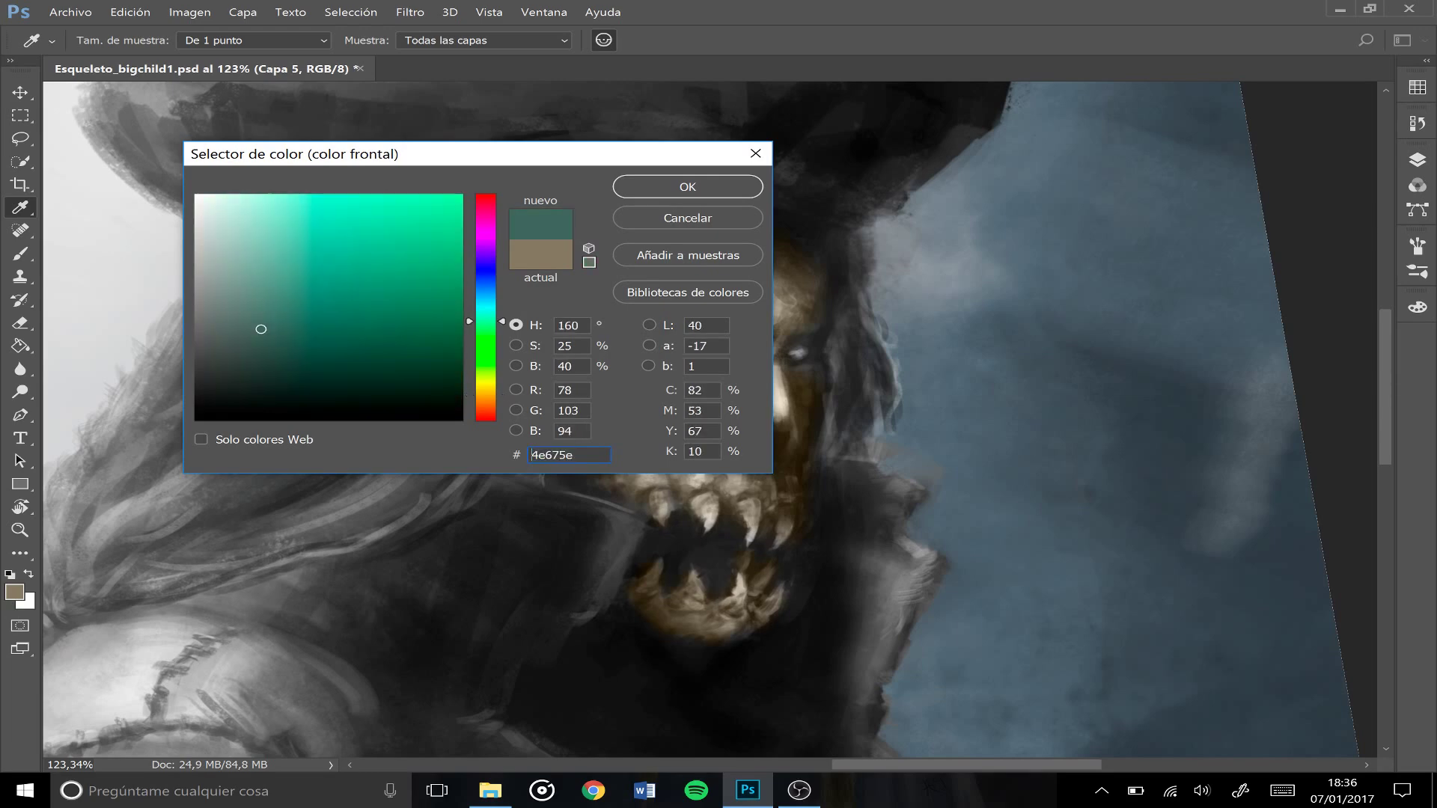
mouse_move(261, 329)
mouse_down()
mouse_move(232, 313)
mouse_move(241, 328)
mouse_up()
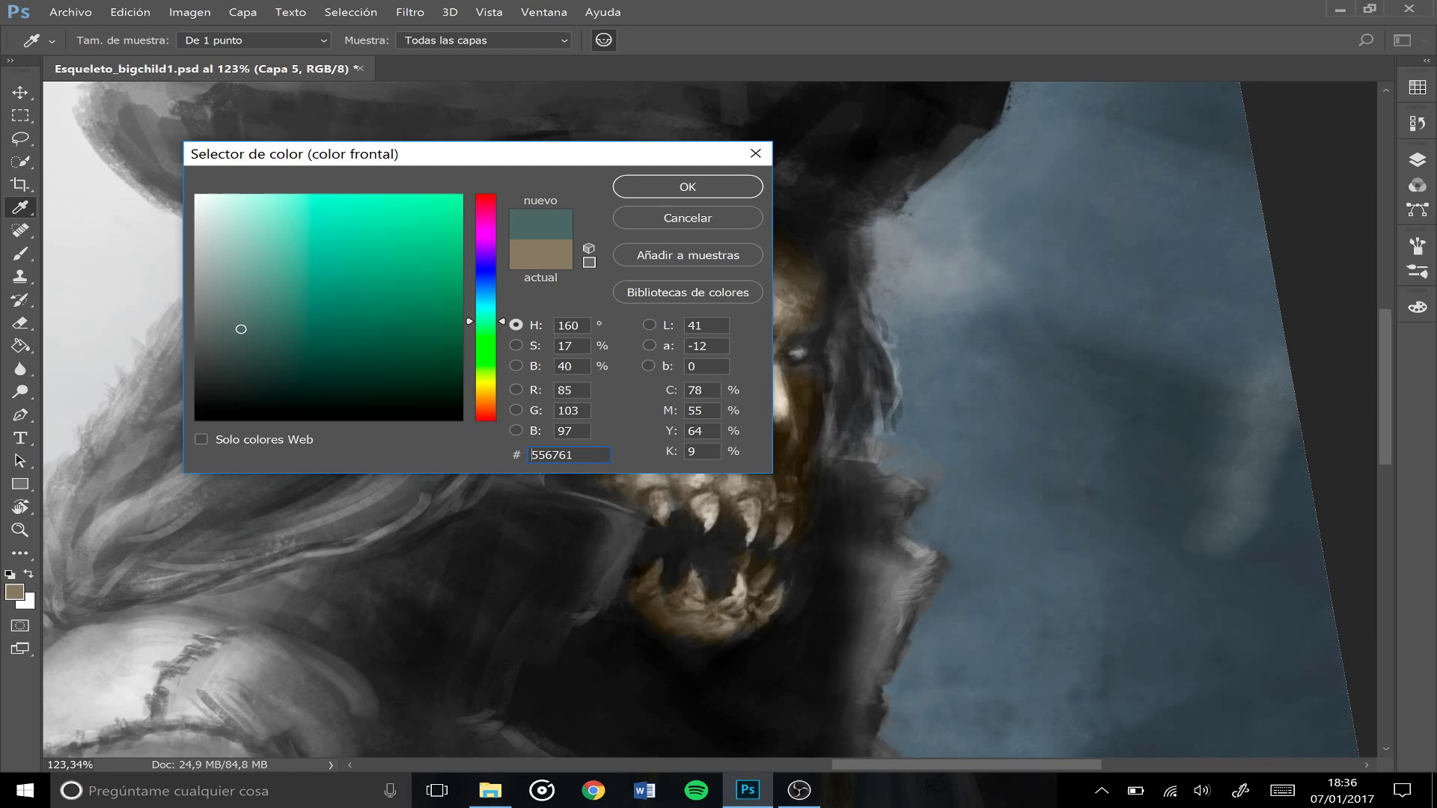
click(652, 190)
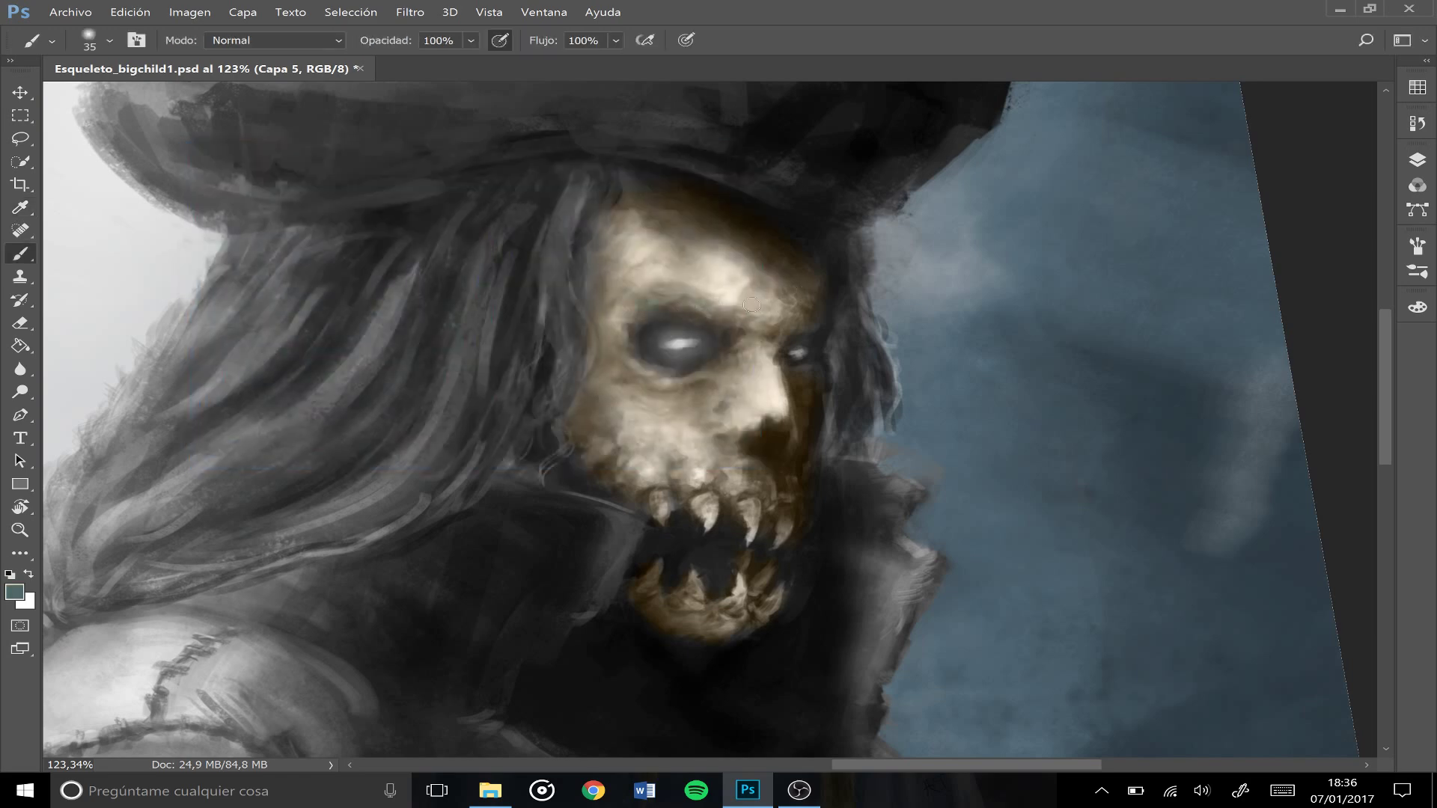
mouse_move(716, 393)
mouse_down()
mouse_move(730, 383)
mouse_move(711, 403)
mouse_up()
- Set the foreground colour to a muted purple with hue 281° and tint the cheek and the area above the teeth
click(14, 592)
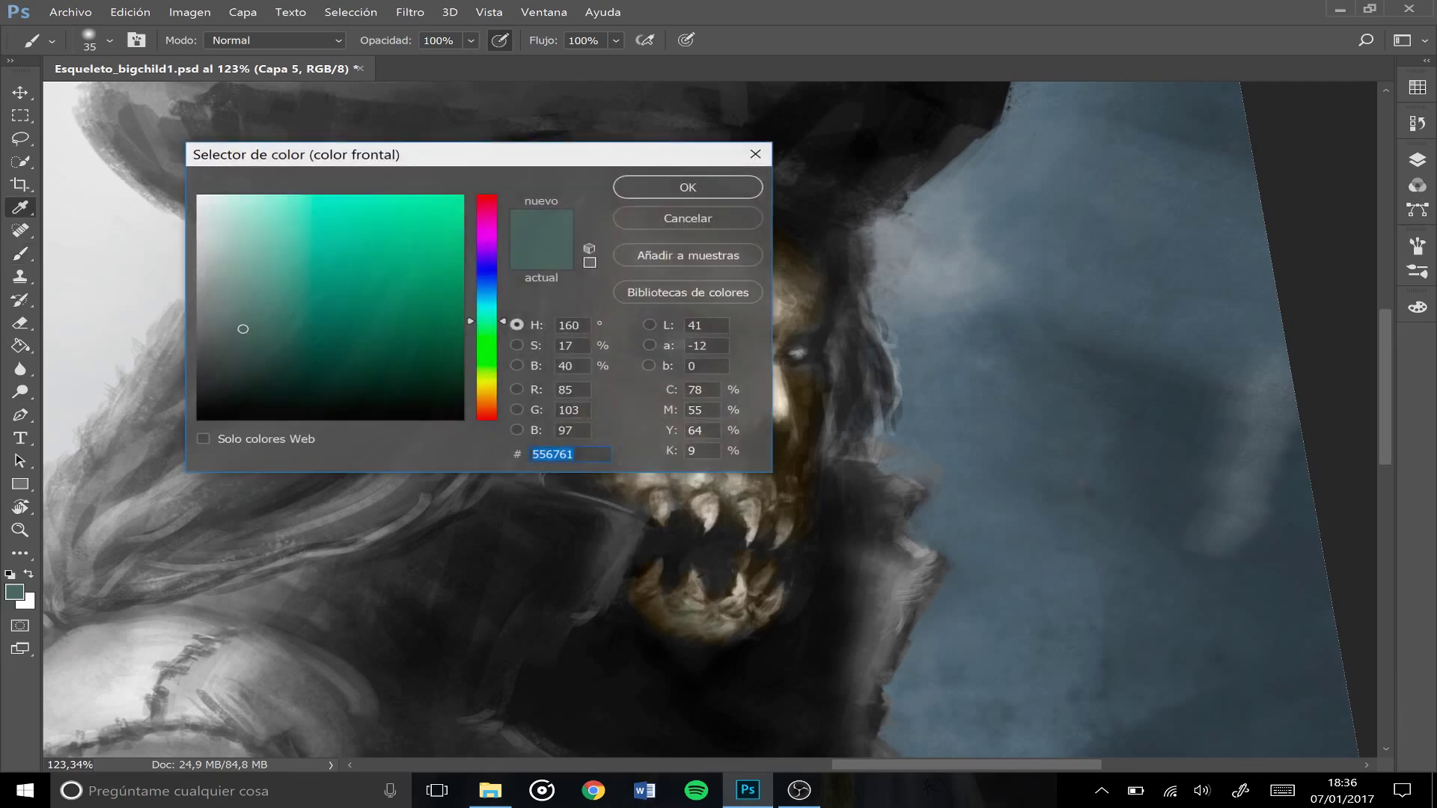
drag(486, 244, 487, 221)
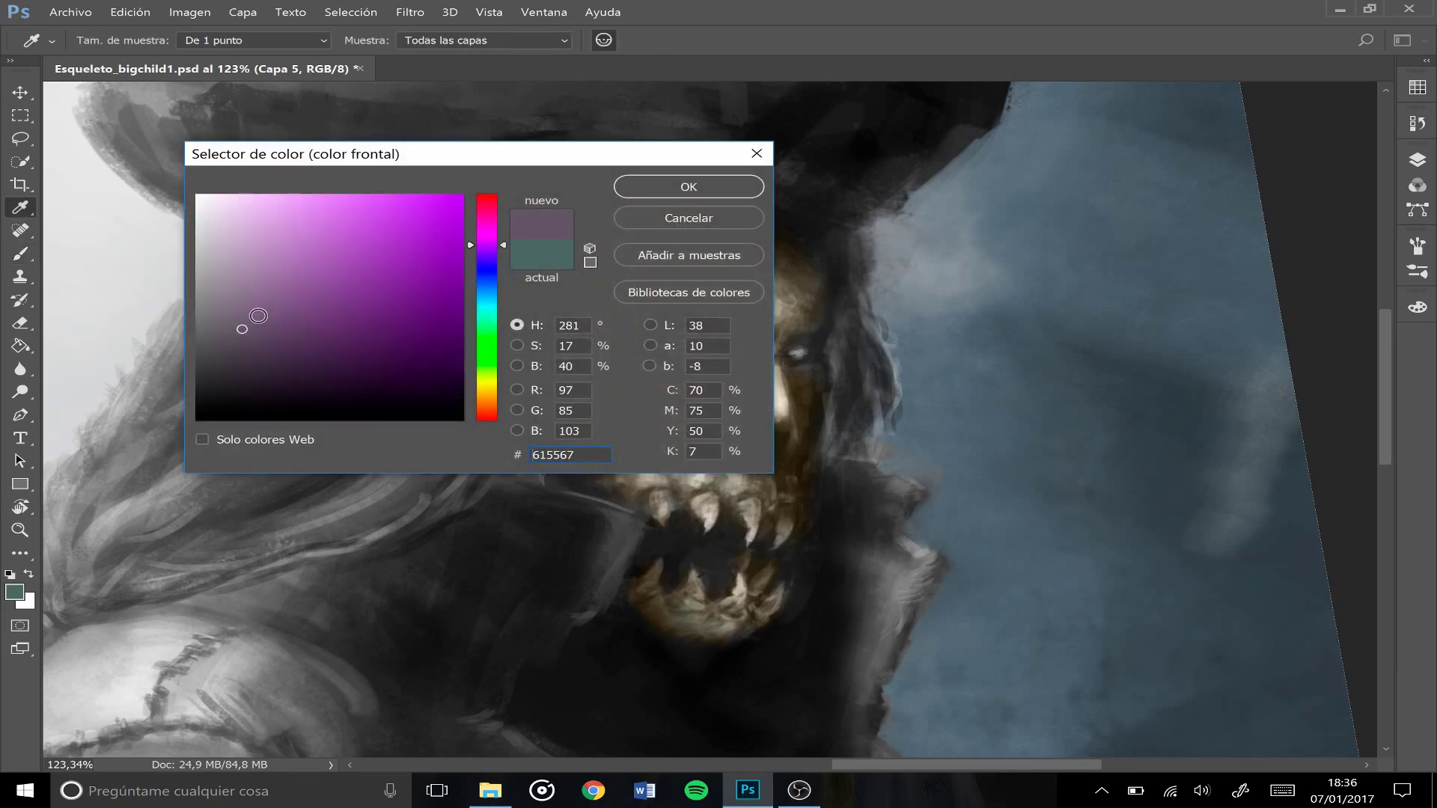
click(241, 294)
click(689, 187)
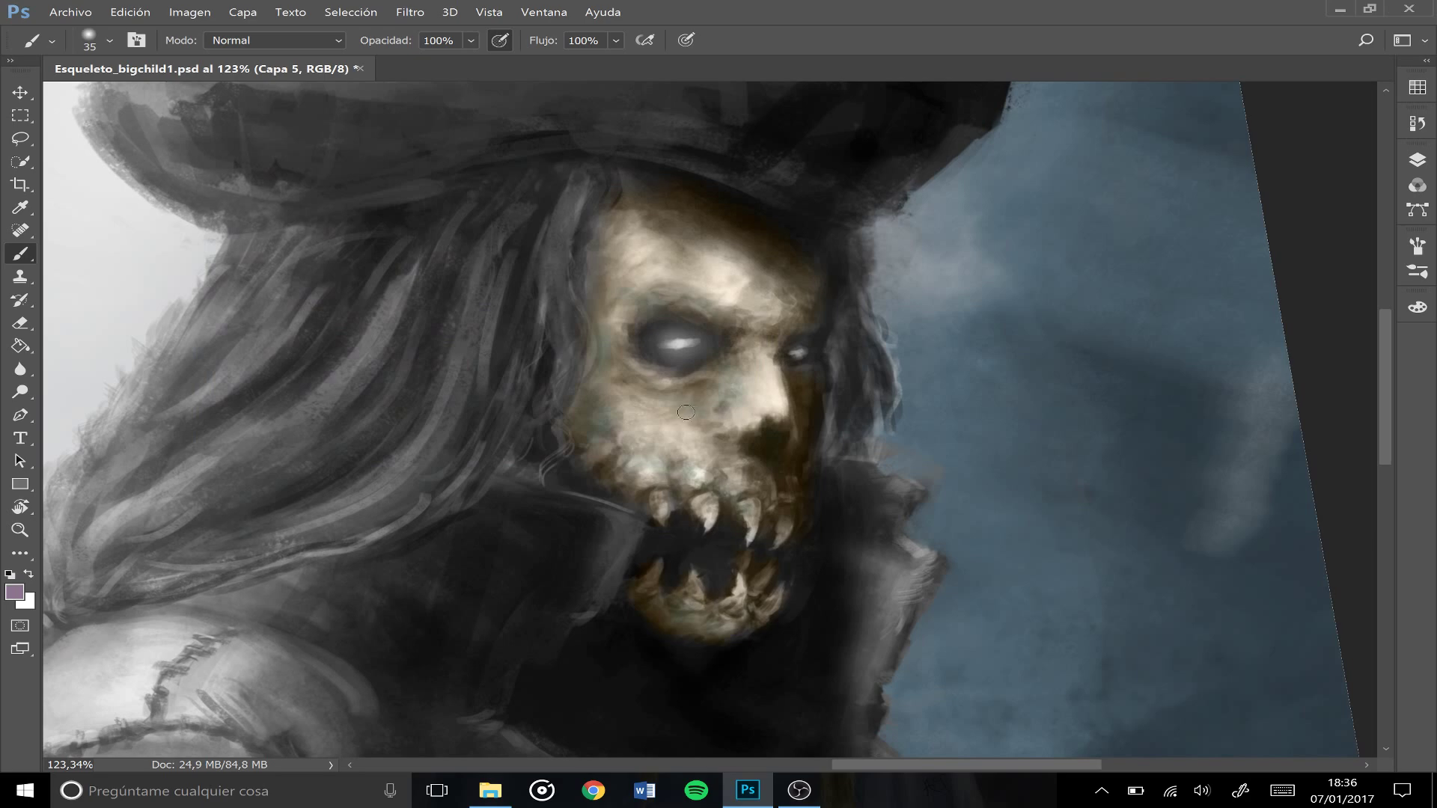
drag(684, 454, 637, 445)
scroll(860, 367, down, 3)
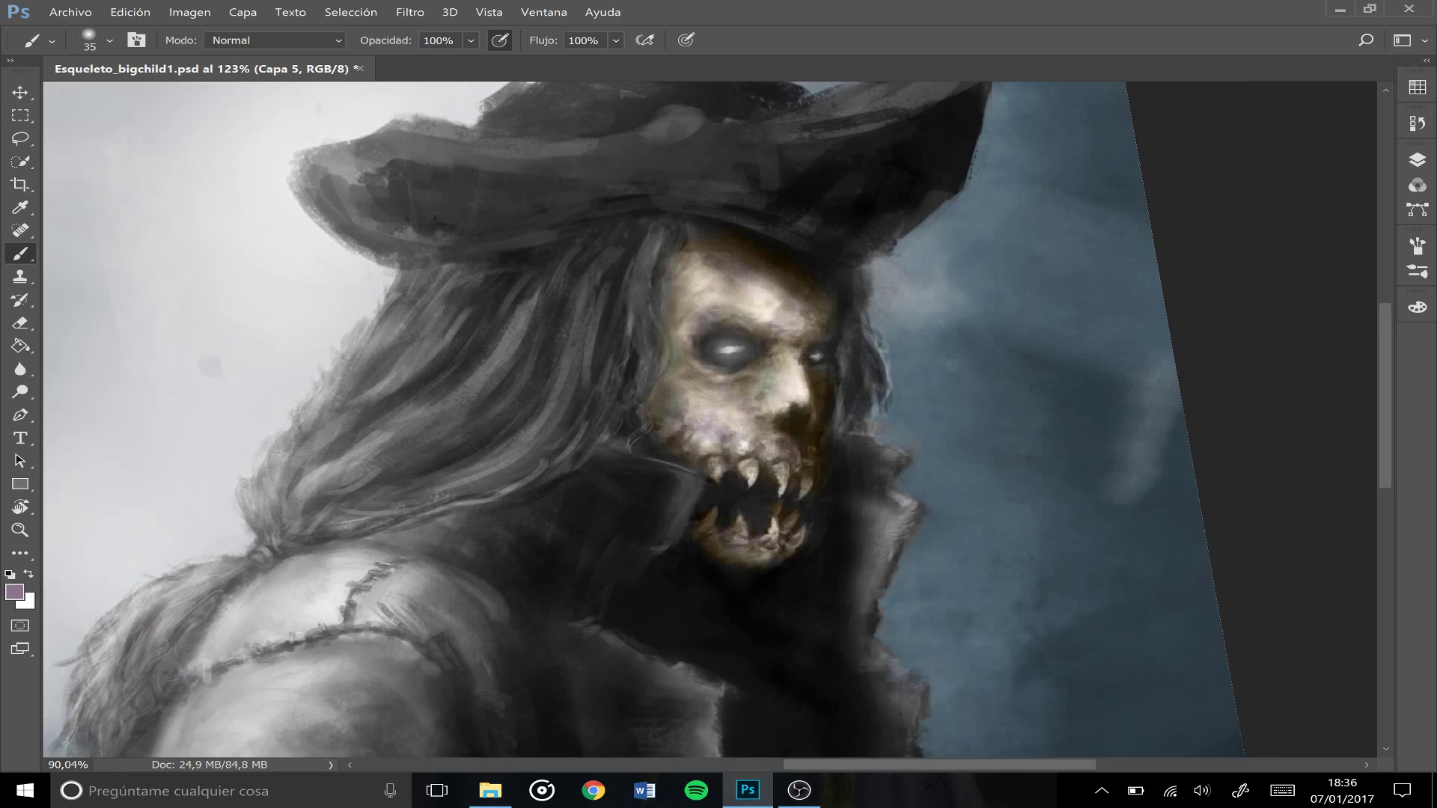
scroll(859, 366, down, 3)
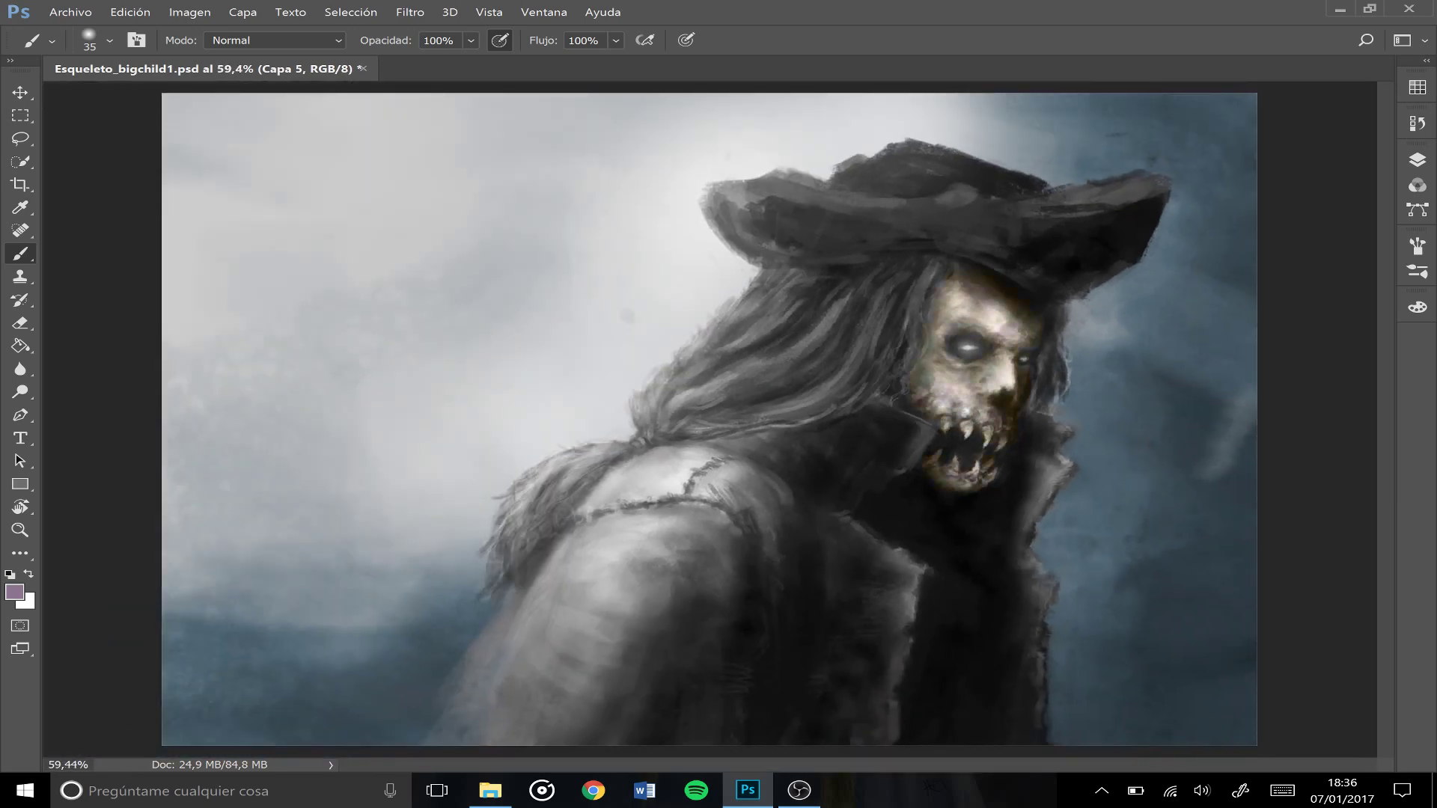
- Change the blending mode of layer Capa 5 from Color to Superponer
scroll(823, 434, up, 2)
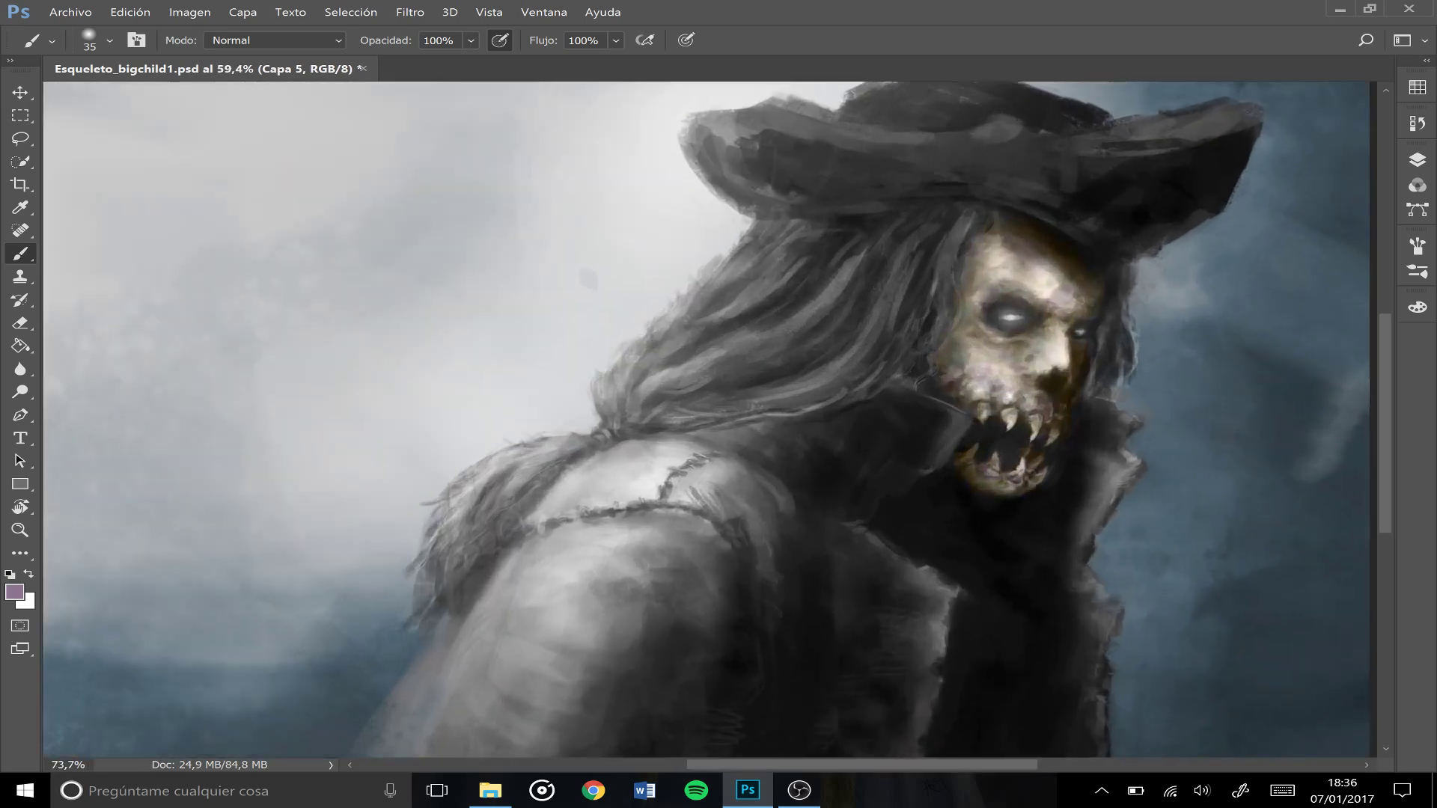
drag(823, 434, 678, 426)
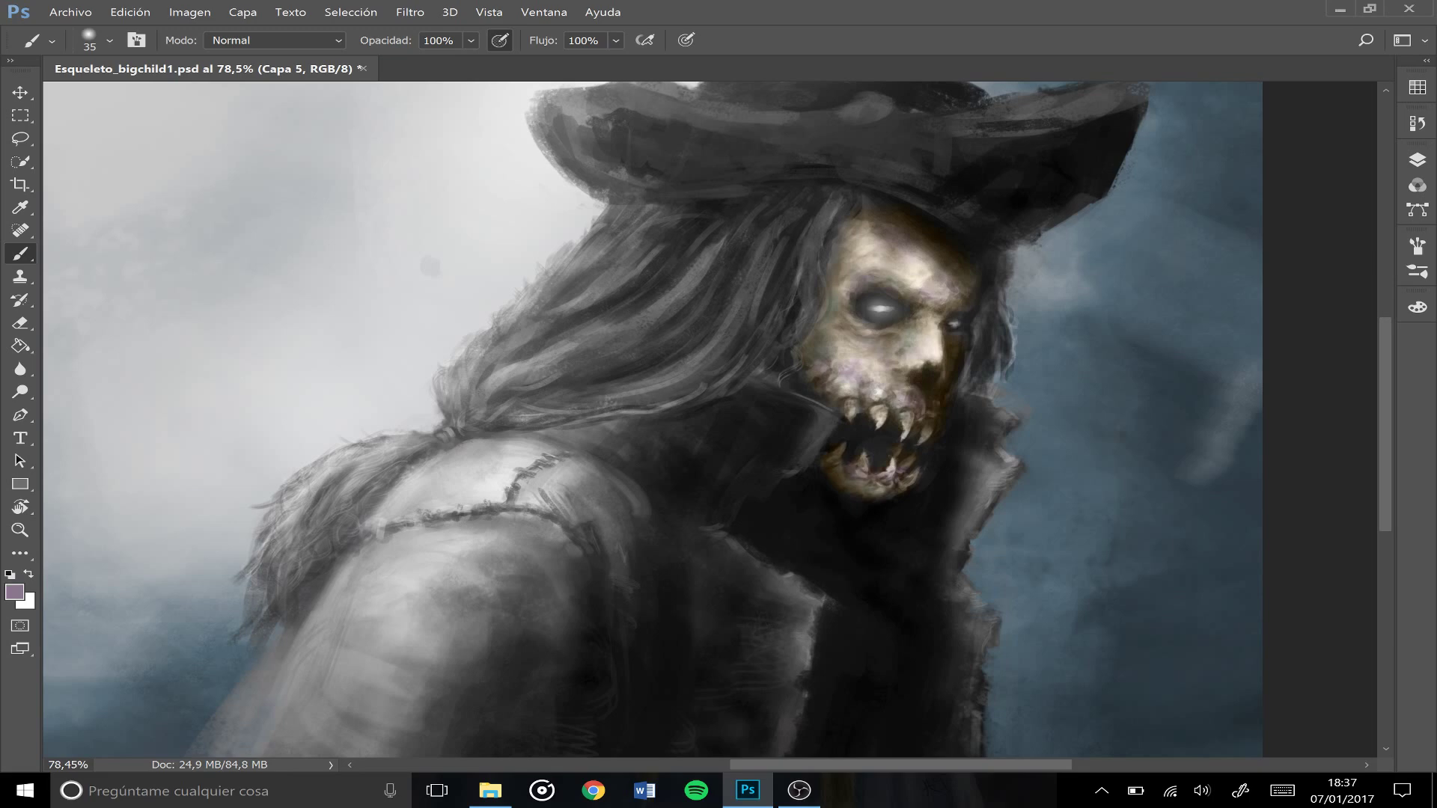
click(1417, 160)
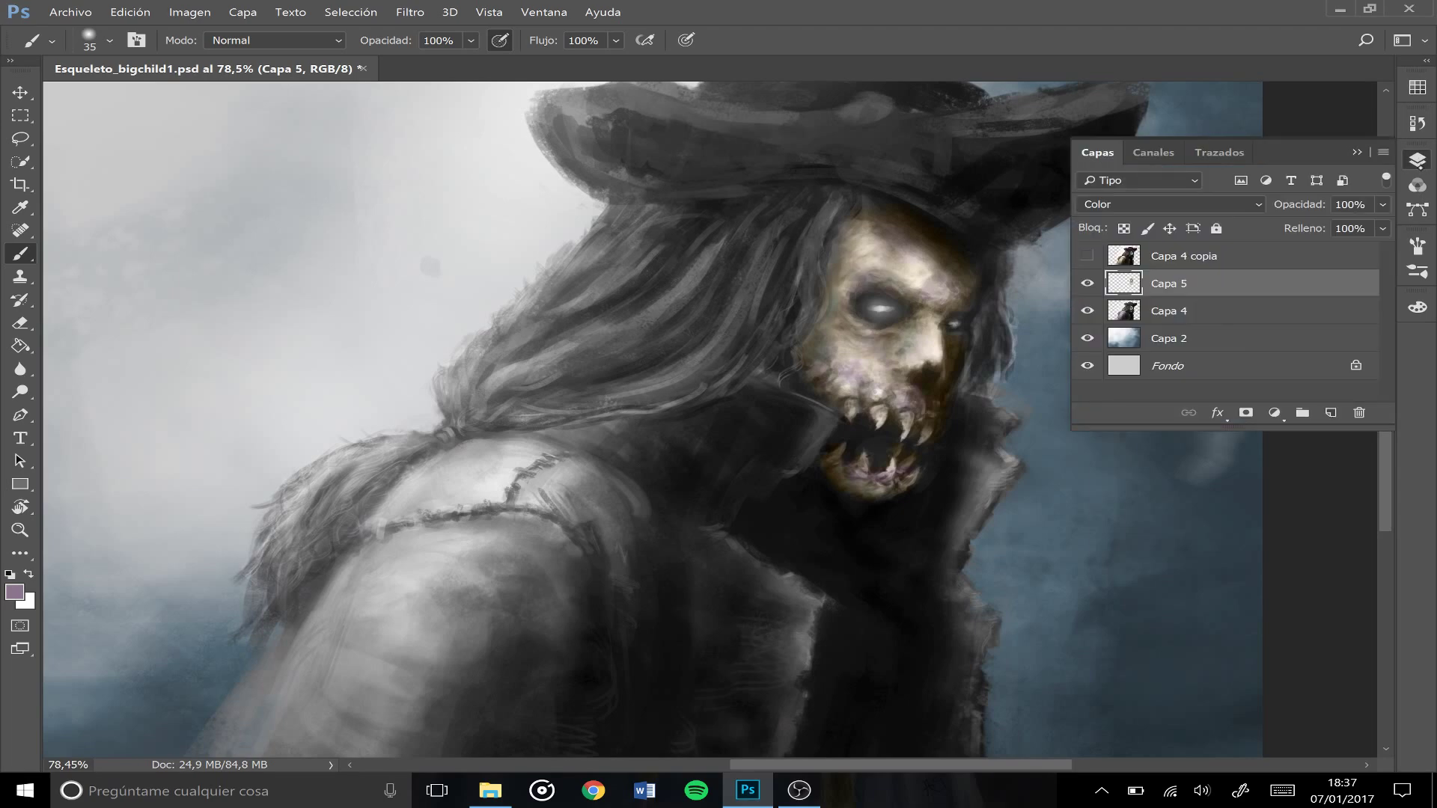
click(1103, 204)
click(1102, 205)
click(1102, 204)
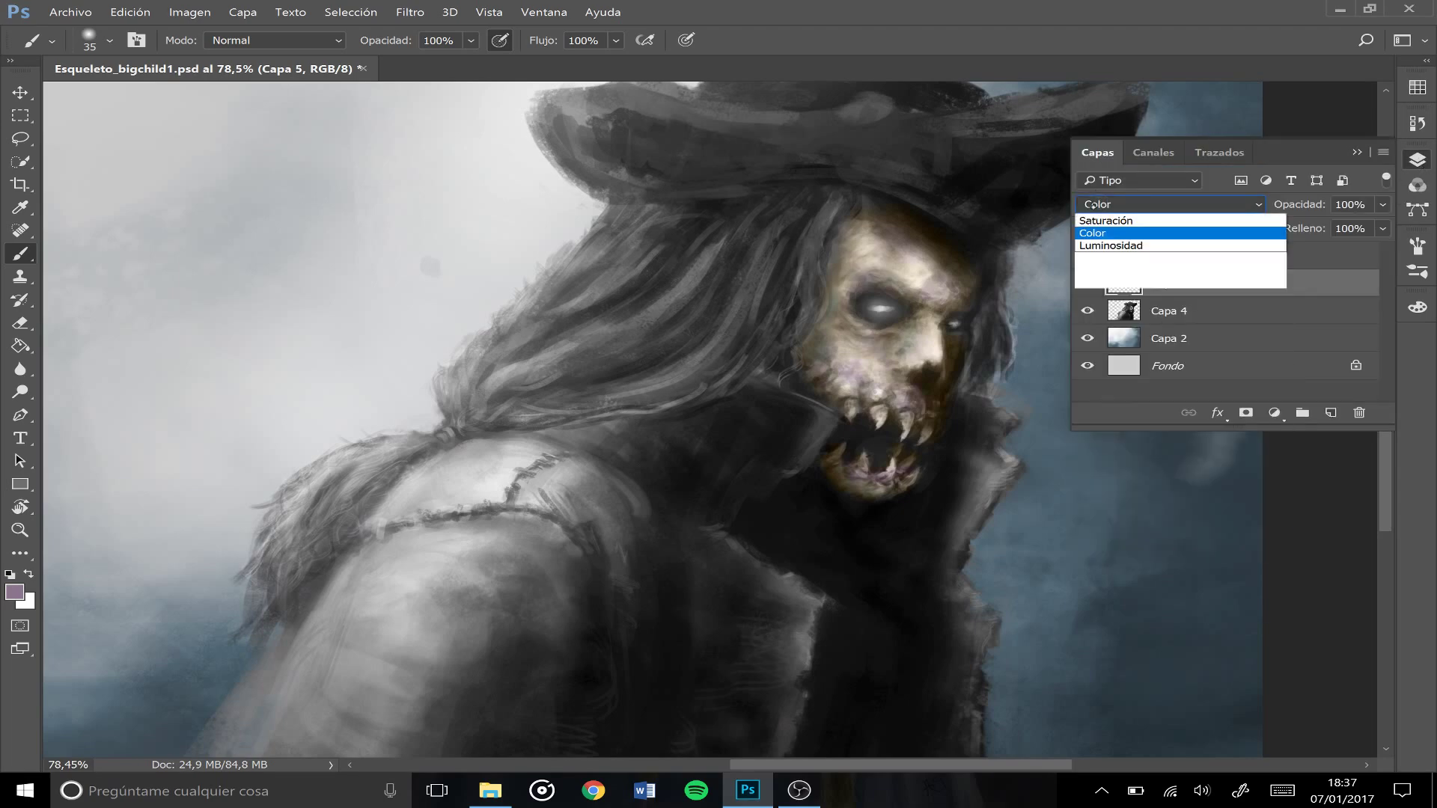
click(1093, 406)
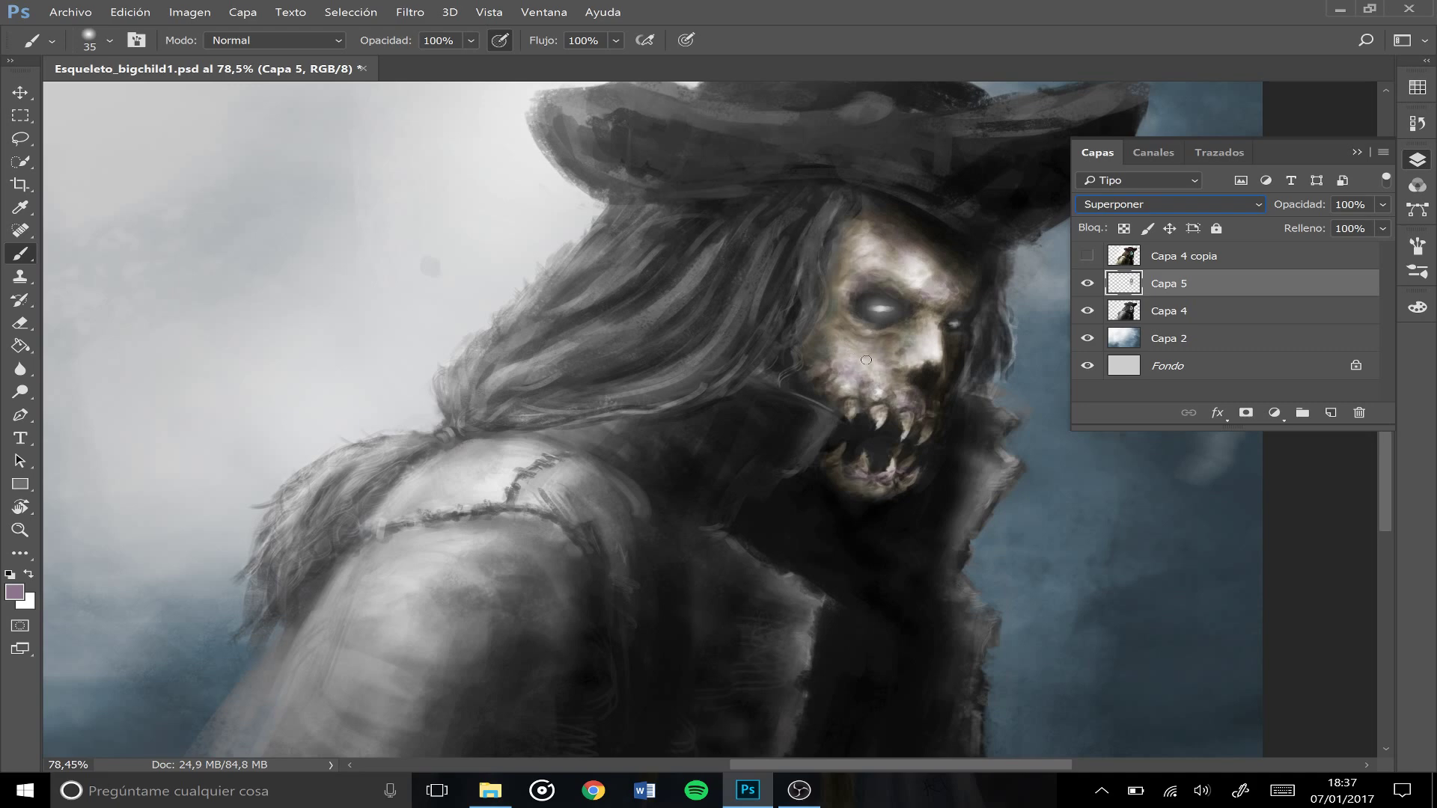
key(F7)
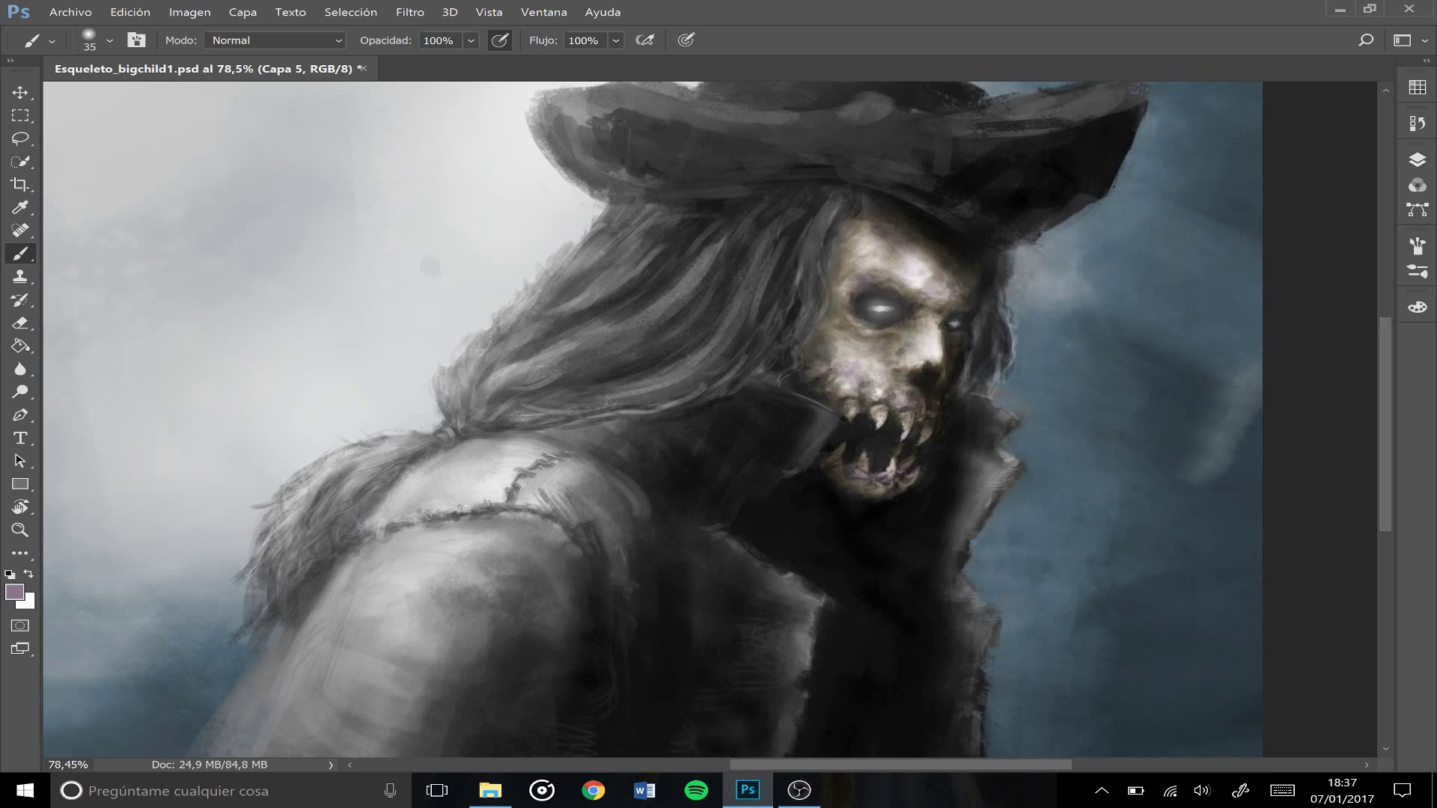
- Sample a greyish brown from the face and paint it over the cheek and nose area
scroll(965, 331, up, 5)
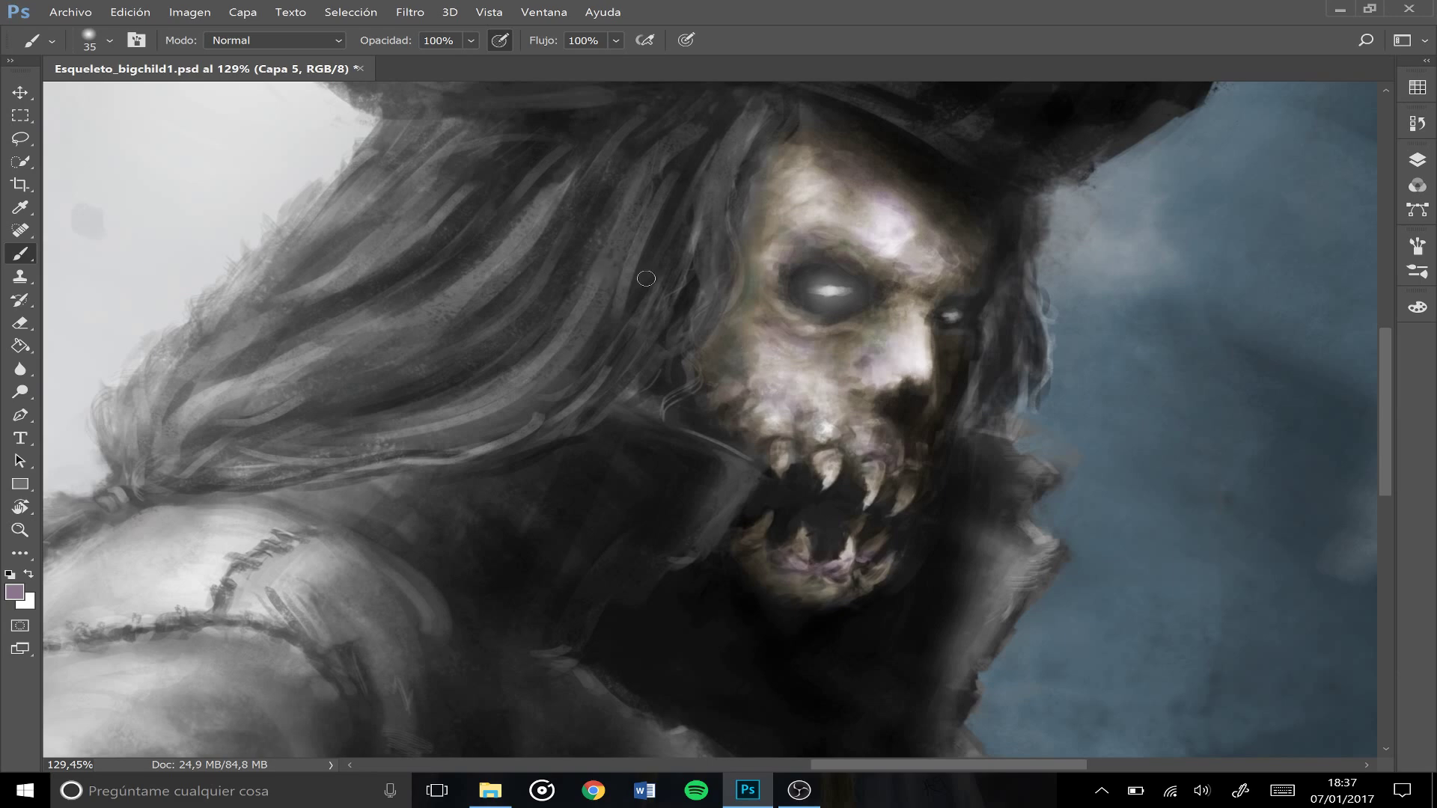
alt+click(763, 332)
mouse_move(883, 338)
mouse_down()
mouse_move(798, 401)
mouse_move(713, 376)
mouse_move(748, 420)
mouse_up()
- Set the foreground colour to a more saturated reddish brown and tint the forehead, cheek and area below the eye
alt+click(874, 438)
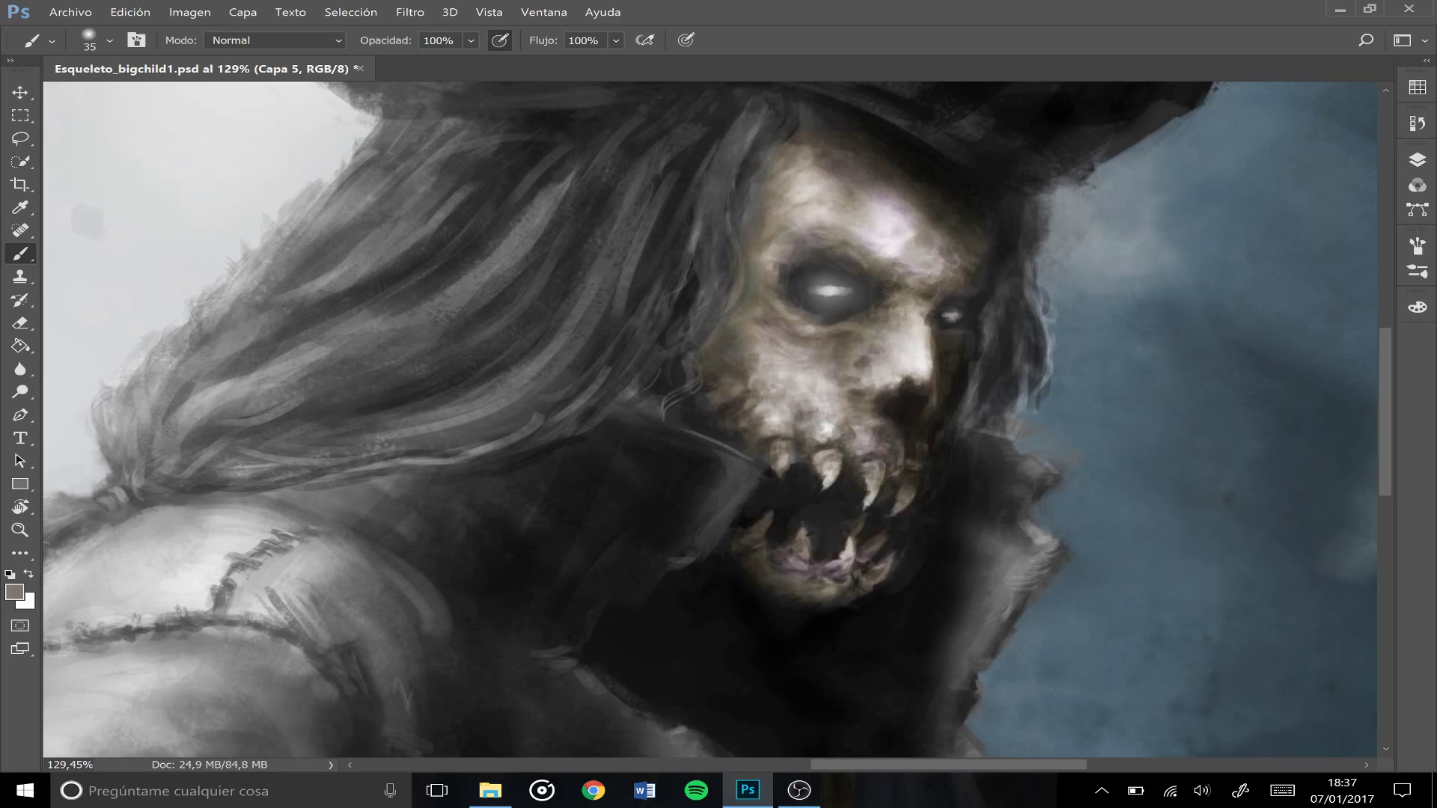
click(14, 592)
click(273, 282)
key(Return)
mouse_move(898, 258)
mouse_down()
mouse_move(876, 192)
mouse_move(927, 255)
mouse_move(839, 178)
mouse_up()
drag(748, 384, 789, 407)
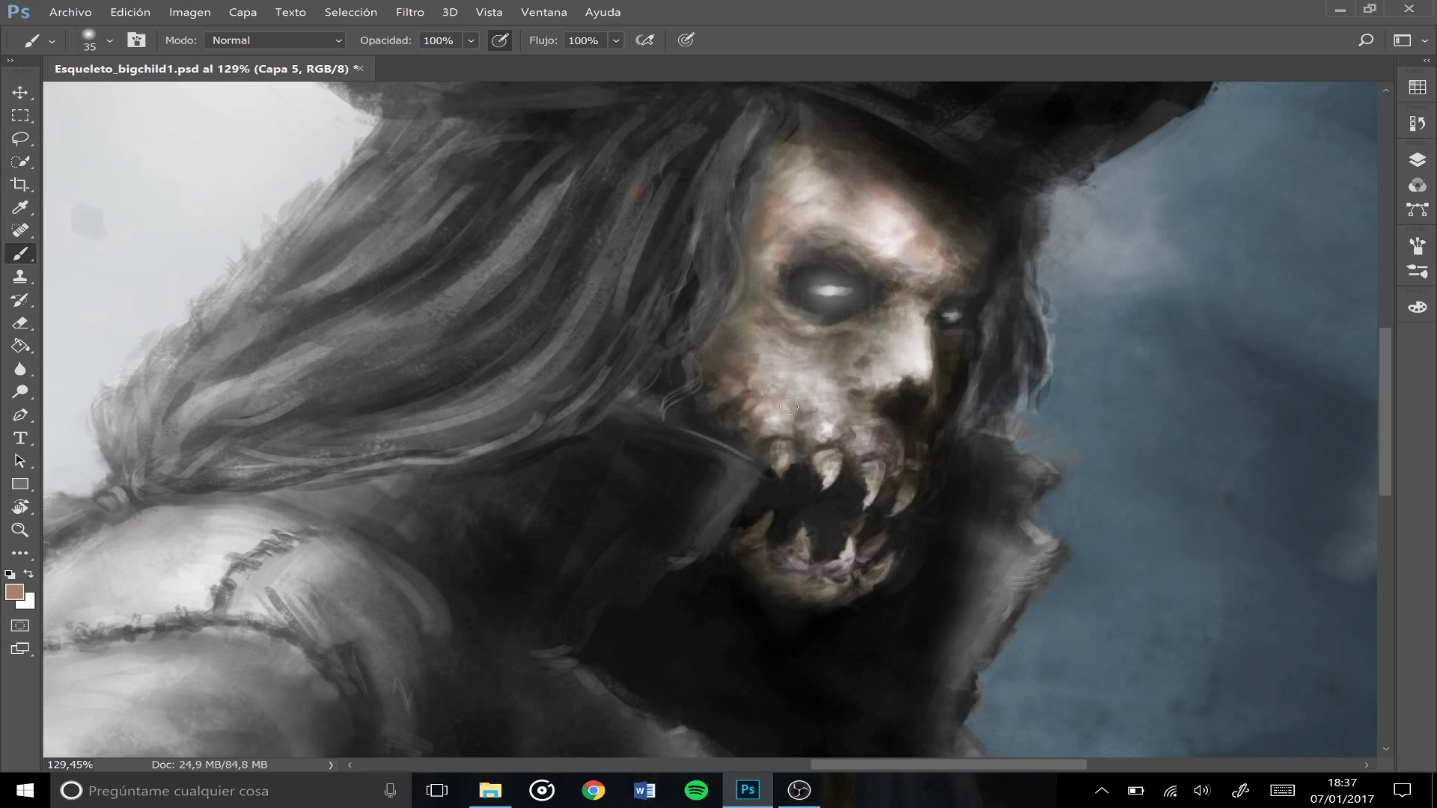
mouse_move(808, 339)
mouse_down()
mouse_move(857, 352)
mouse_move(902, 329)
mouse_up()
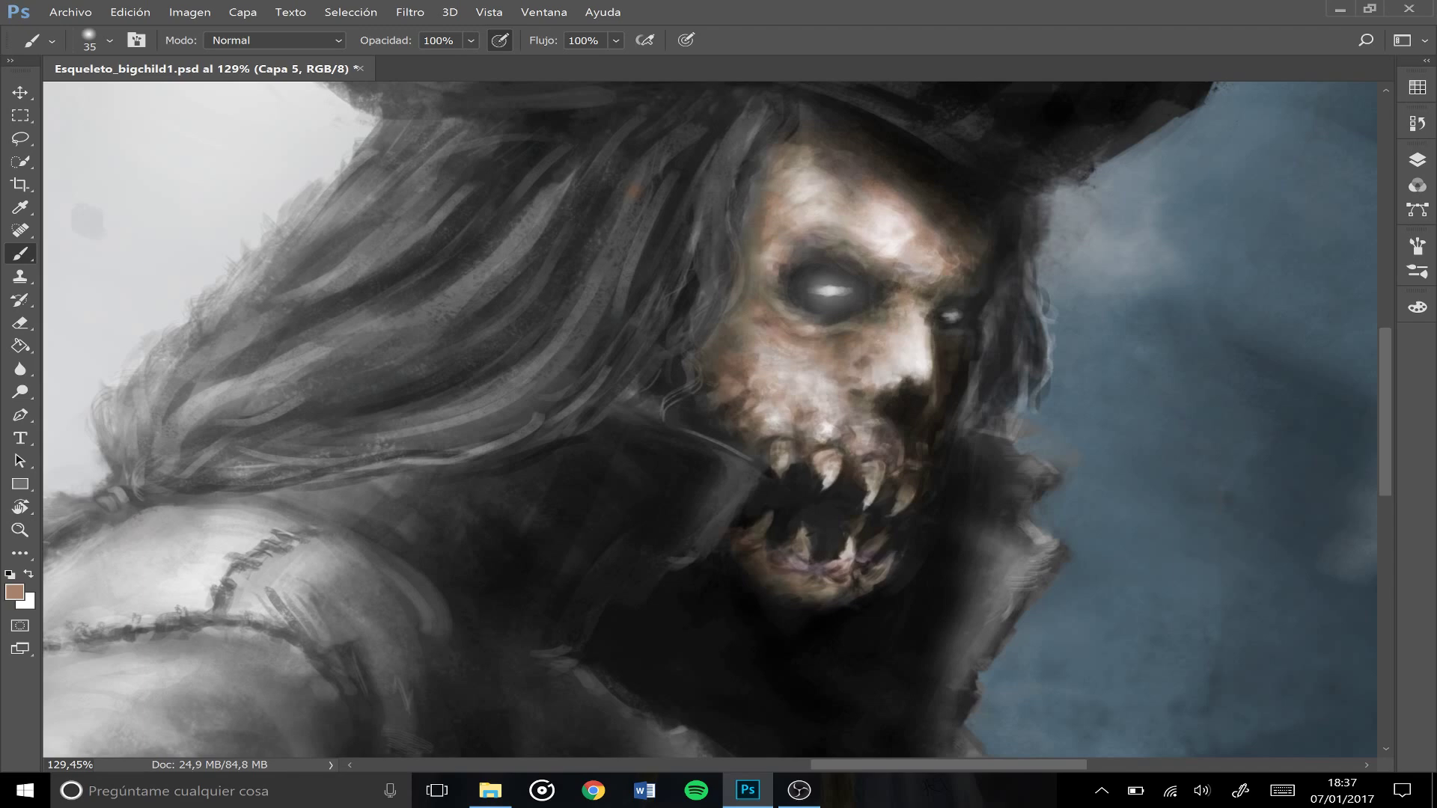
- Duplicate layer Capa 4 directly beneath Capa 5 and hide Capa 5
click(247, 40)
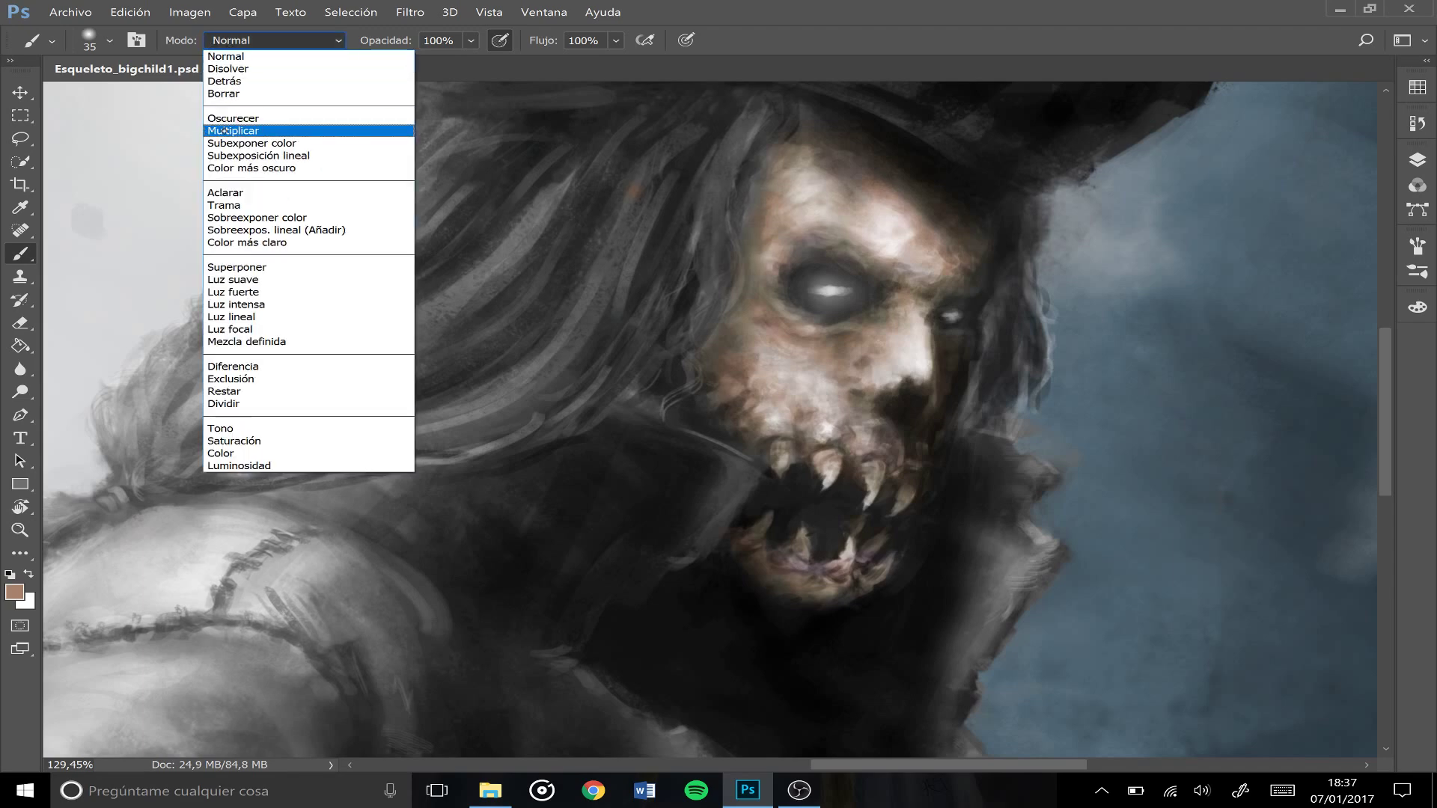
key(Escape)
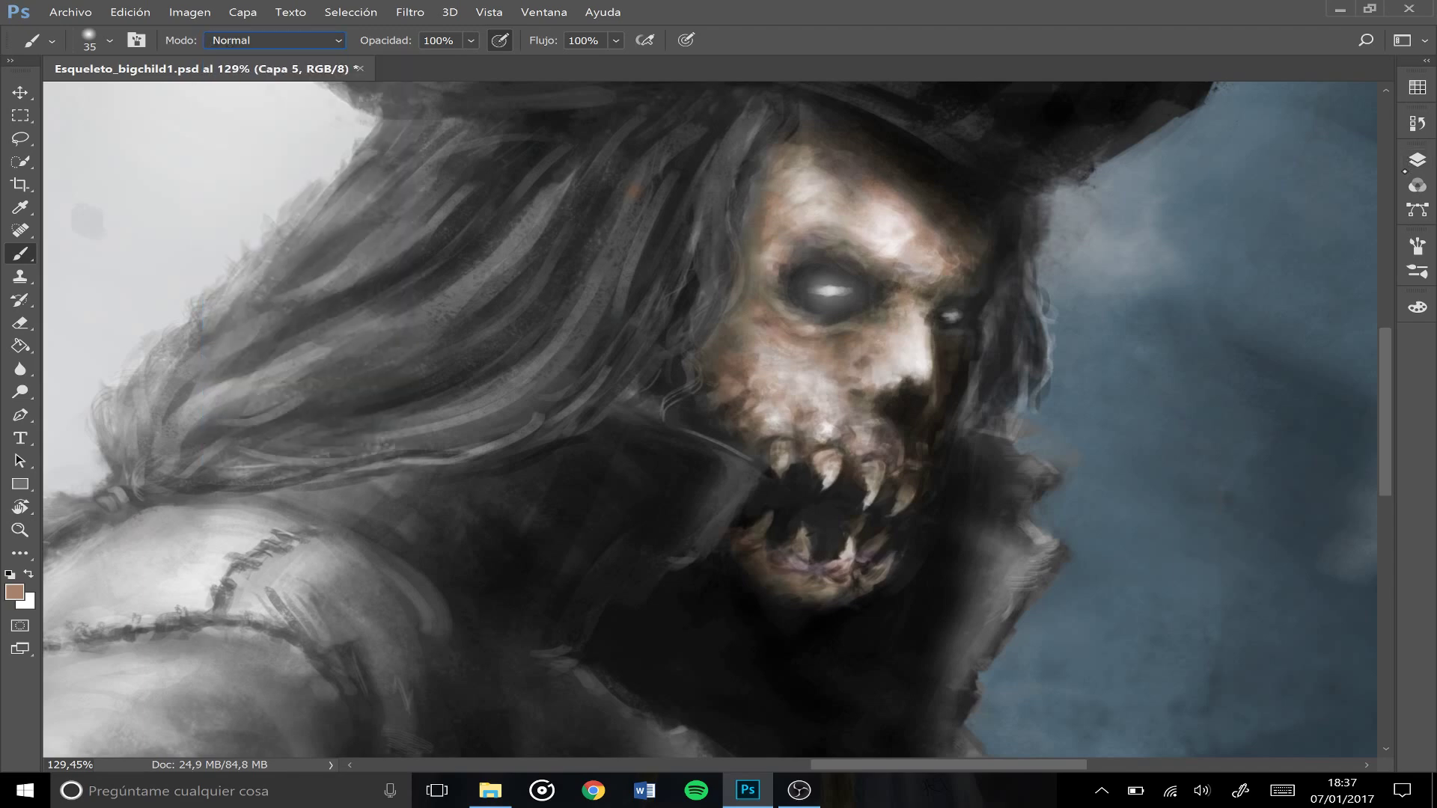
click(1417, 159)
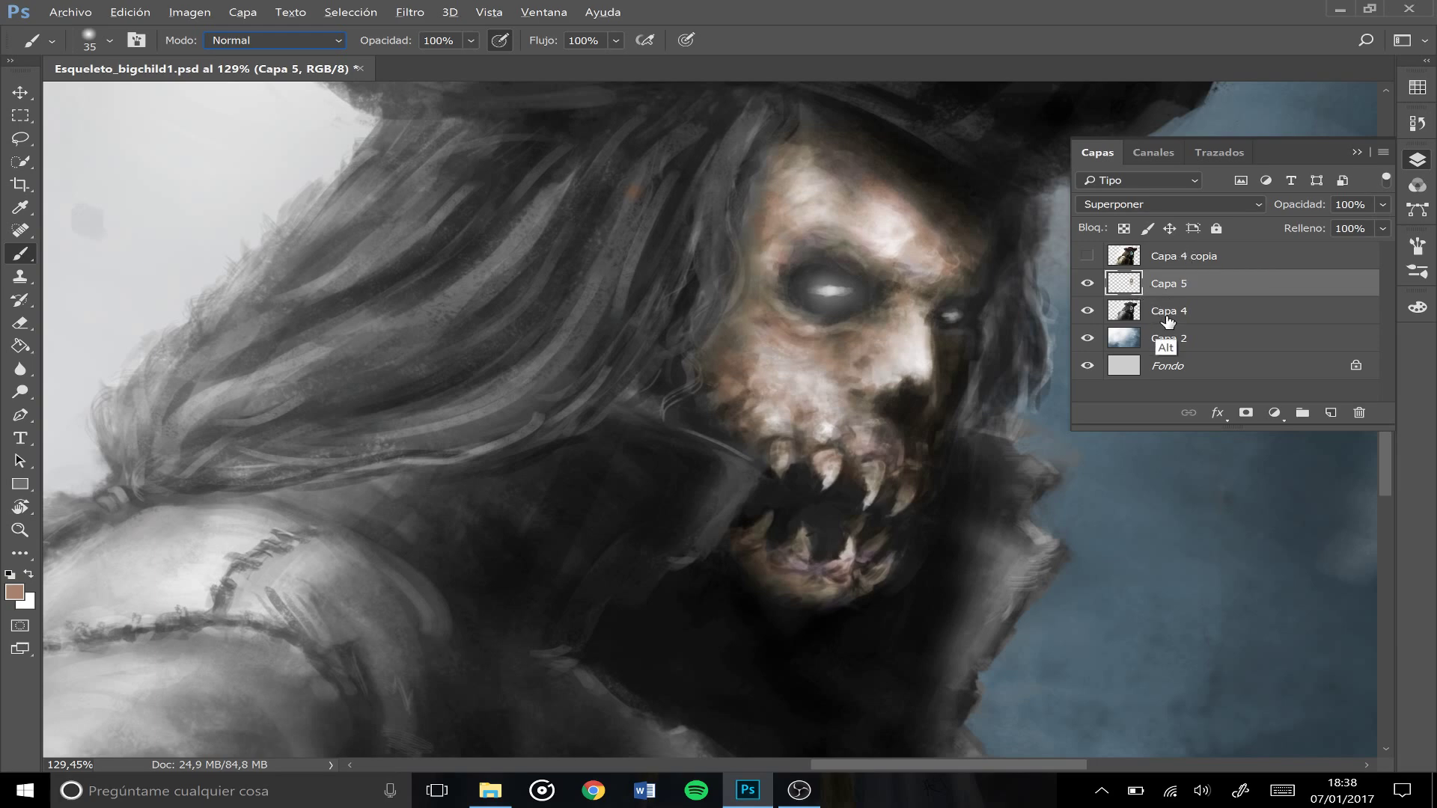
drag(1169, 319, 1163, 296)
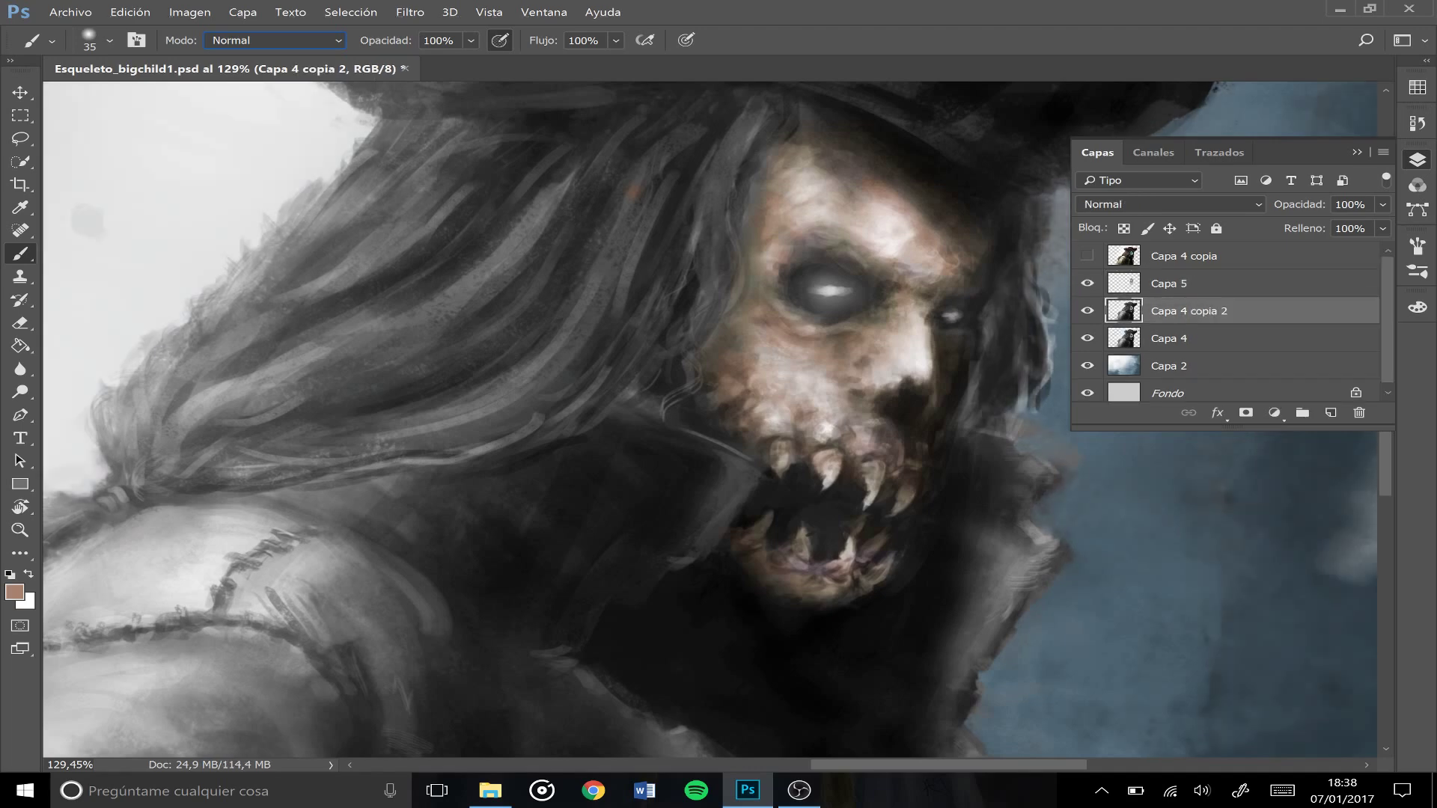
click(1087, 283)
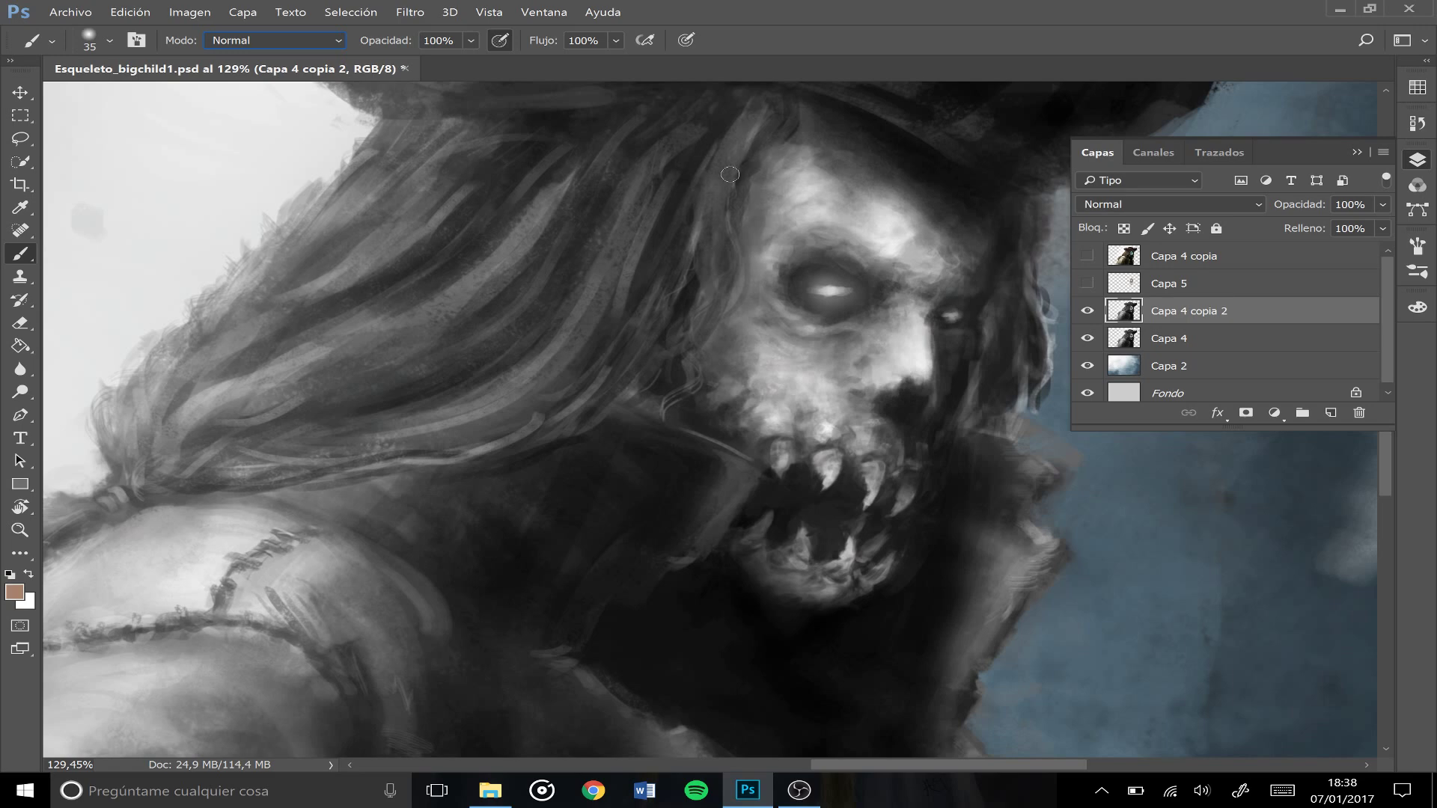
- Set the brush mode to Superponer and paint the forehead, cheeks and nose reddish brown on the duplicated layer
click(218, 39)
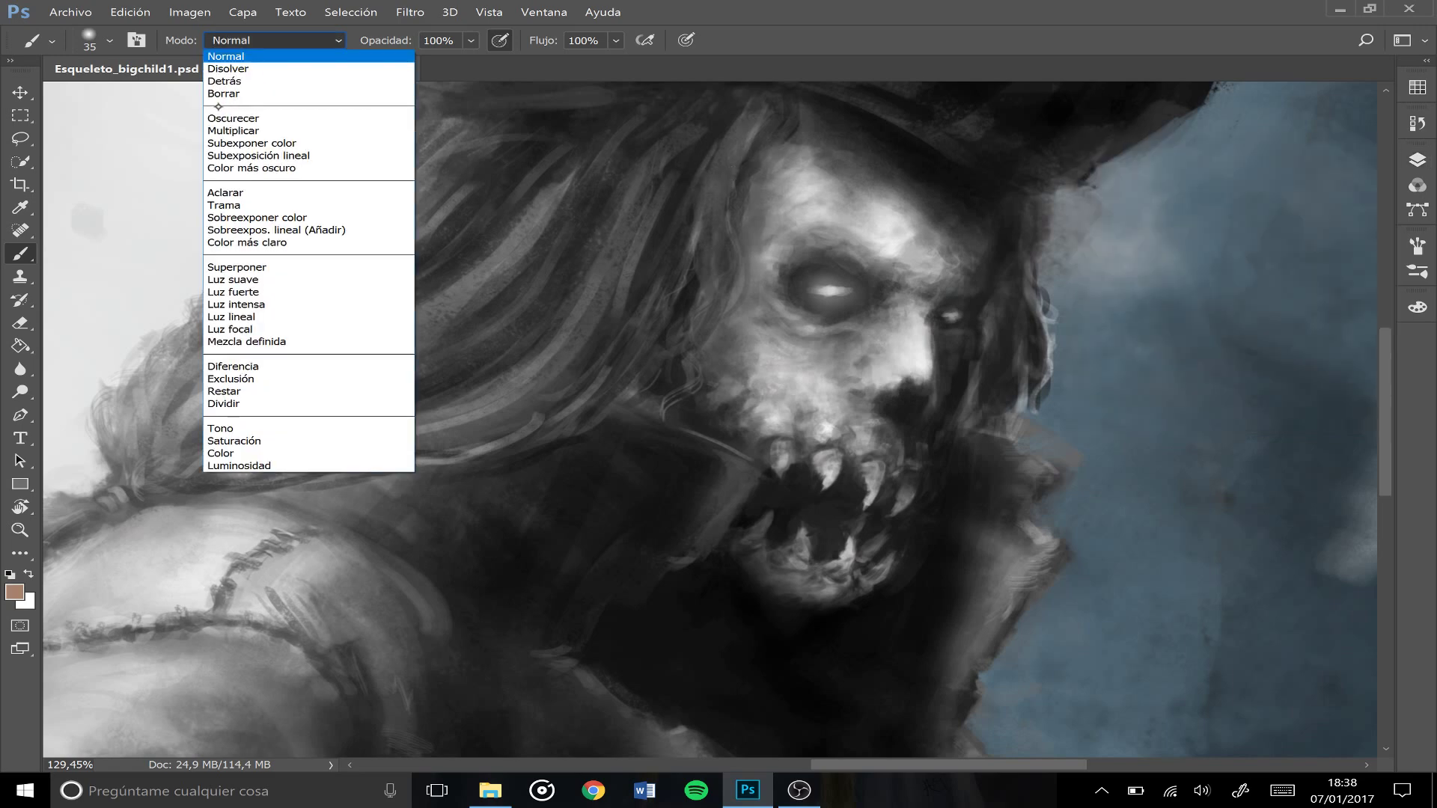
click(228, 267)
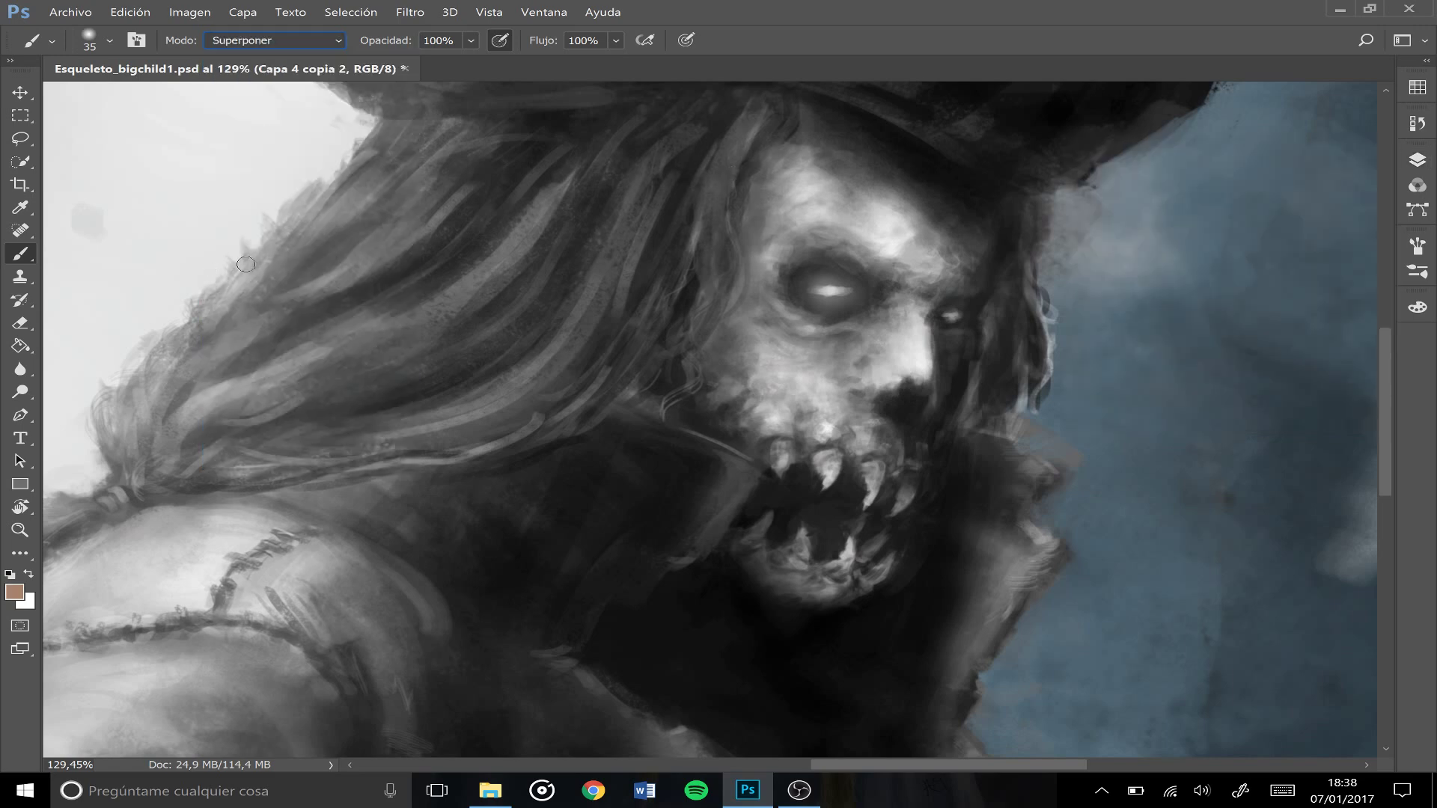
drag(818, 200, 926, 275)
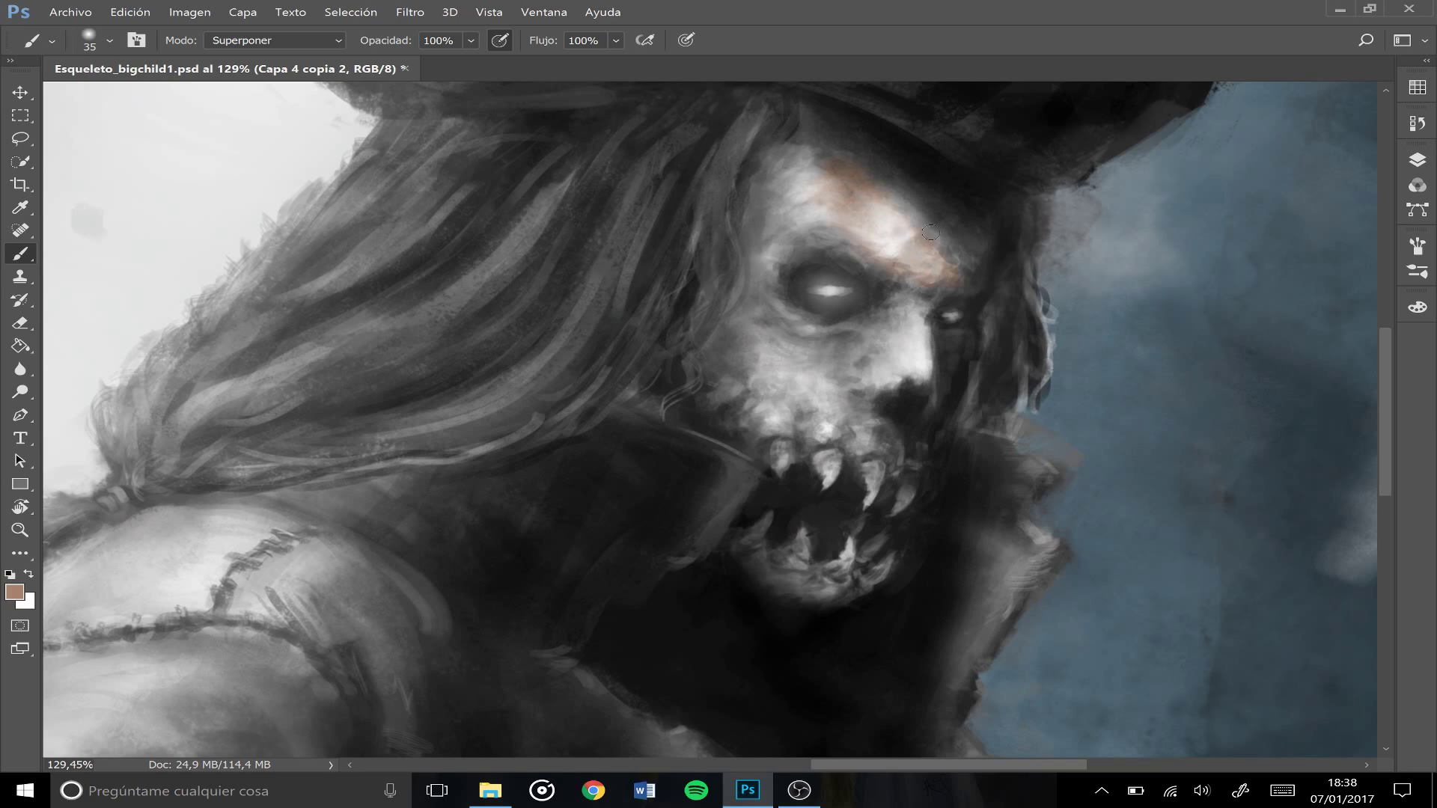
mouse_move(777, 161)
mouse_down()
mouse_move(809, 248)
mouse_move(750, 281)
mouse_move(740, 328)
mouse_move(741, 419)
mouse_up()
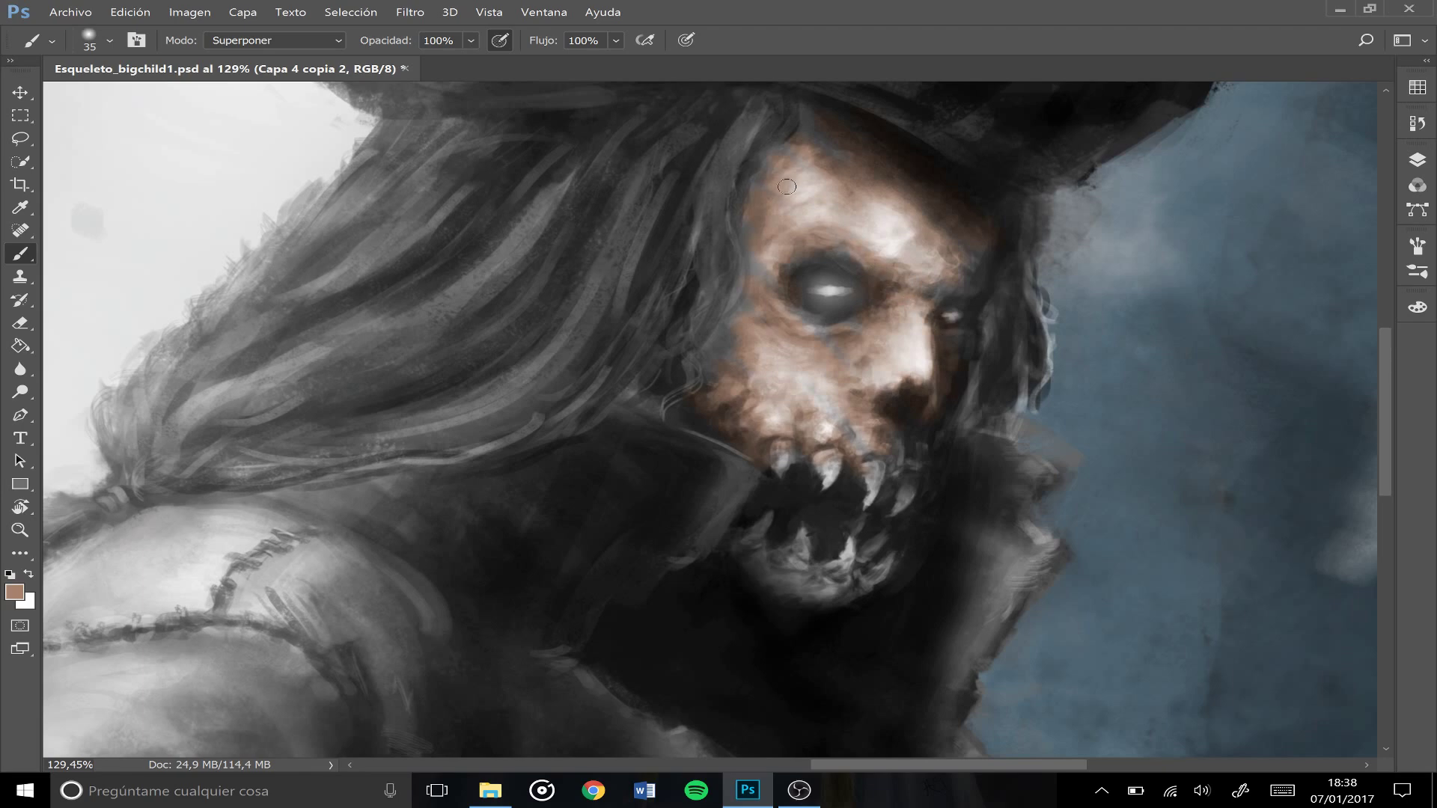
mouse_move(748, 276)
mouse_down()
mouse_move(775, 306)
mouse_move(767, 408)
mouse_up()
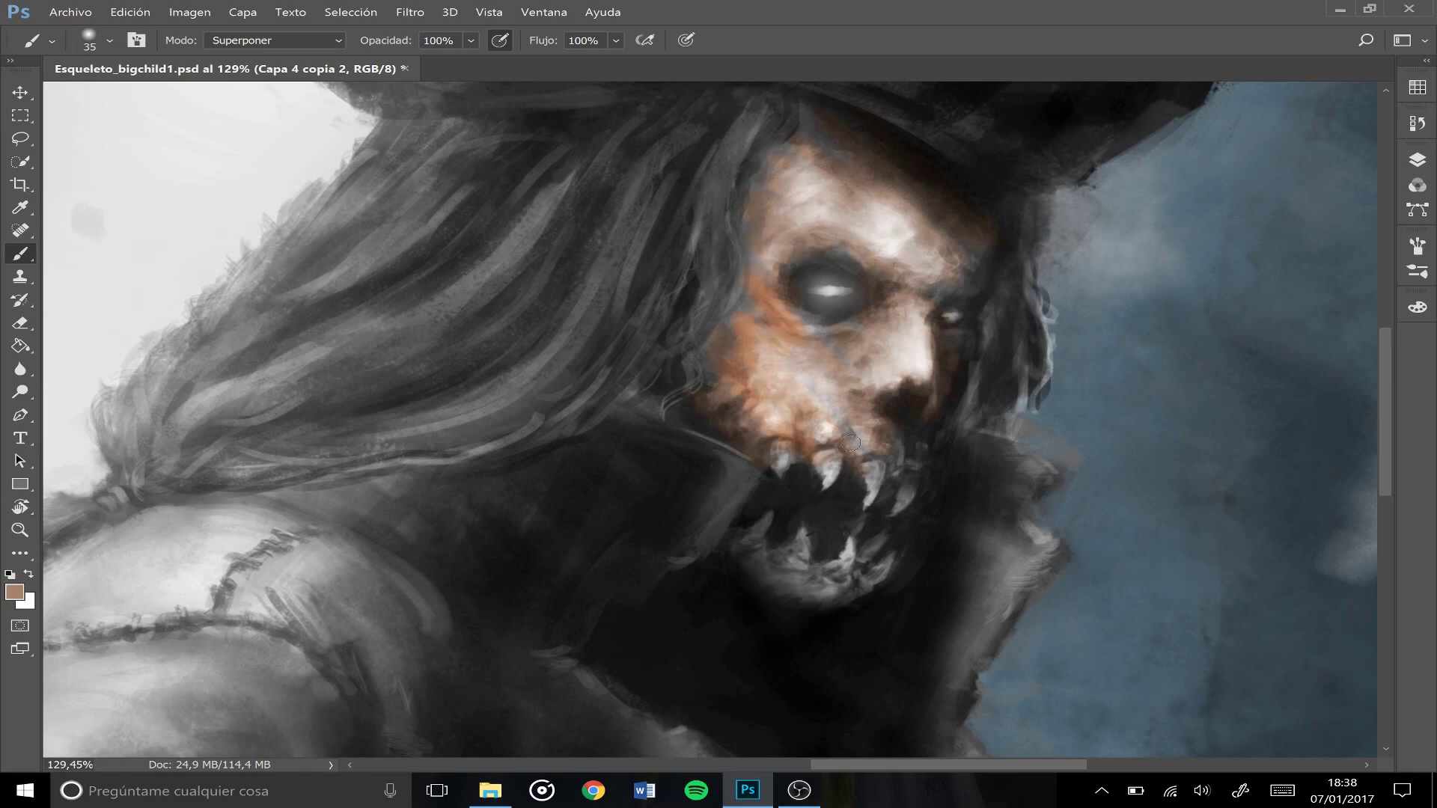
- Lasso the face down to the upper teeth, colorize it using Hue/Saturation with hue 26 and saturation 9, and deselect
click(20, 139)
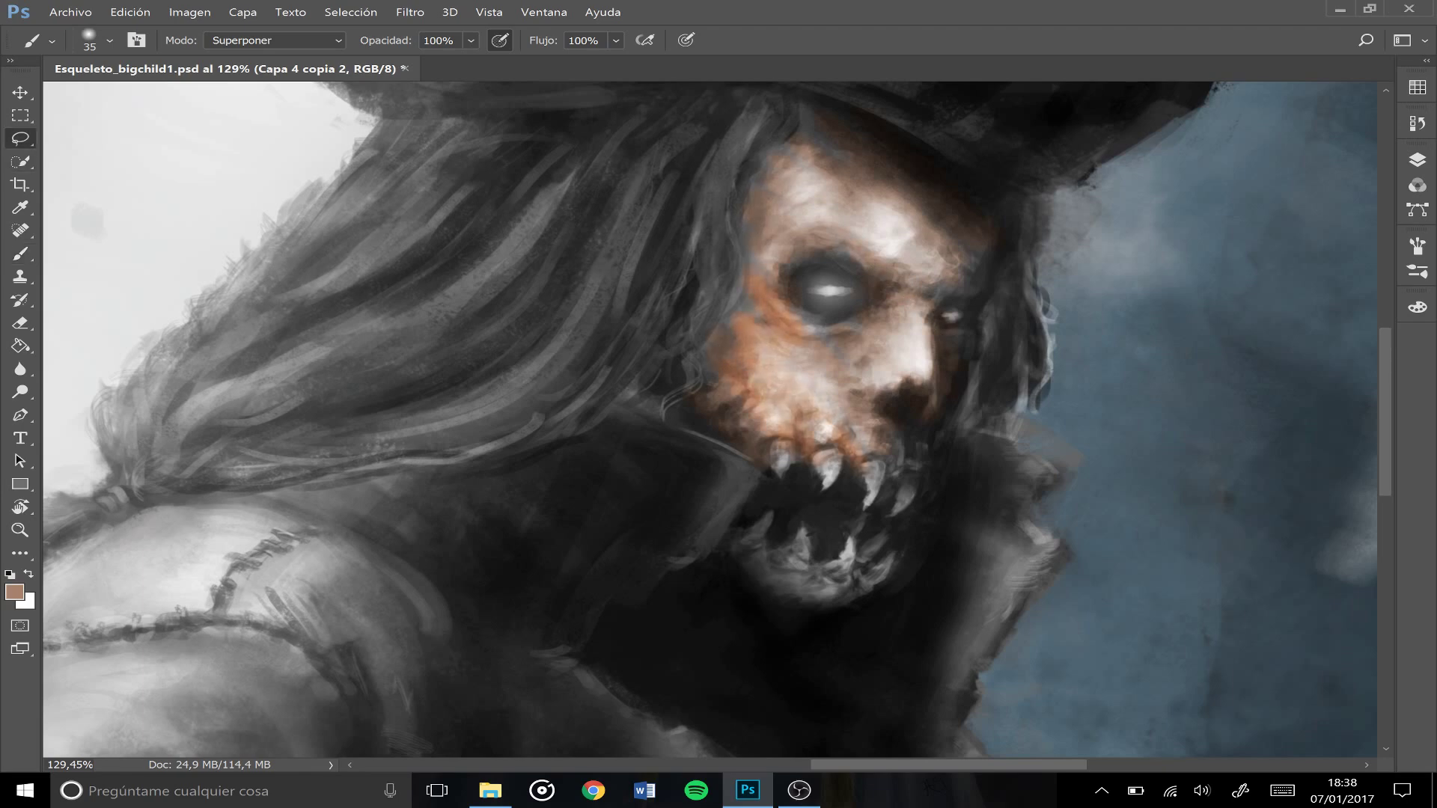
mouse_move(739, 176)
mouse_down()
mouse_move(725, 443)
mouse_move(784, 491)
mouse_move(933, 483)
mouse_move(940, 383)
mouse_move(1001, 294)
mouse_move(977, 181)
mouse_move(768, 82)
mouse_up()
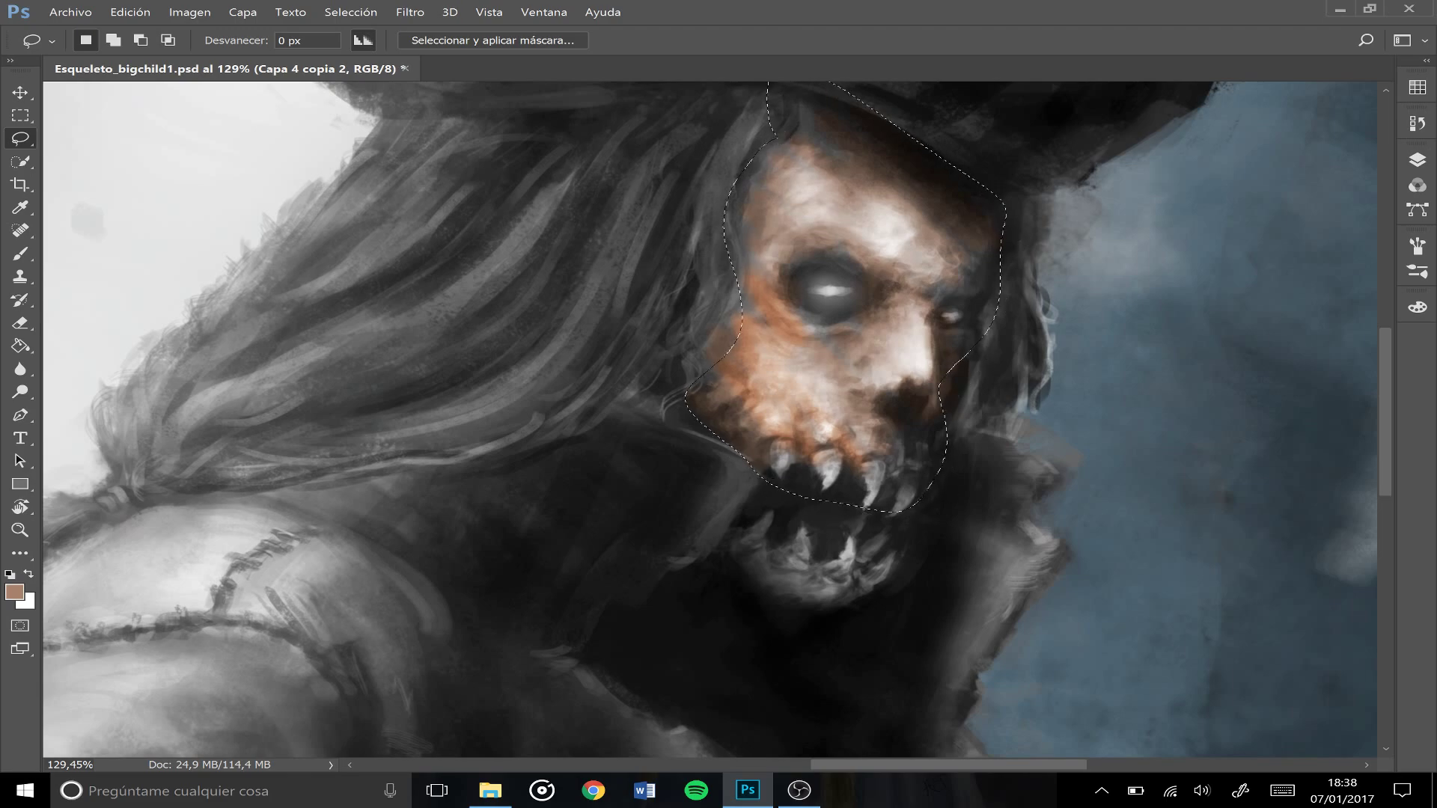
click(350, 12)
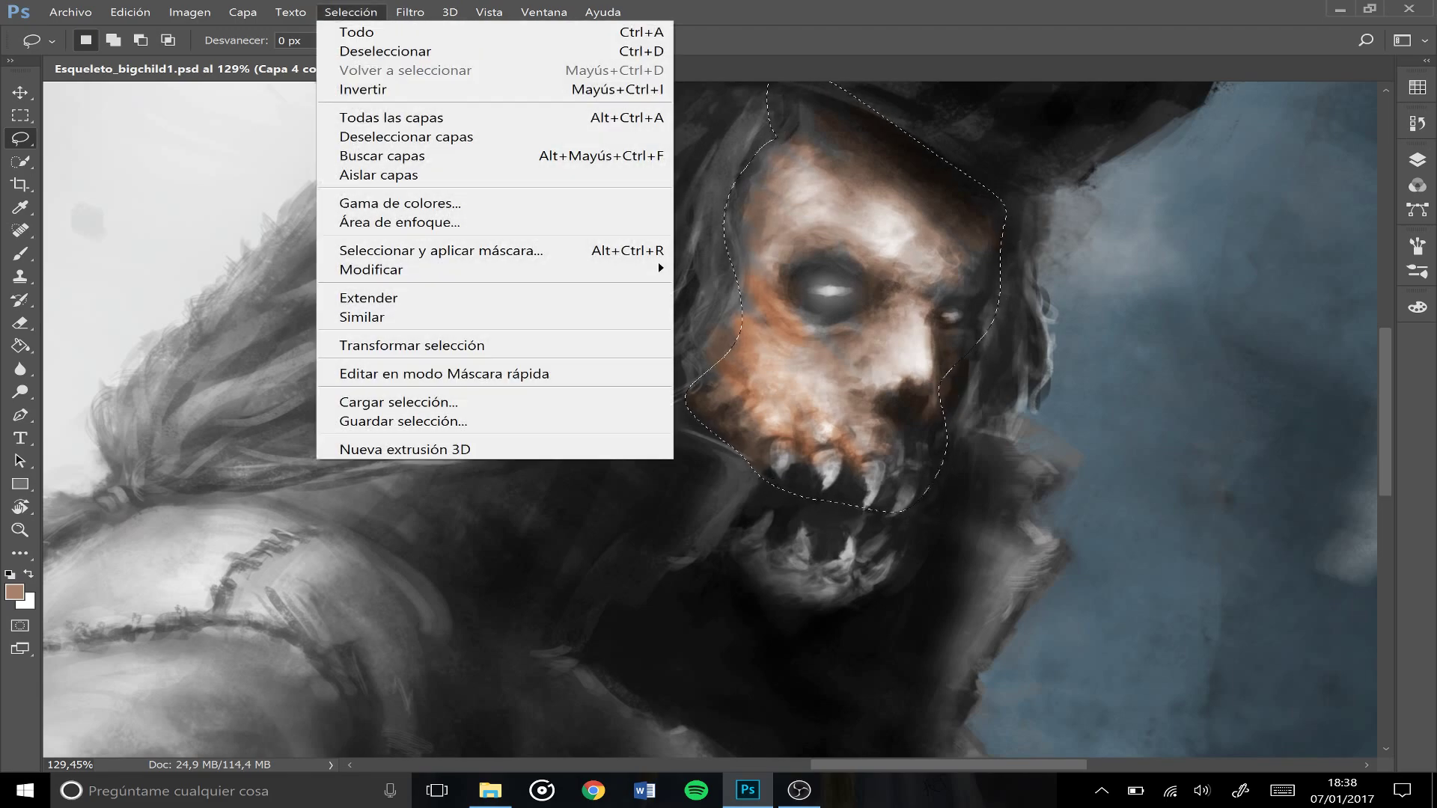
mouse_move(242, 11)
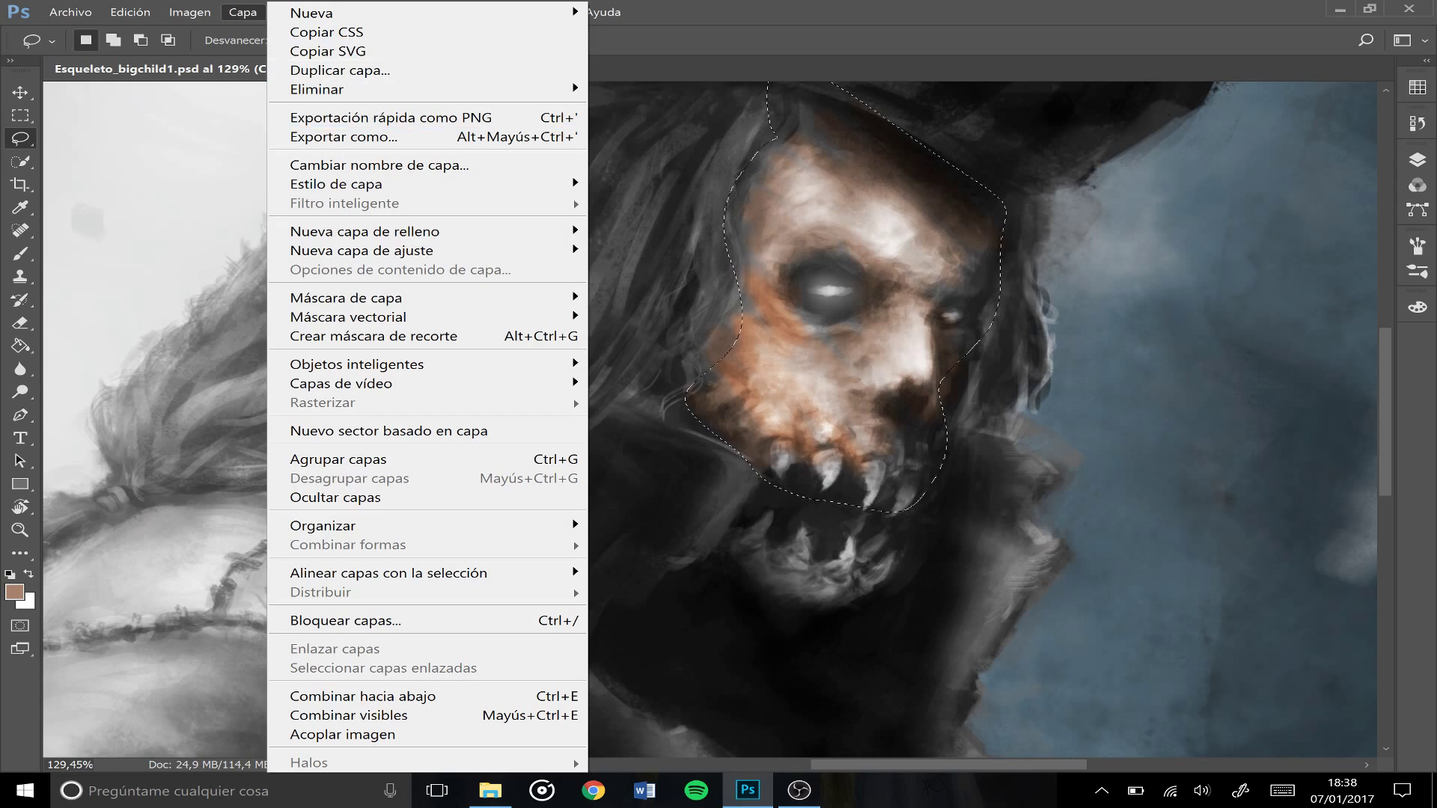
mouse_move(190, 12)
mouse_move(449, 60)
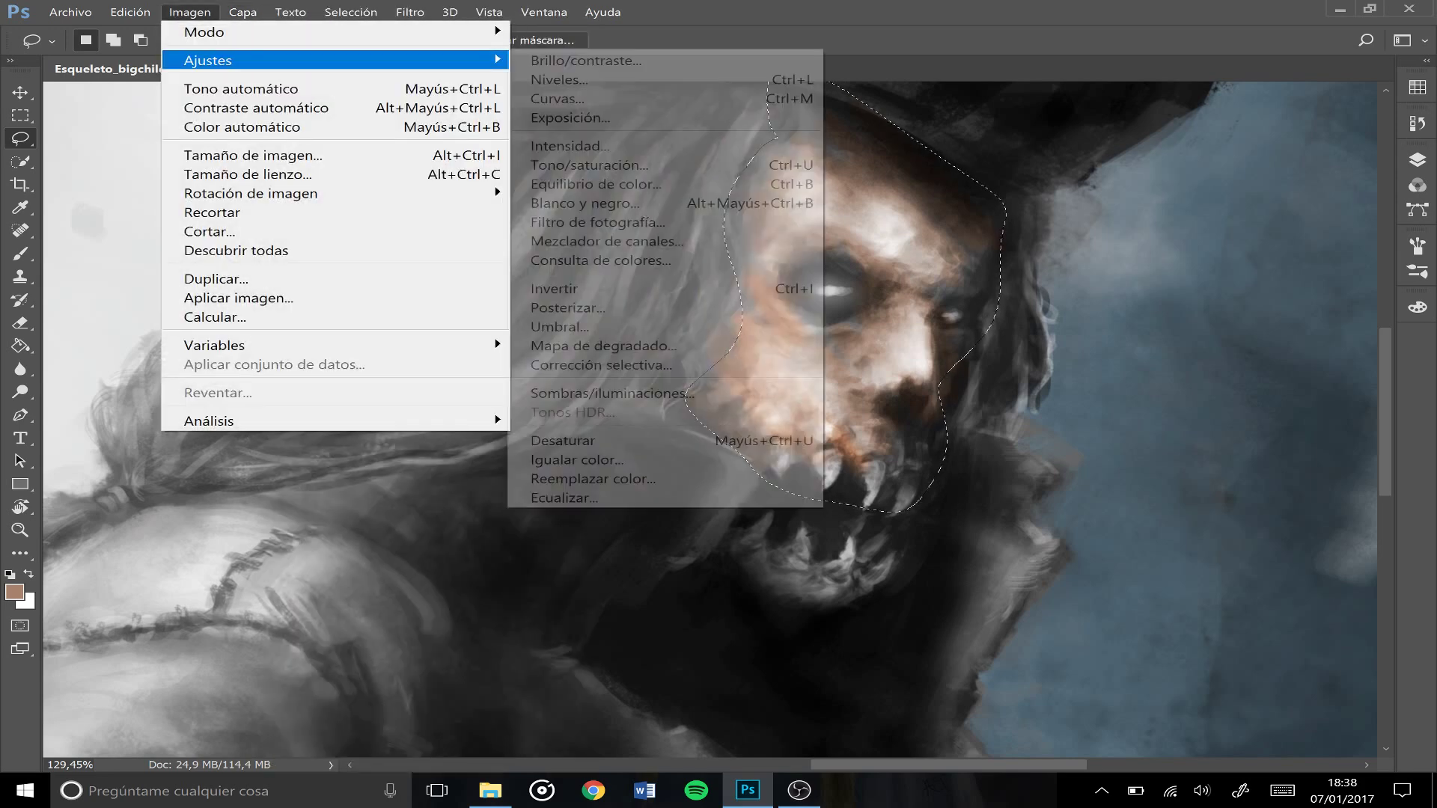
click(583, 165)
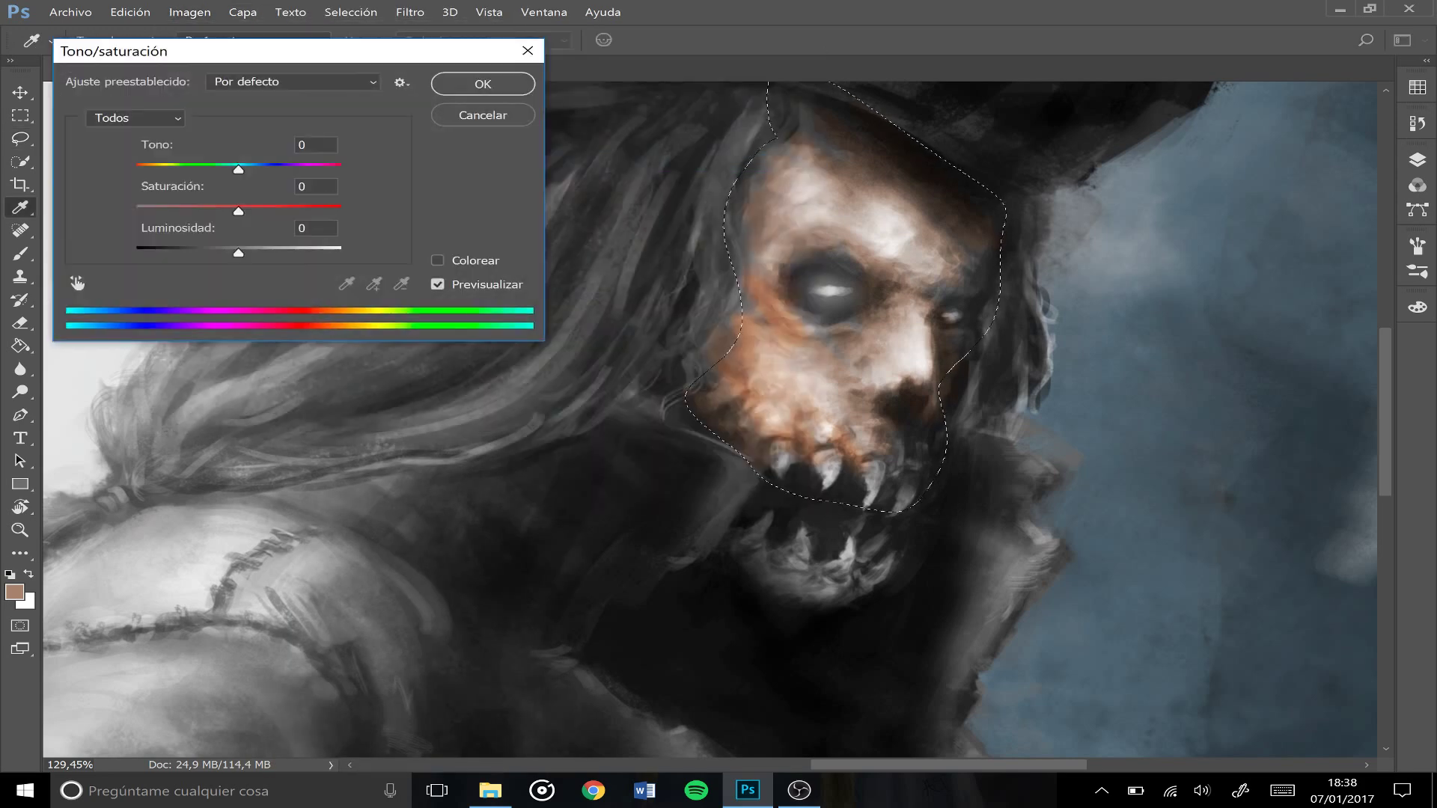
click(453, 260)
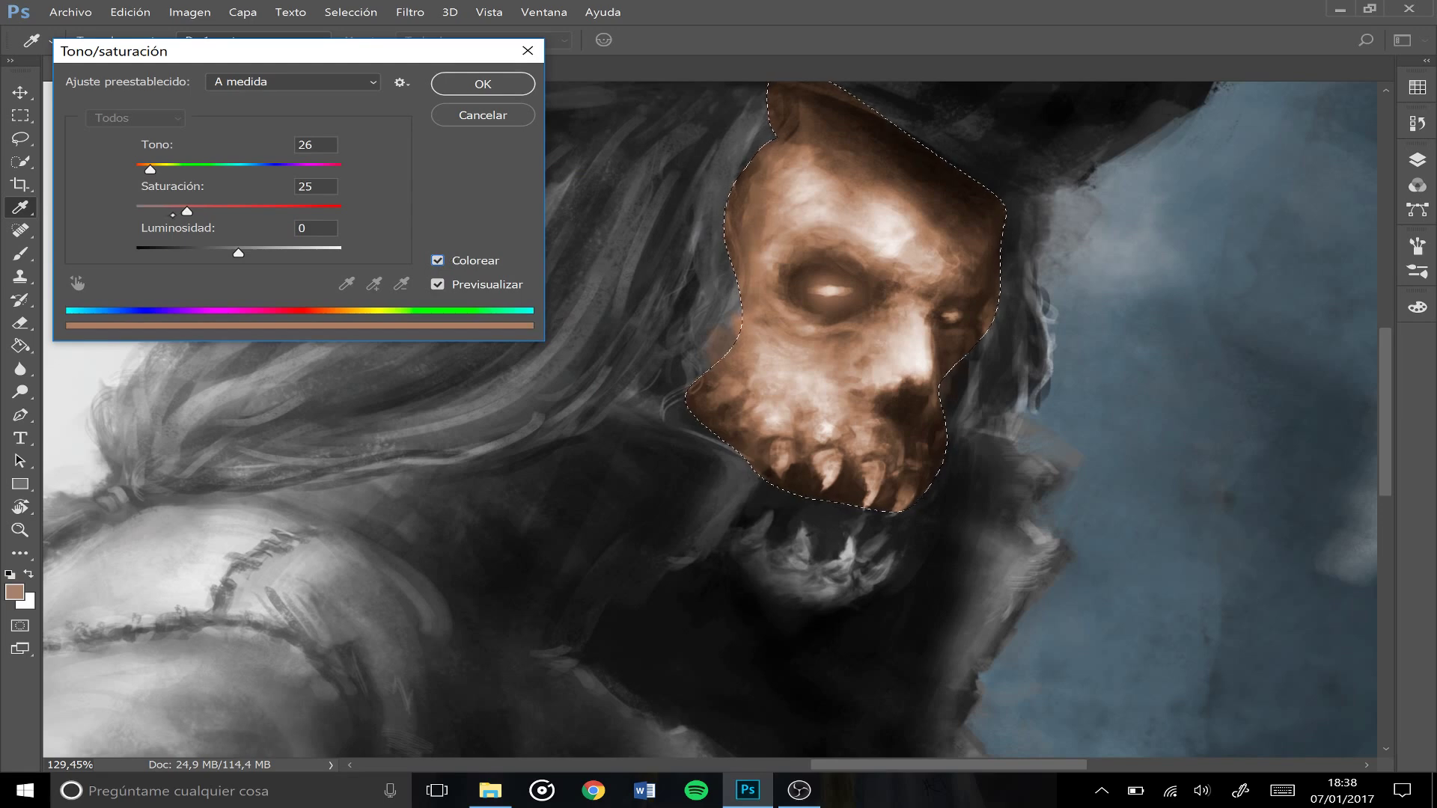
drag(173, 214, 169, 213)
click(437, 284)
click(437, 284)
click(150, 169)
drag(158, 214, 154, 213)
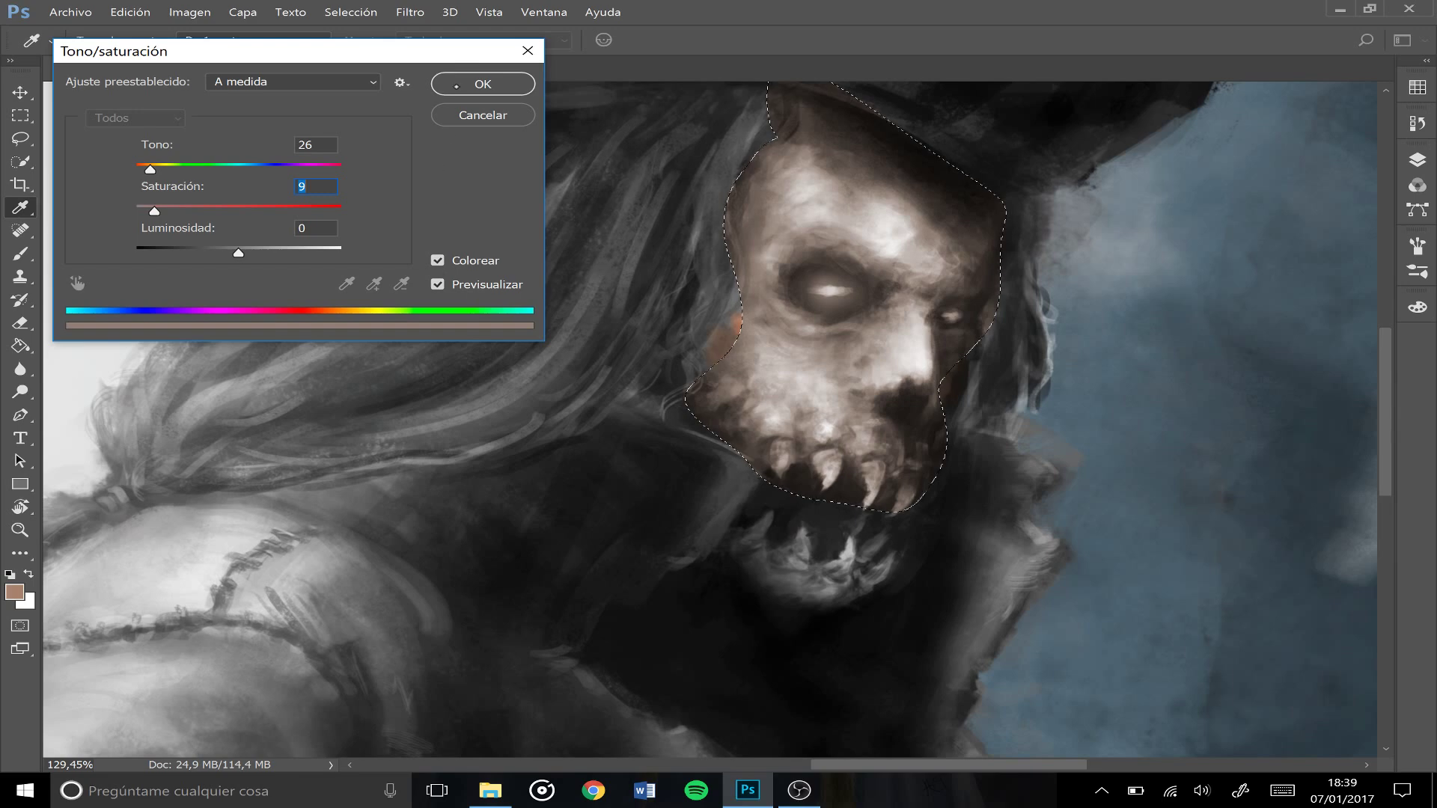
key(Return)
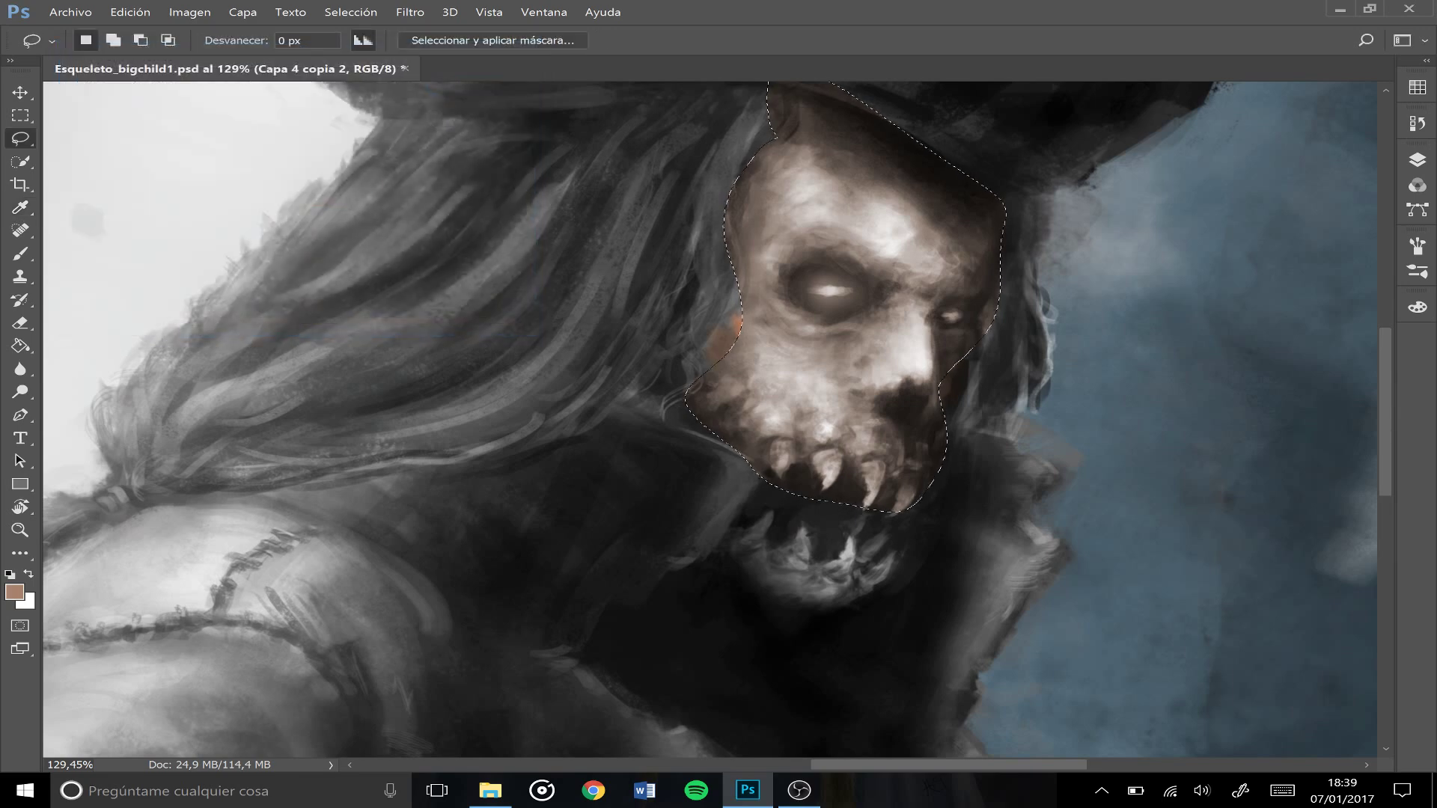
key(ctrl+d)
- Set the foreground colour to green #5a7050 and brush it over the cheek, teeth, forehead, eye surroundings and lower jaw
key(b)
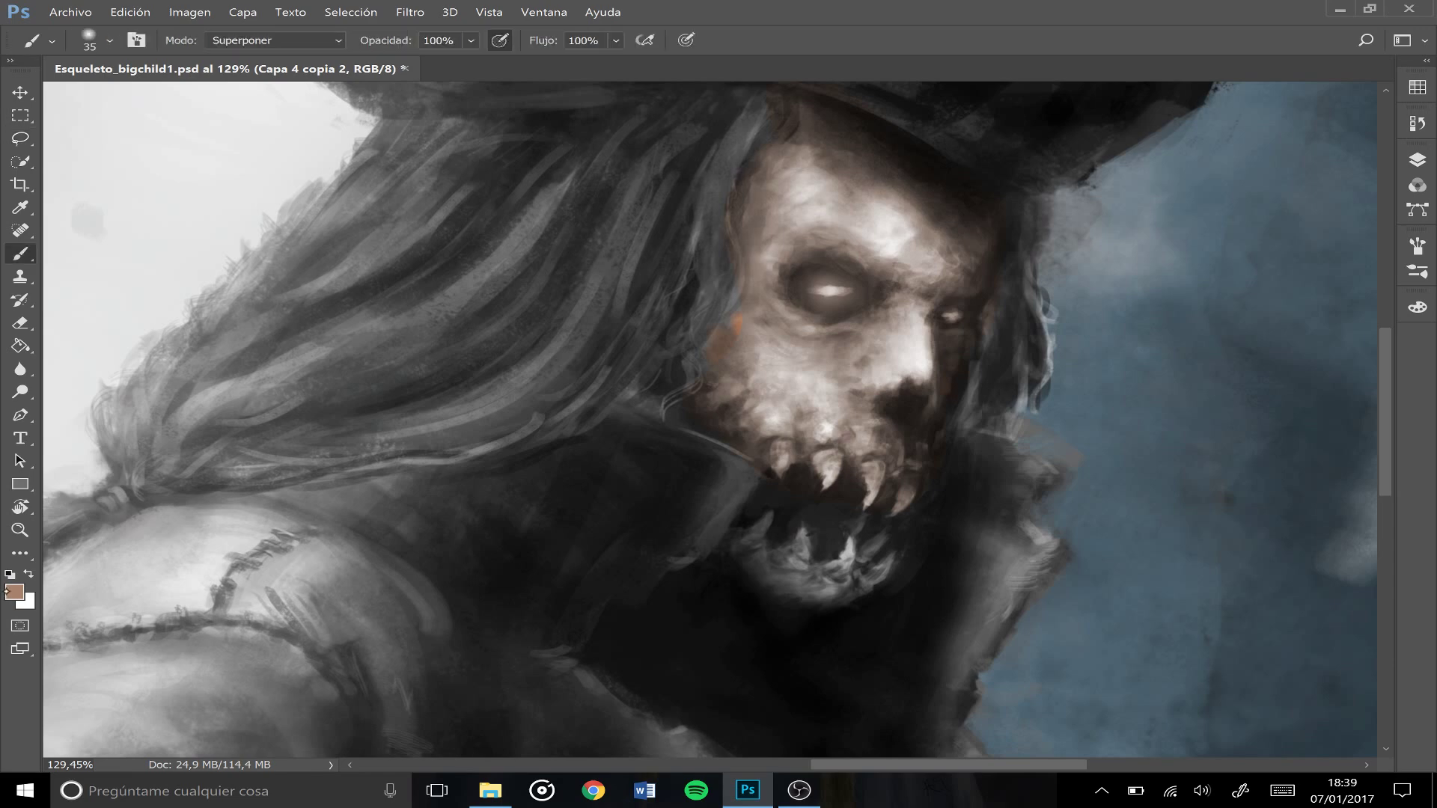
click(13, 591)
click(272, 321)
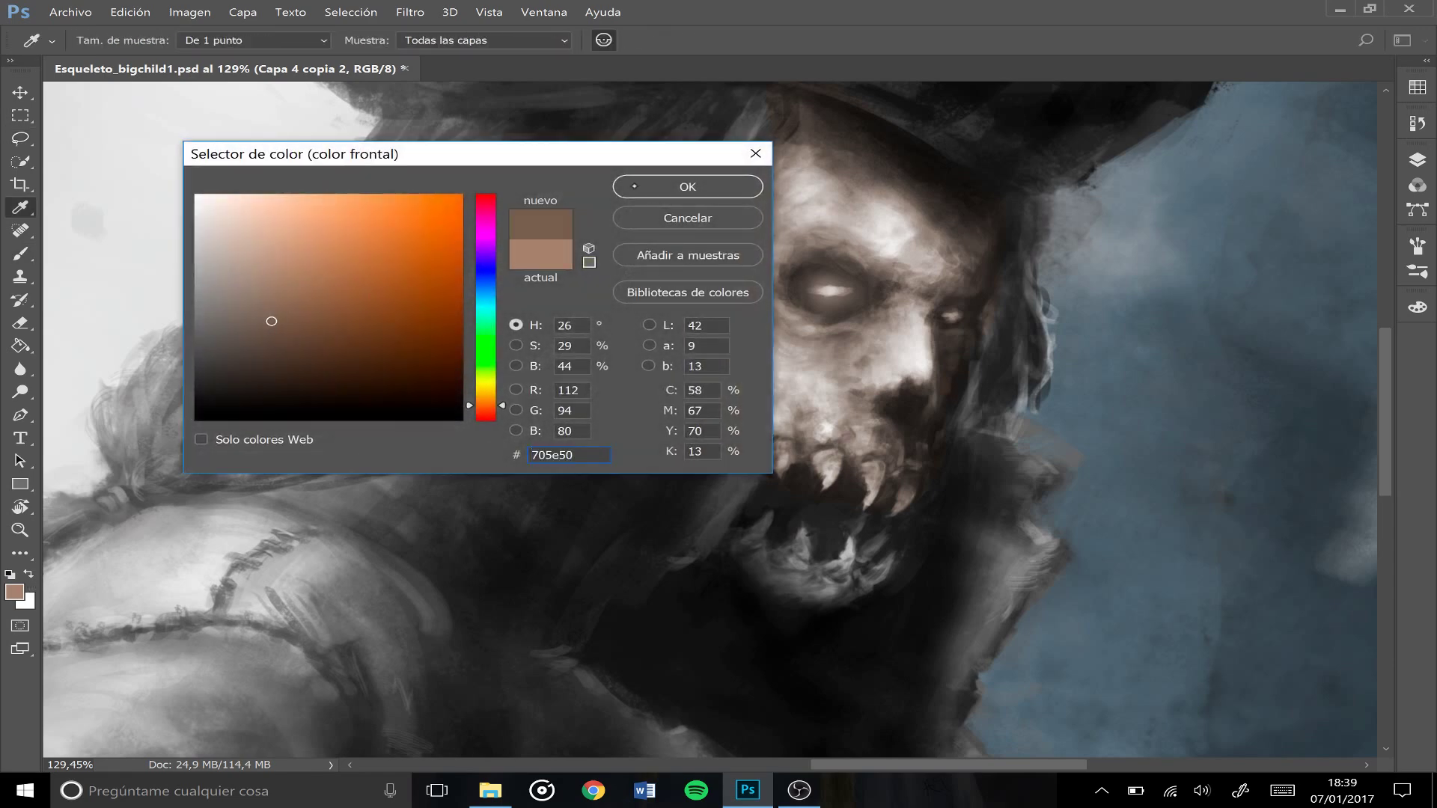
click(489, 357)
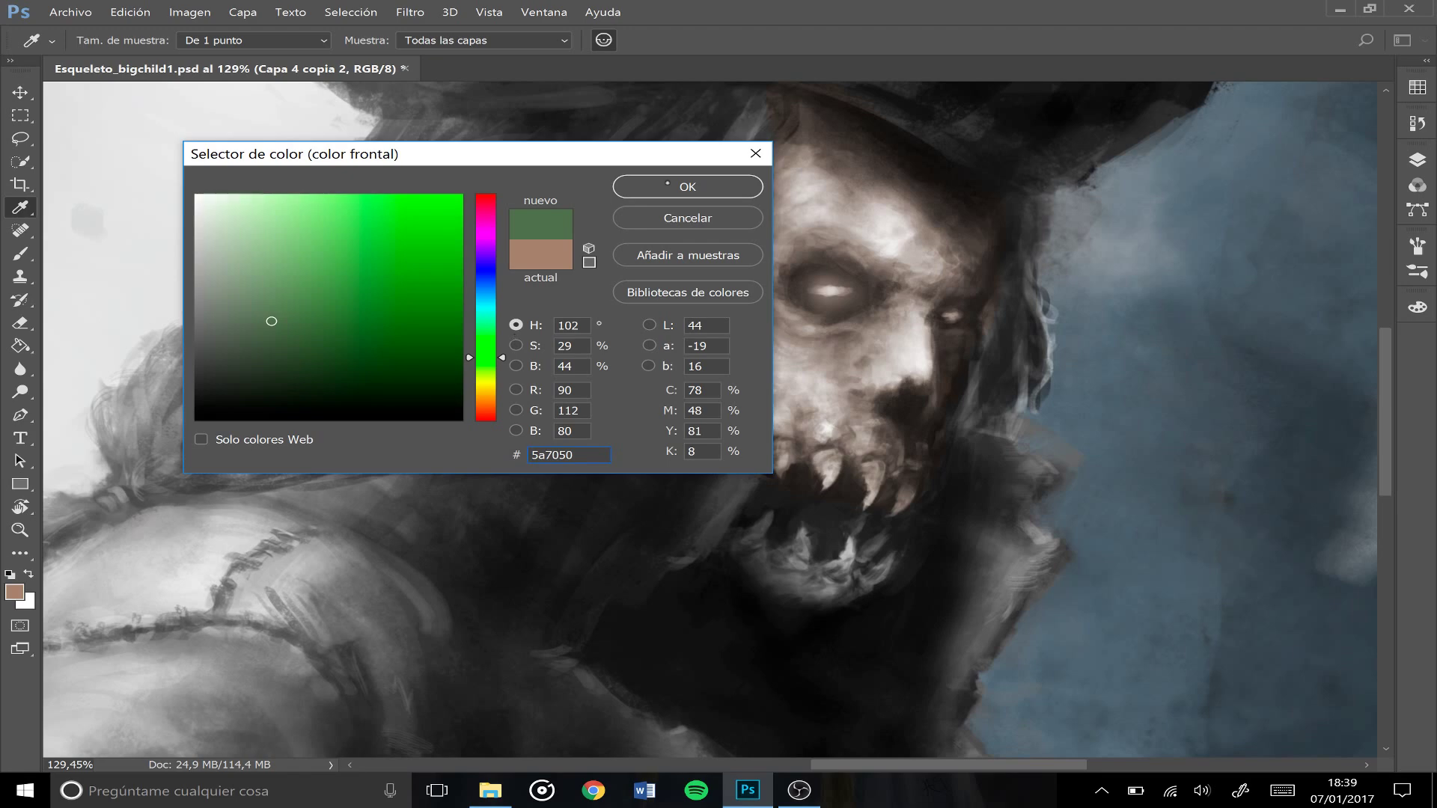
key(Return)
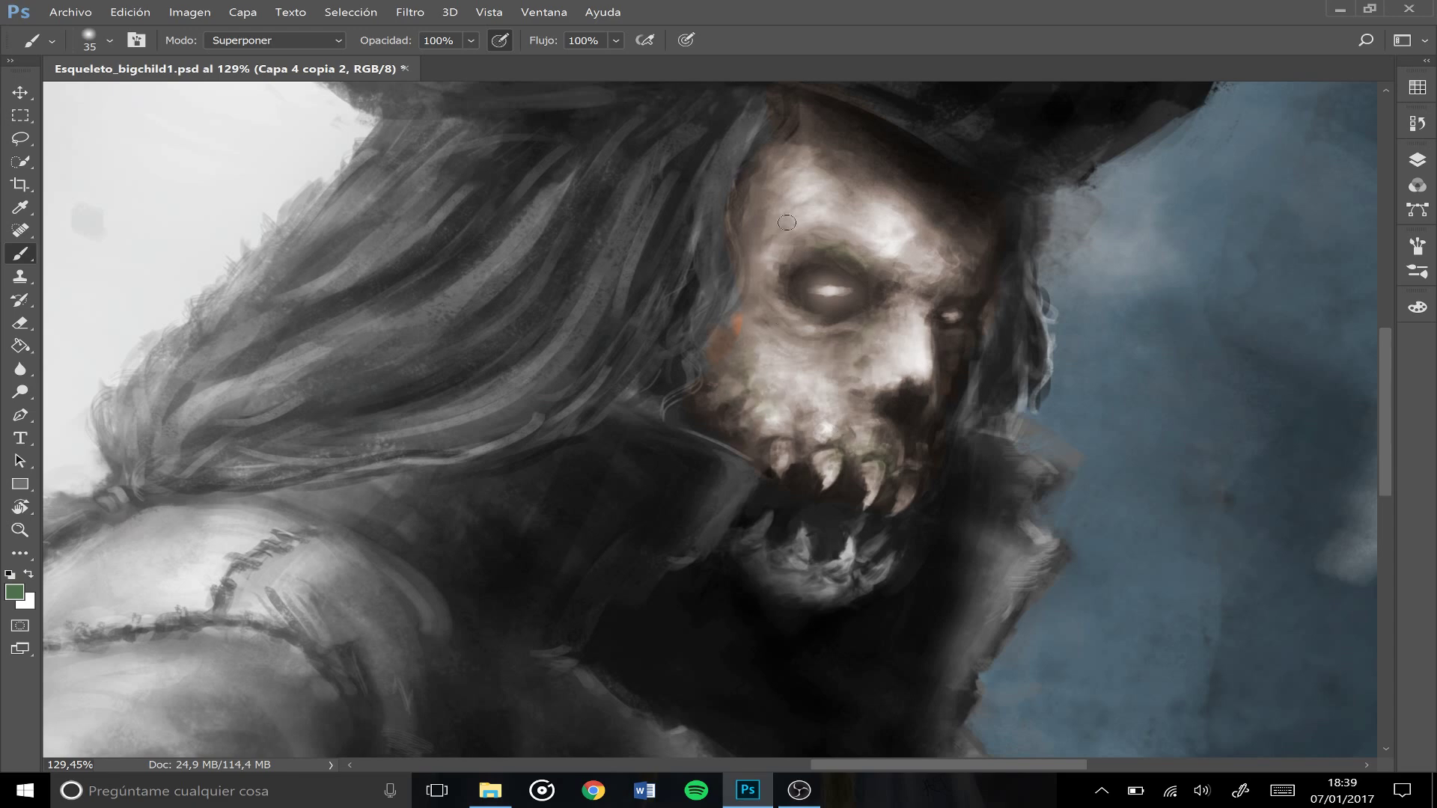
drag(806, 225, 788, 231)
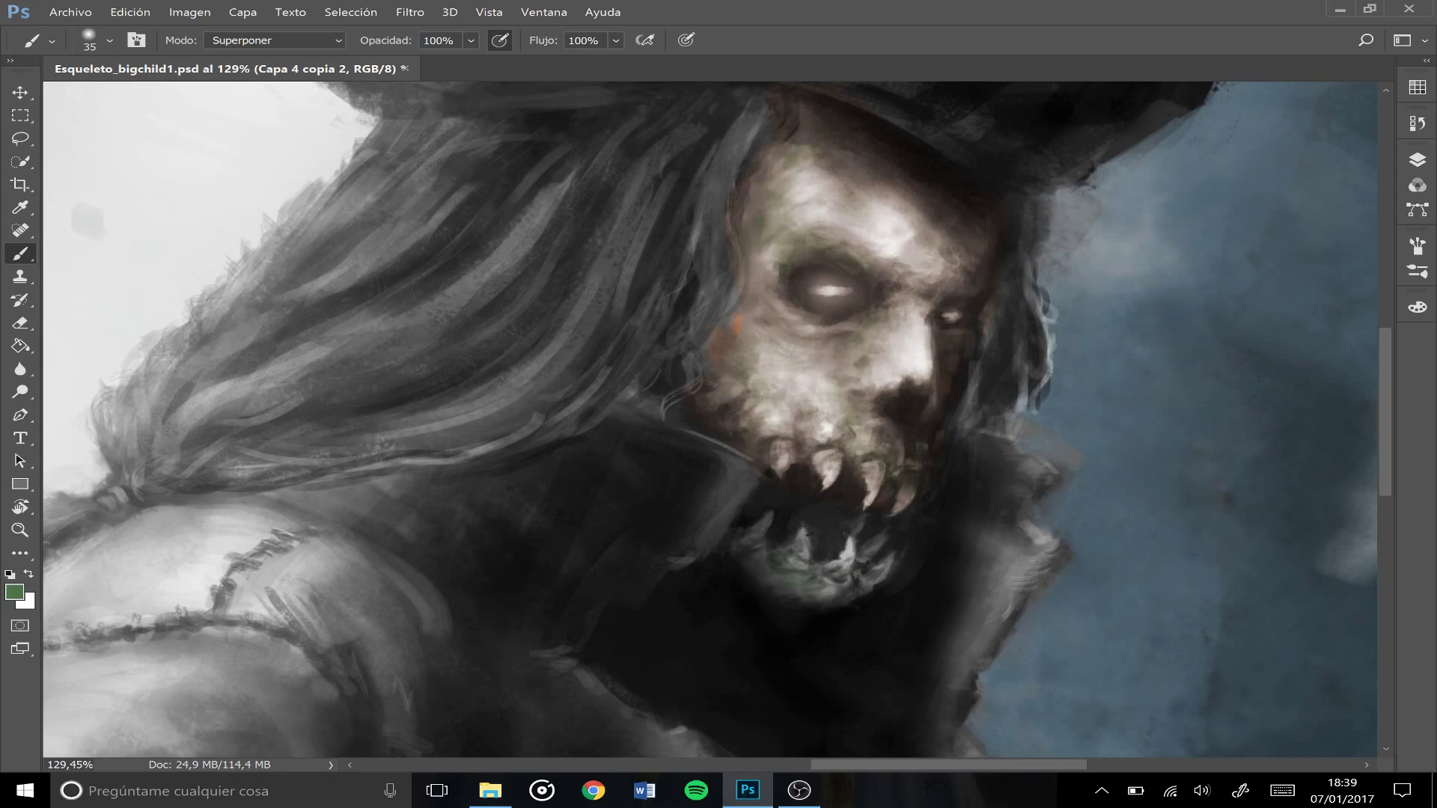
- Set the foreground colour to a muted purple and dab it over the cheek, upper jaw and forehead
click(14, 592)
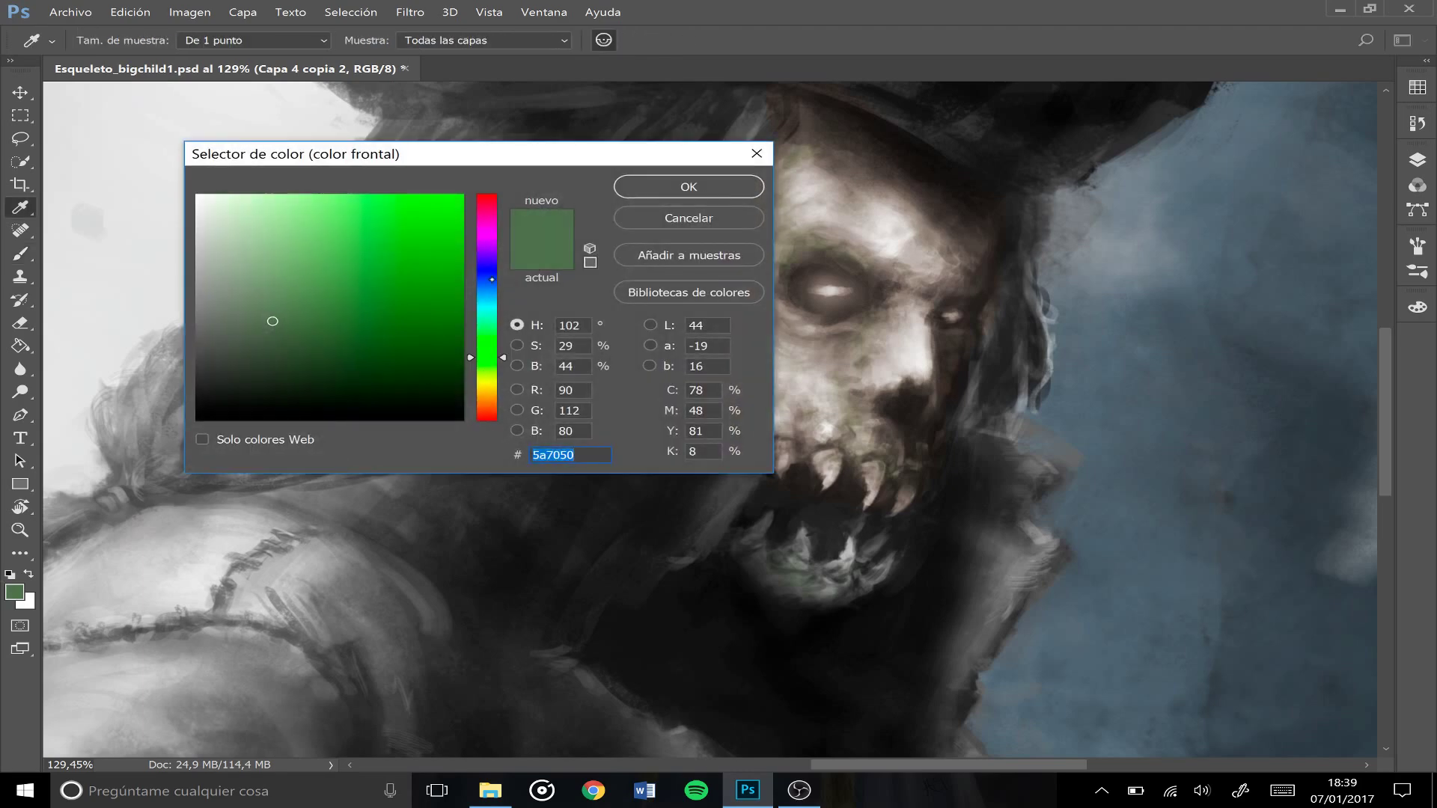
click(488, 287)
click(482, 241)
key(Return)
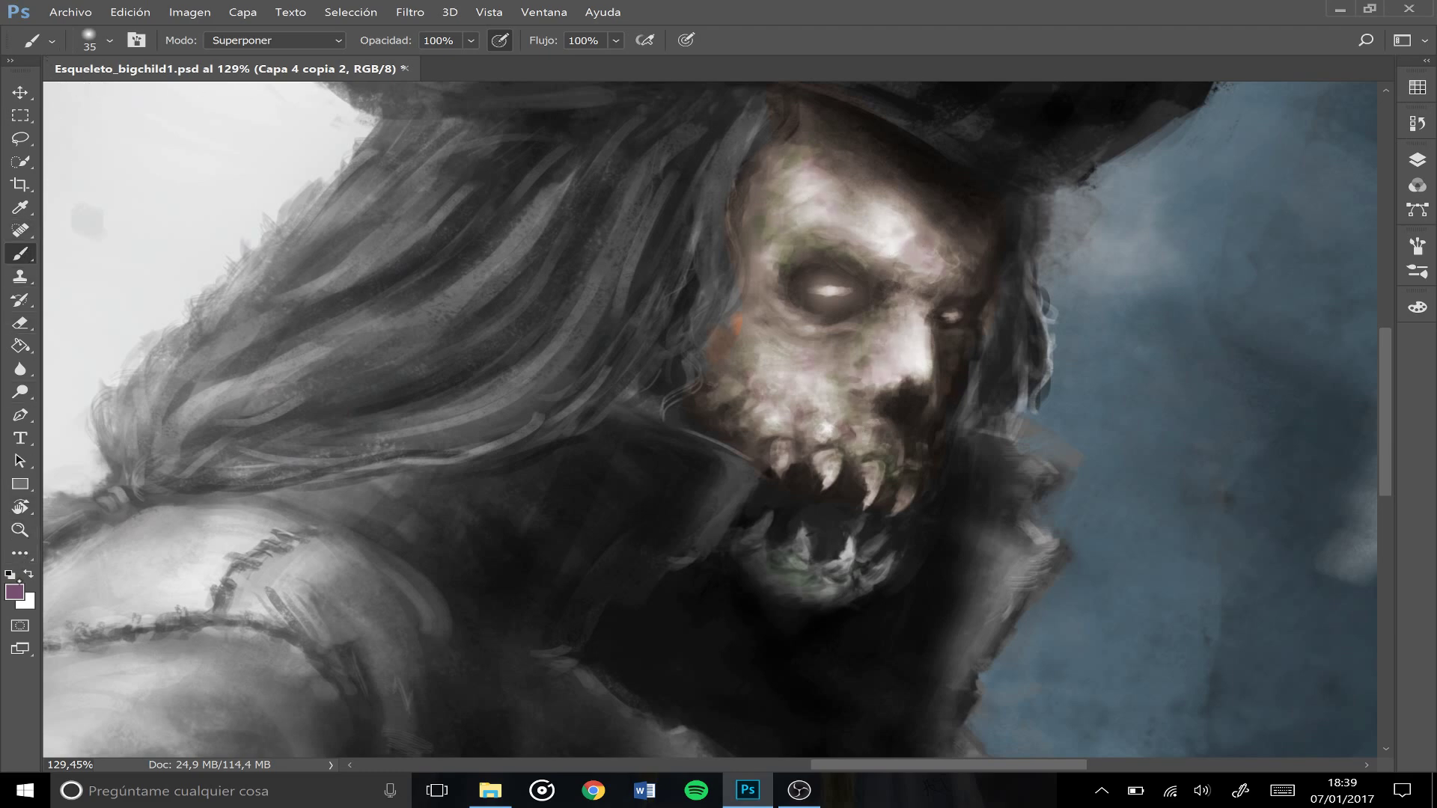
- Set the foreground colour to light blue #abcdd1 and brush it over the nose area, beneath the larger eye and on the upper teeth
click(14, 593)
click(243, 235)
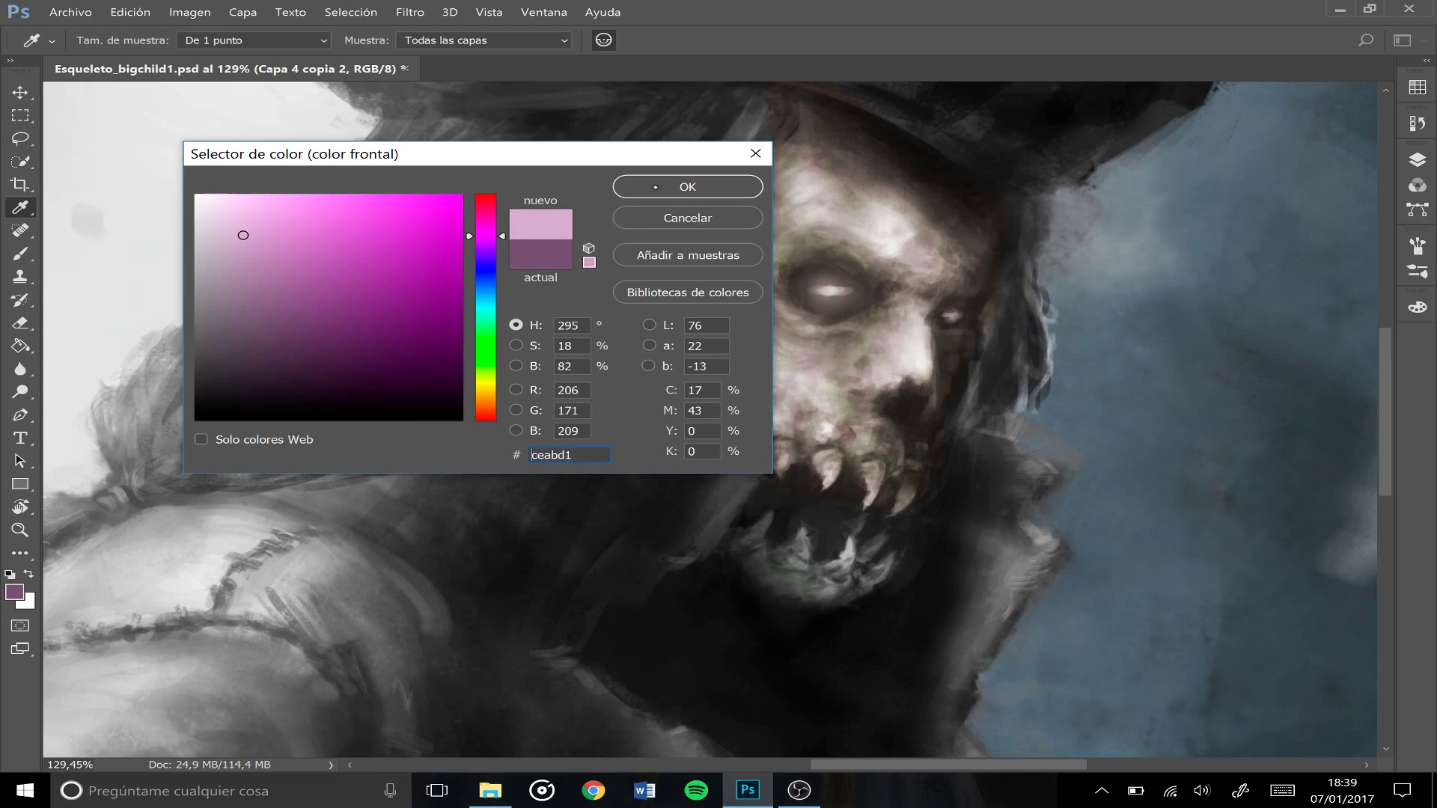
click(487, 339)
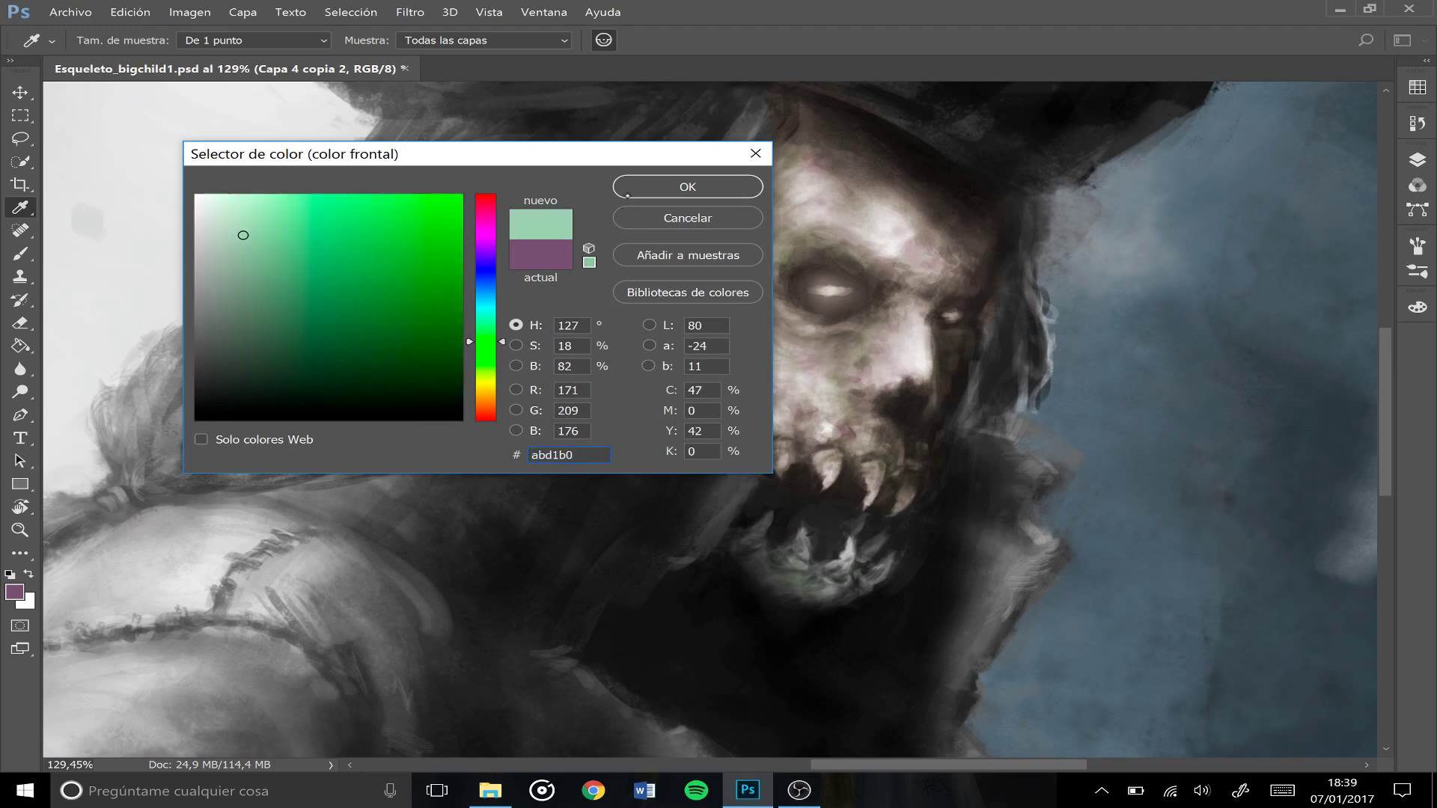
click(480, 303)
click(678, 188)
key(b)
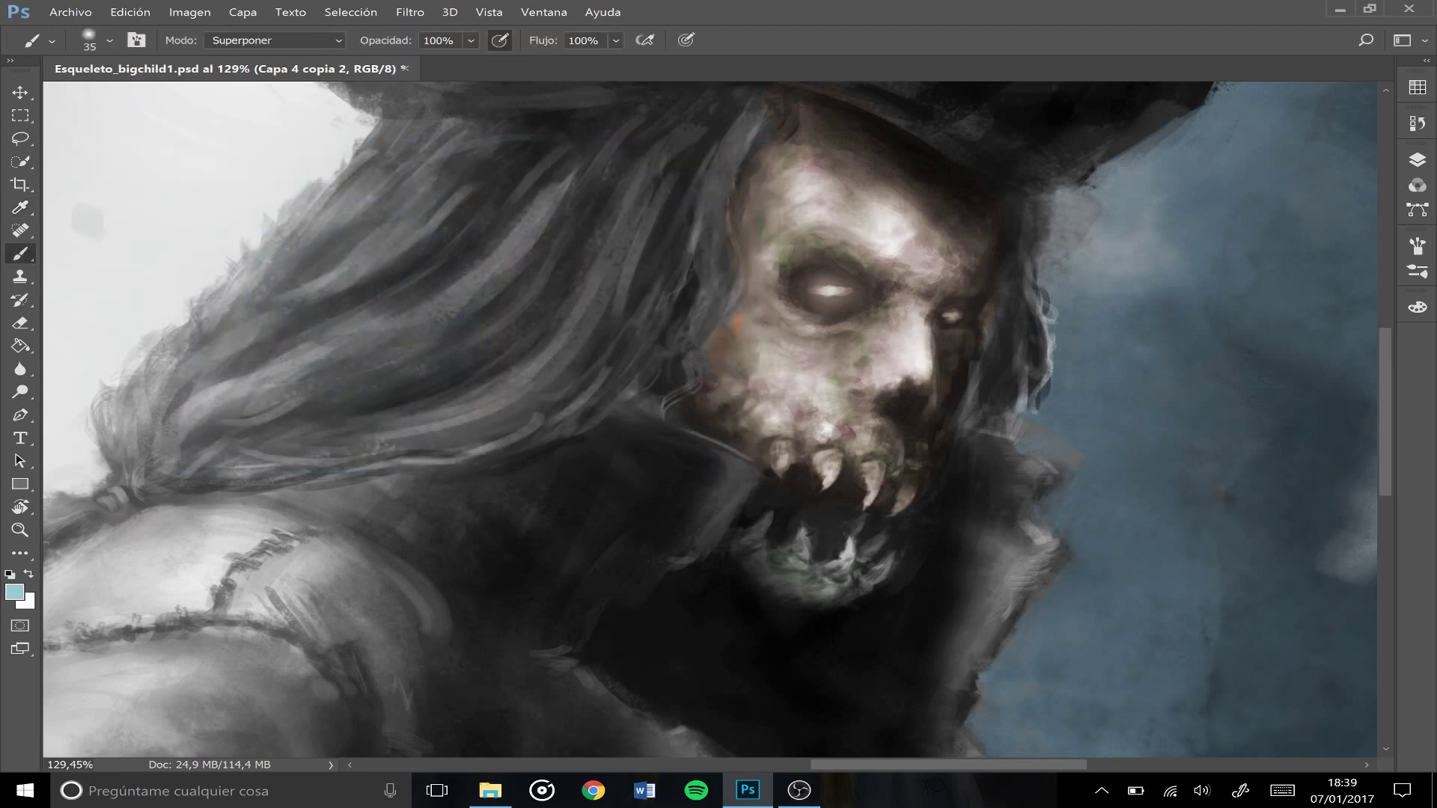
drag(917, 343, 877, 374)
mouse_move(779, 298)
mouse_down()
mouse_move(816, 331)
mouse_move(803, 325)
mouse_up()
drag(833, 461, 829, 474)
drag(868, 467, 872, 470)
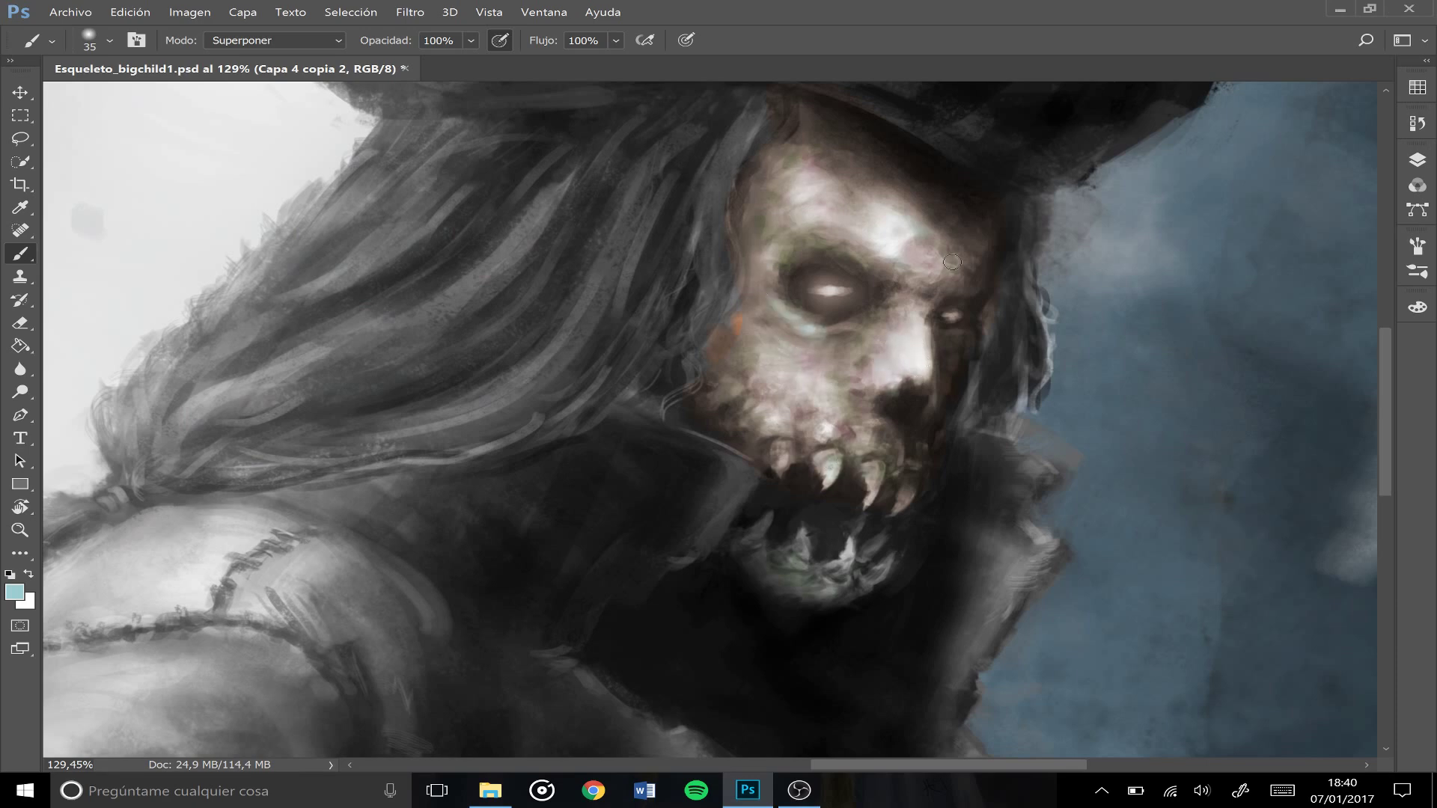
scroll(821, 385, down, 5)
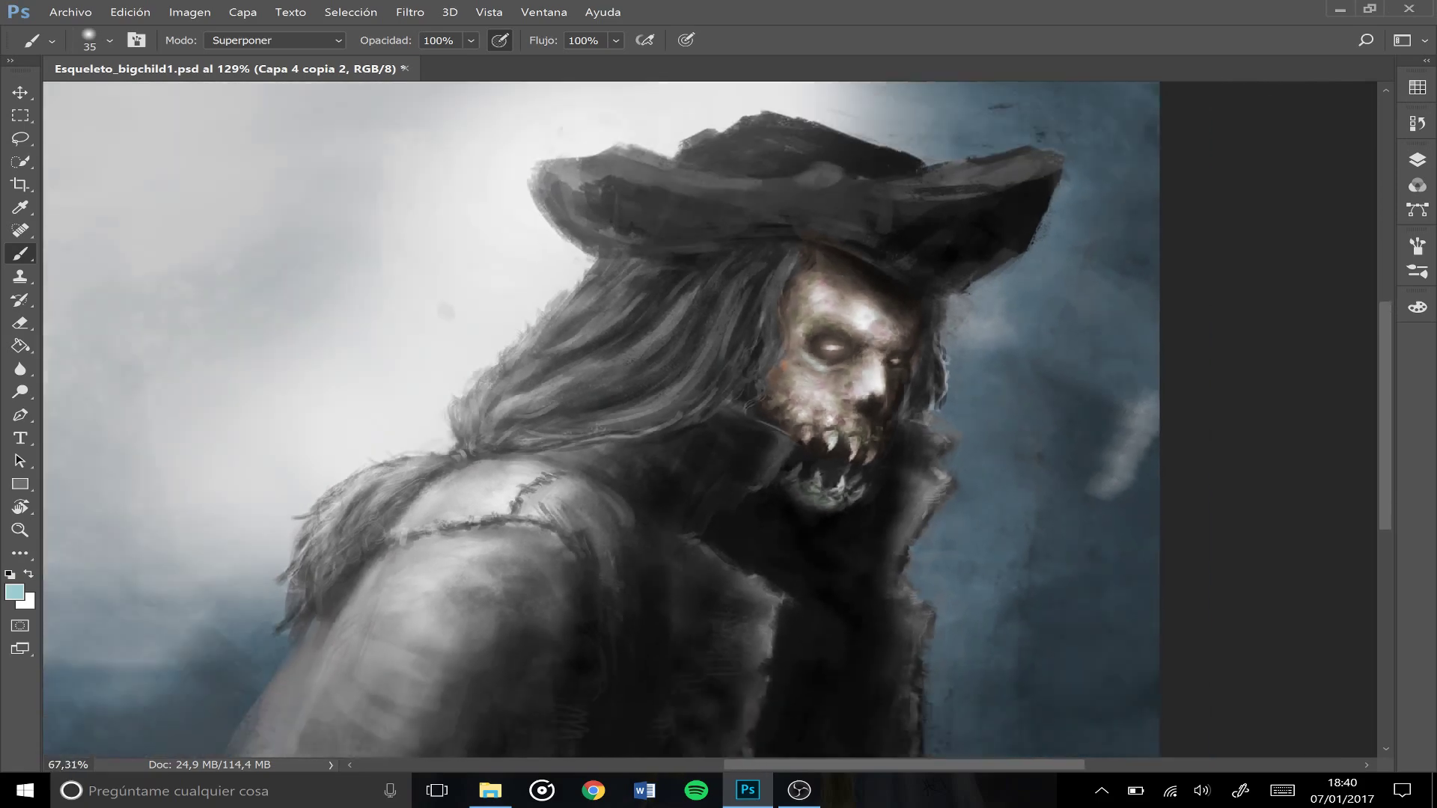
scroll(822, 386, down, 2)
scroll(709, 419, down, 1)
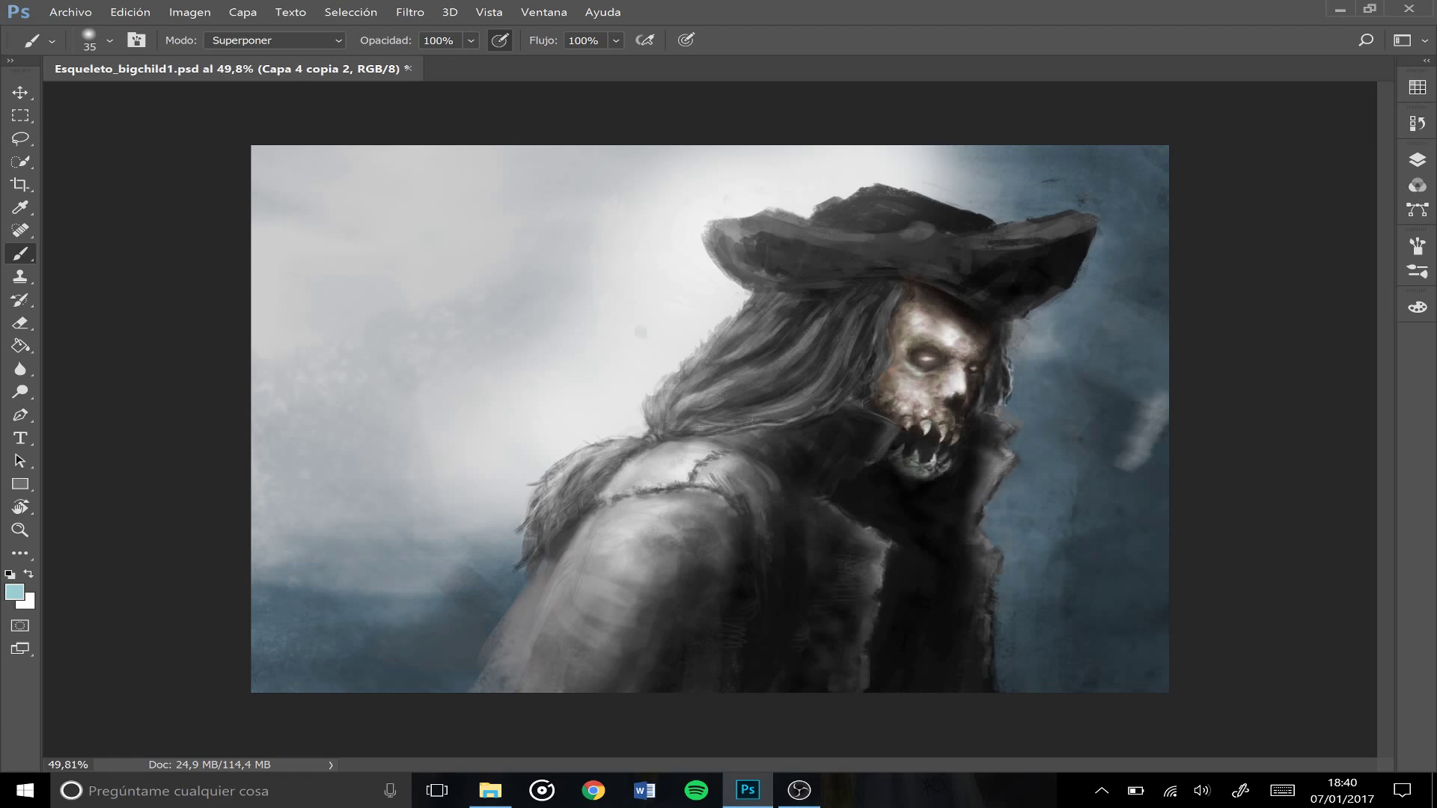
scroll(762, 442, up, 5)
scroll(711, 419, right, 5)
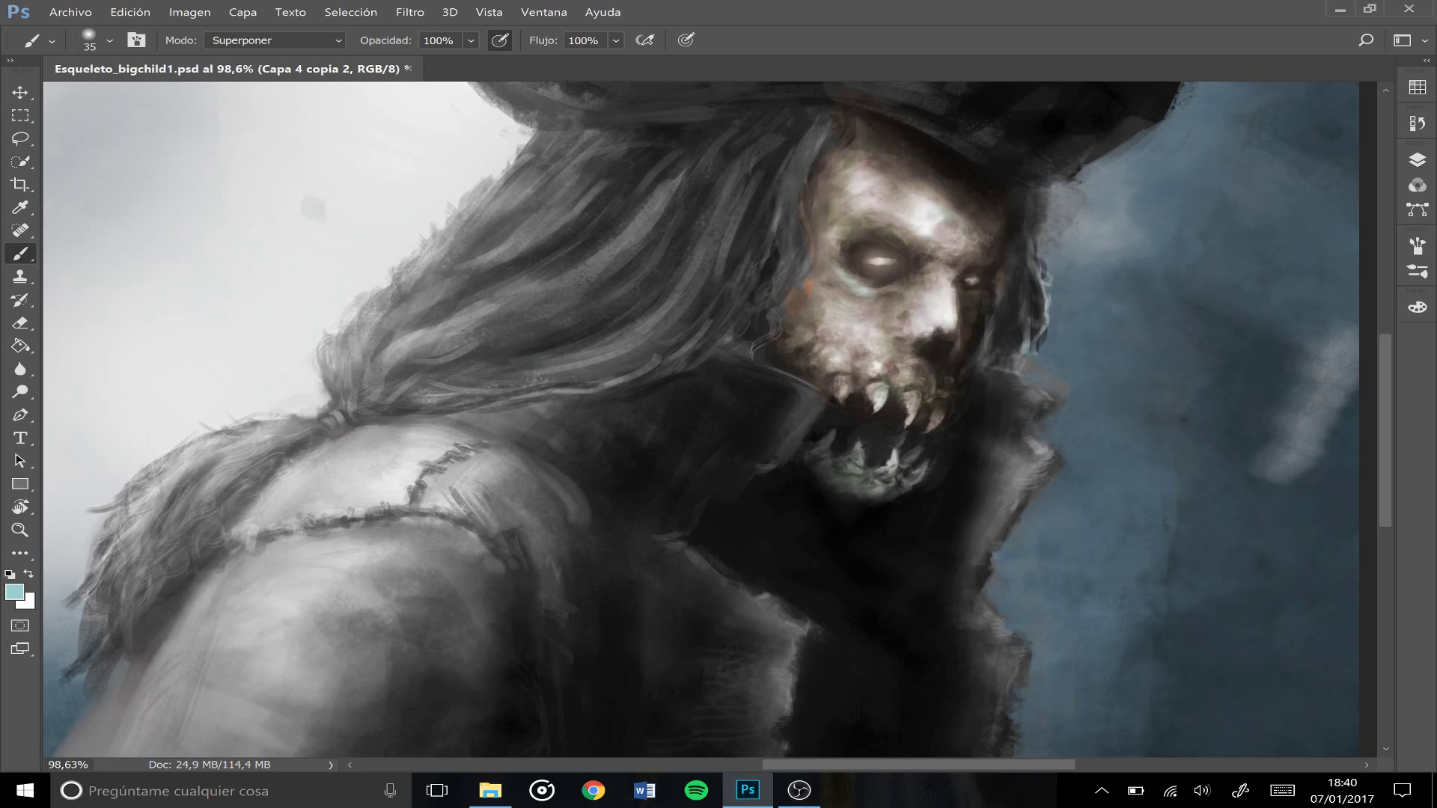
- Switch the brush mode to Multiplicar and set the foreground colour to a dark teal
scroll(958, 457, down, 5)
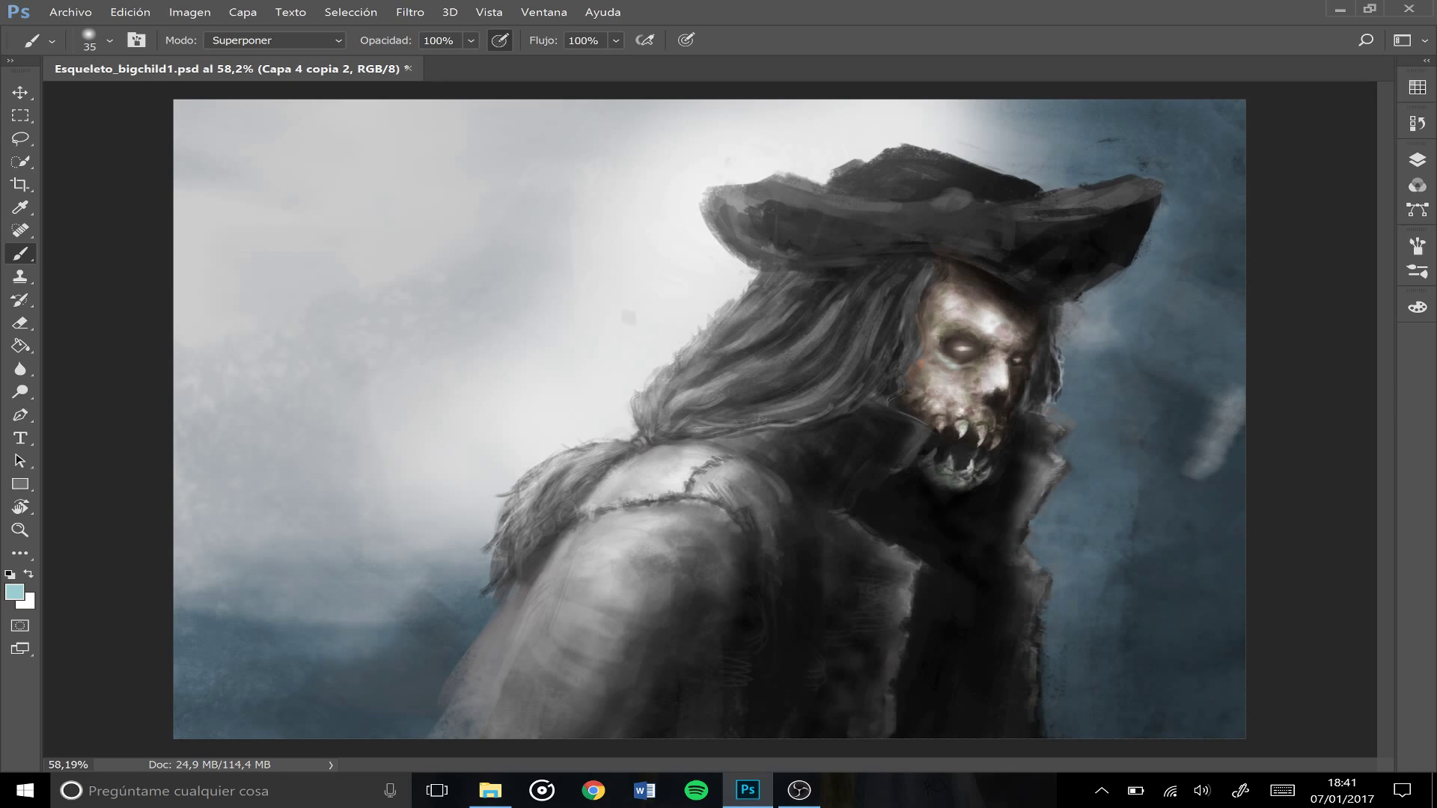
click(275, 40)
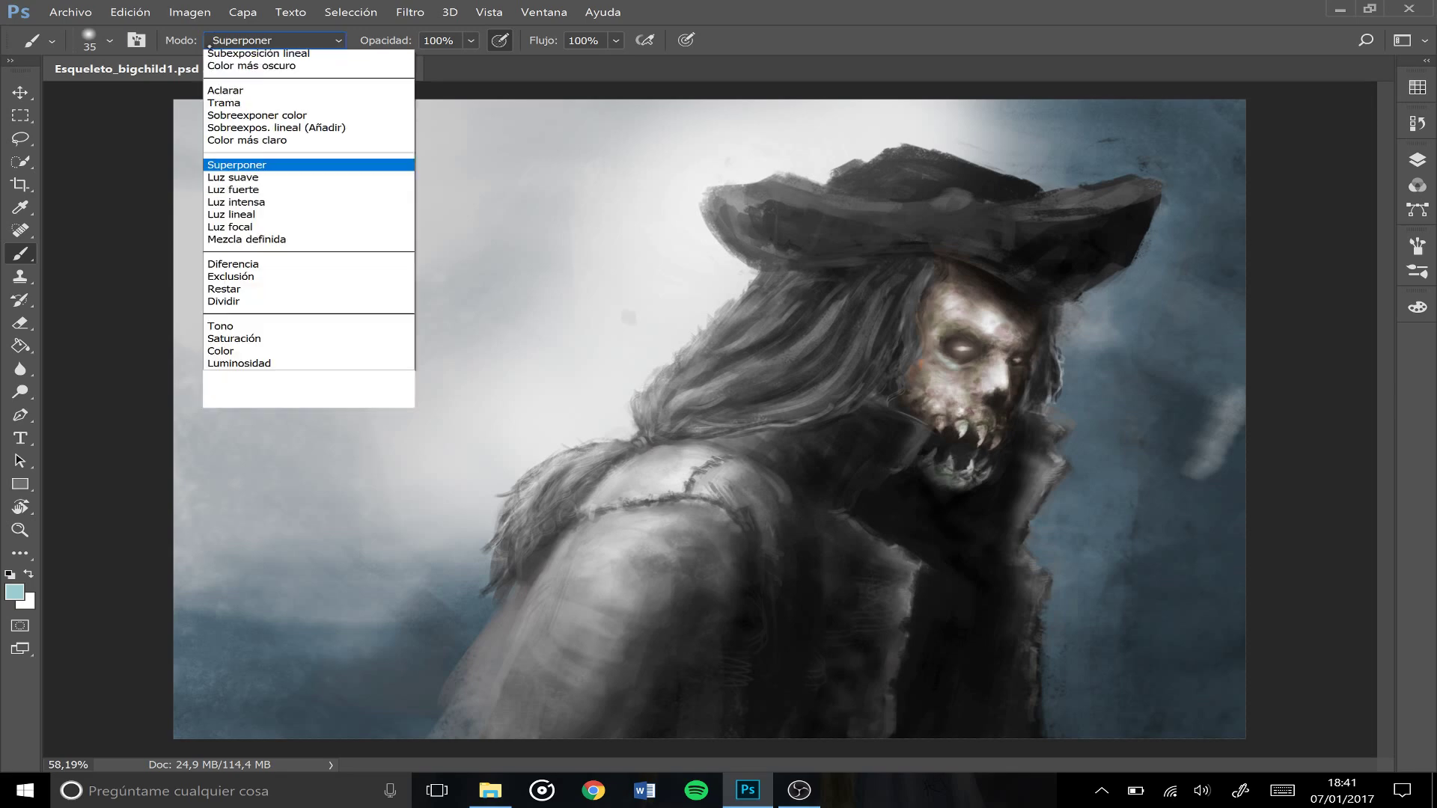
click(236, 127)
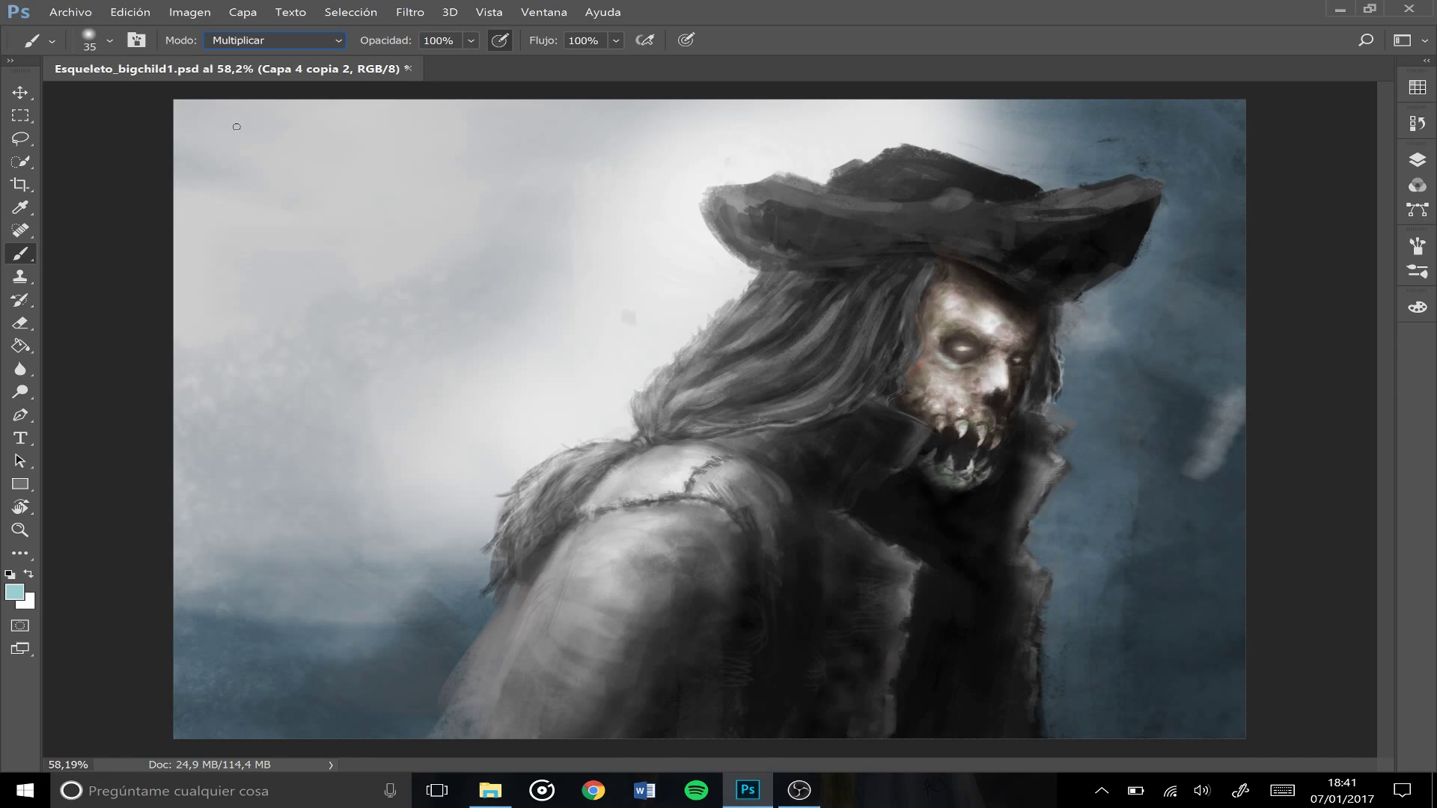
click(14, 591)
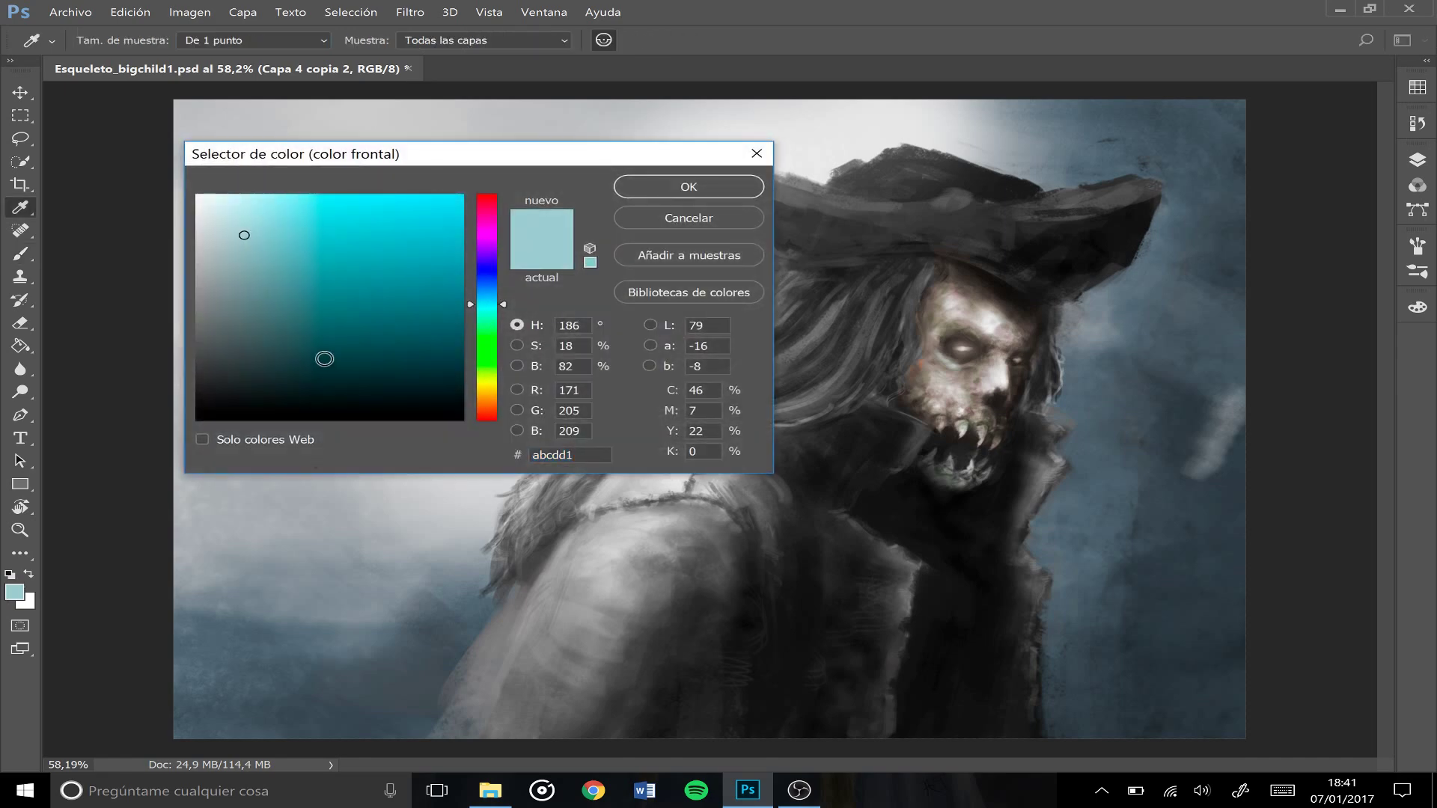
click(309, 357)
click(641, 189)
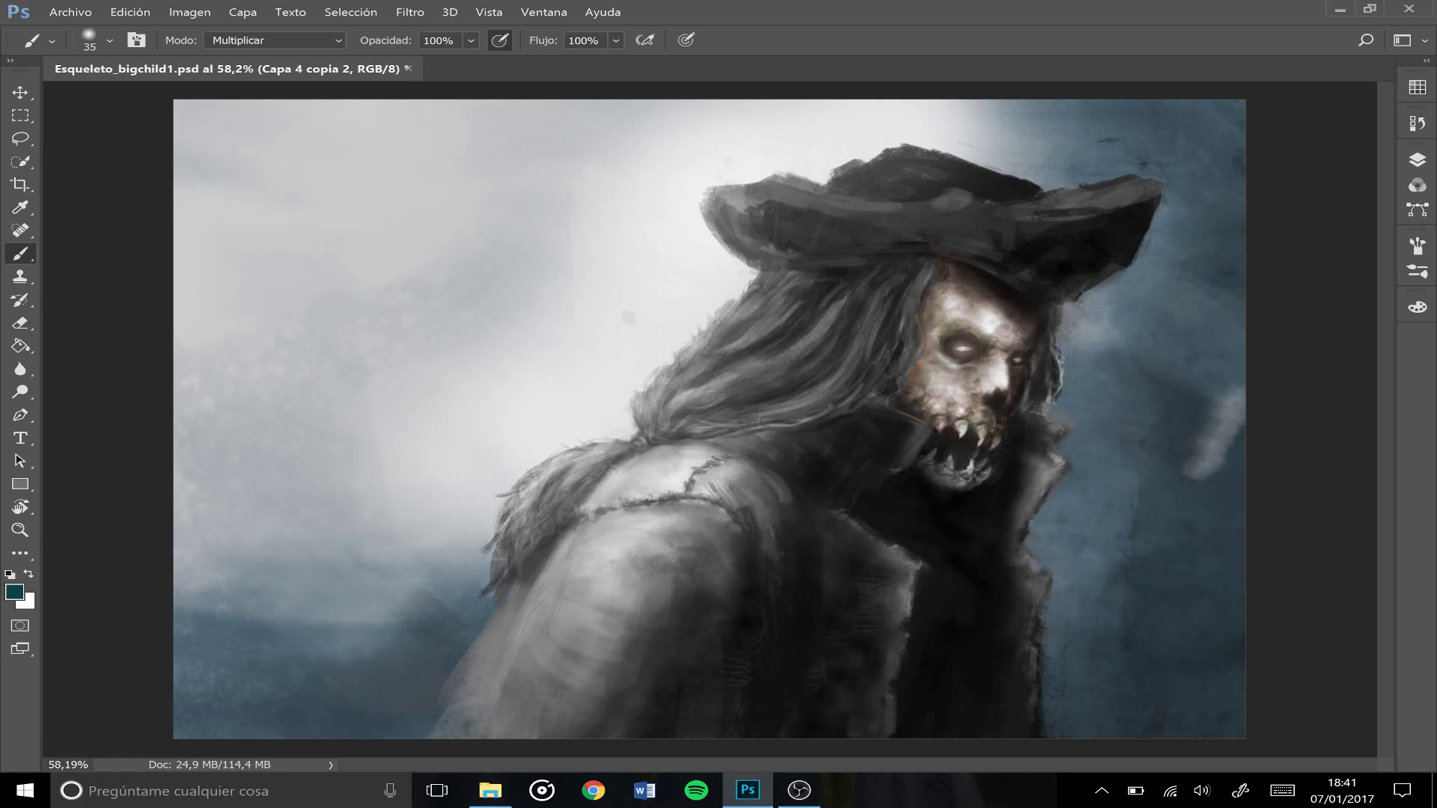
- Enlarge the brush to 50 and darken the skin around the eyes with the dark teal
key(bracketright)
key(bracketright)
key(bracketright)
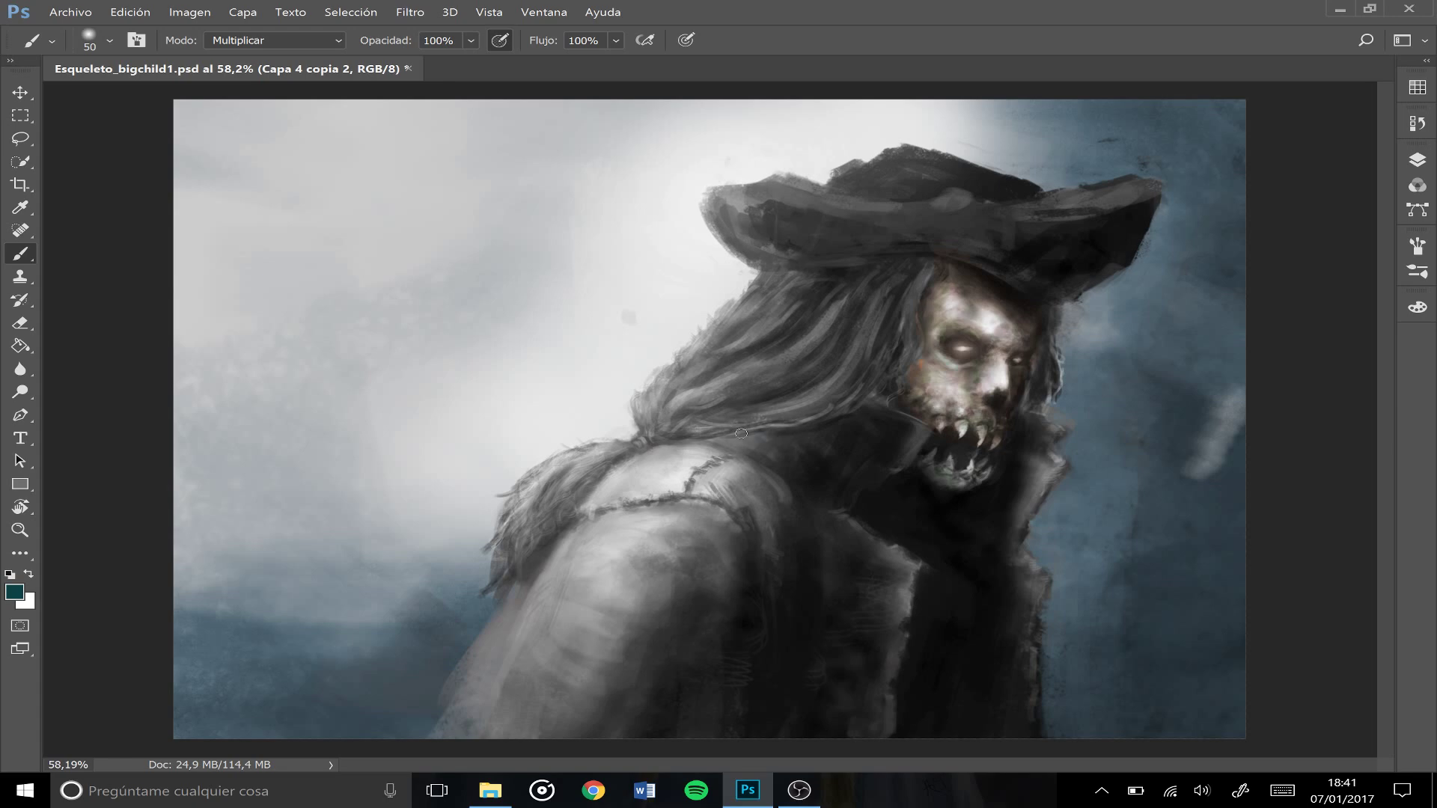
mouse_move(943, 369)
mouse_down()
mouse_move(921, 372)
mouse_move(932, 347)
mouse_up()
mouse_move(988, 345)
mouse_down()
mouse_move(955, 328)
mouse_move(932, 340)
mouse_move(978, 358)
mouse_up()
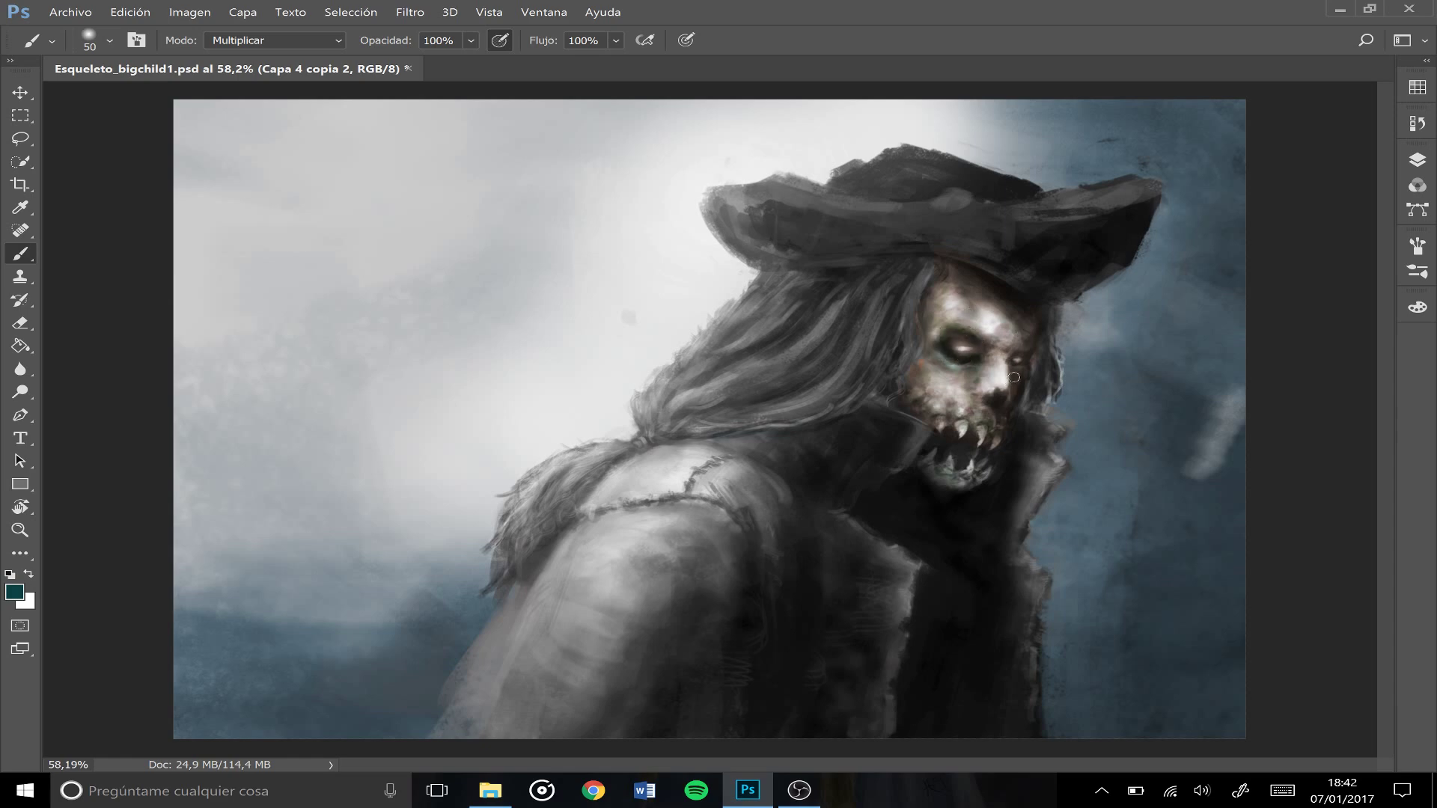